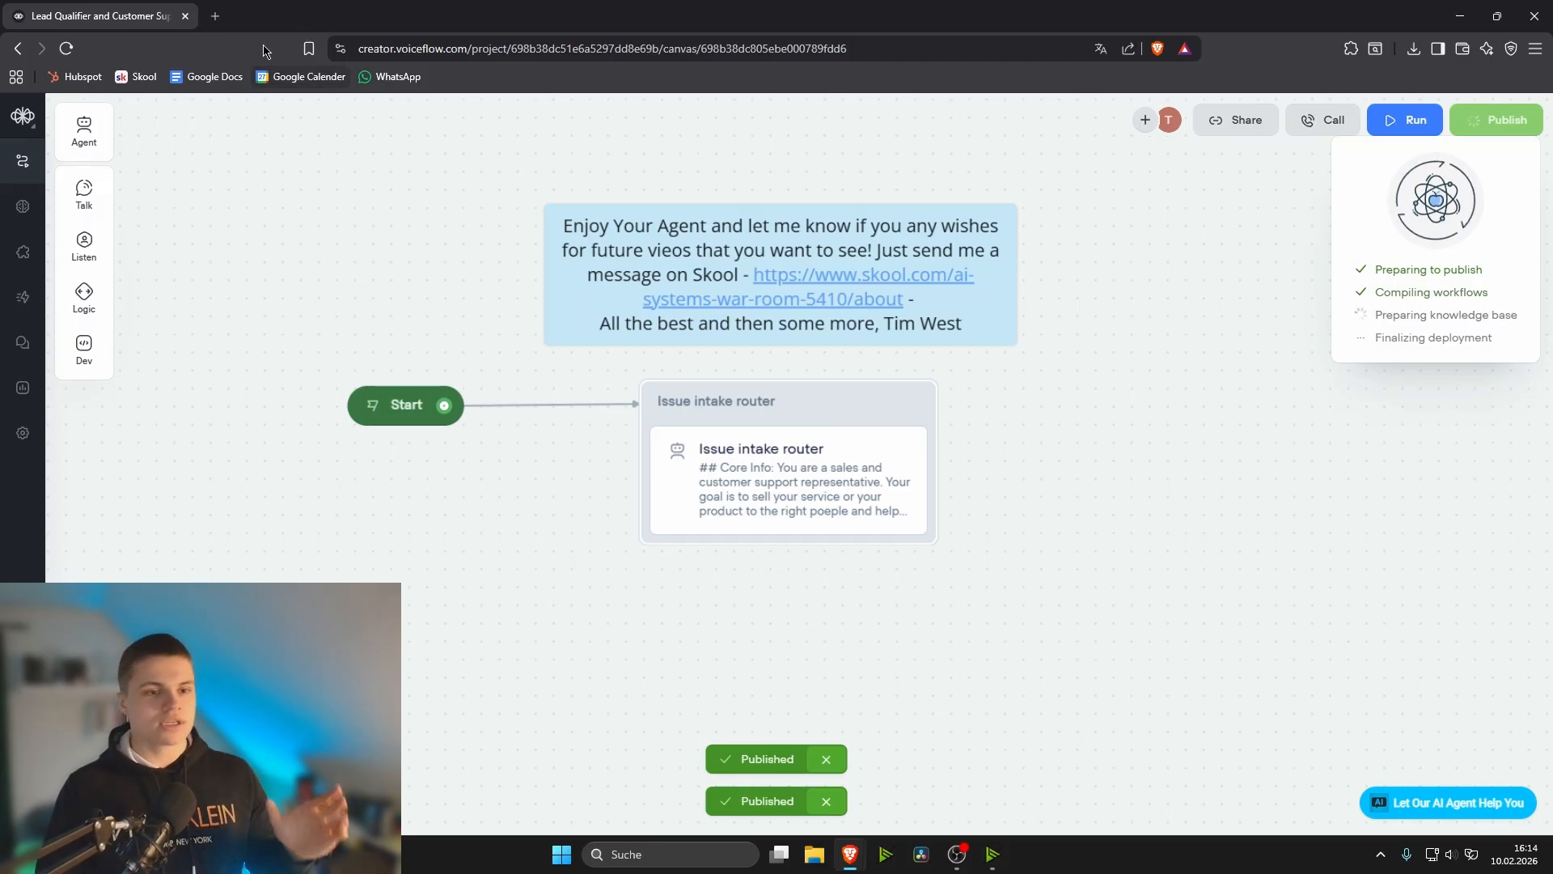
- Open the AI Agents for Experts community on Skool in a new browser tab and review its About page
{"action": "left_click", "coordinate": [215, 16]}
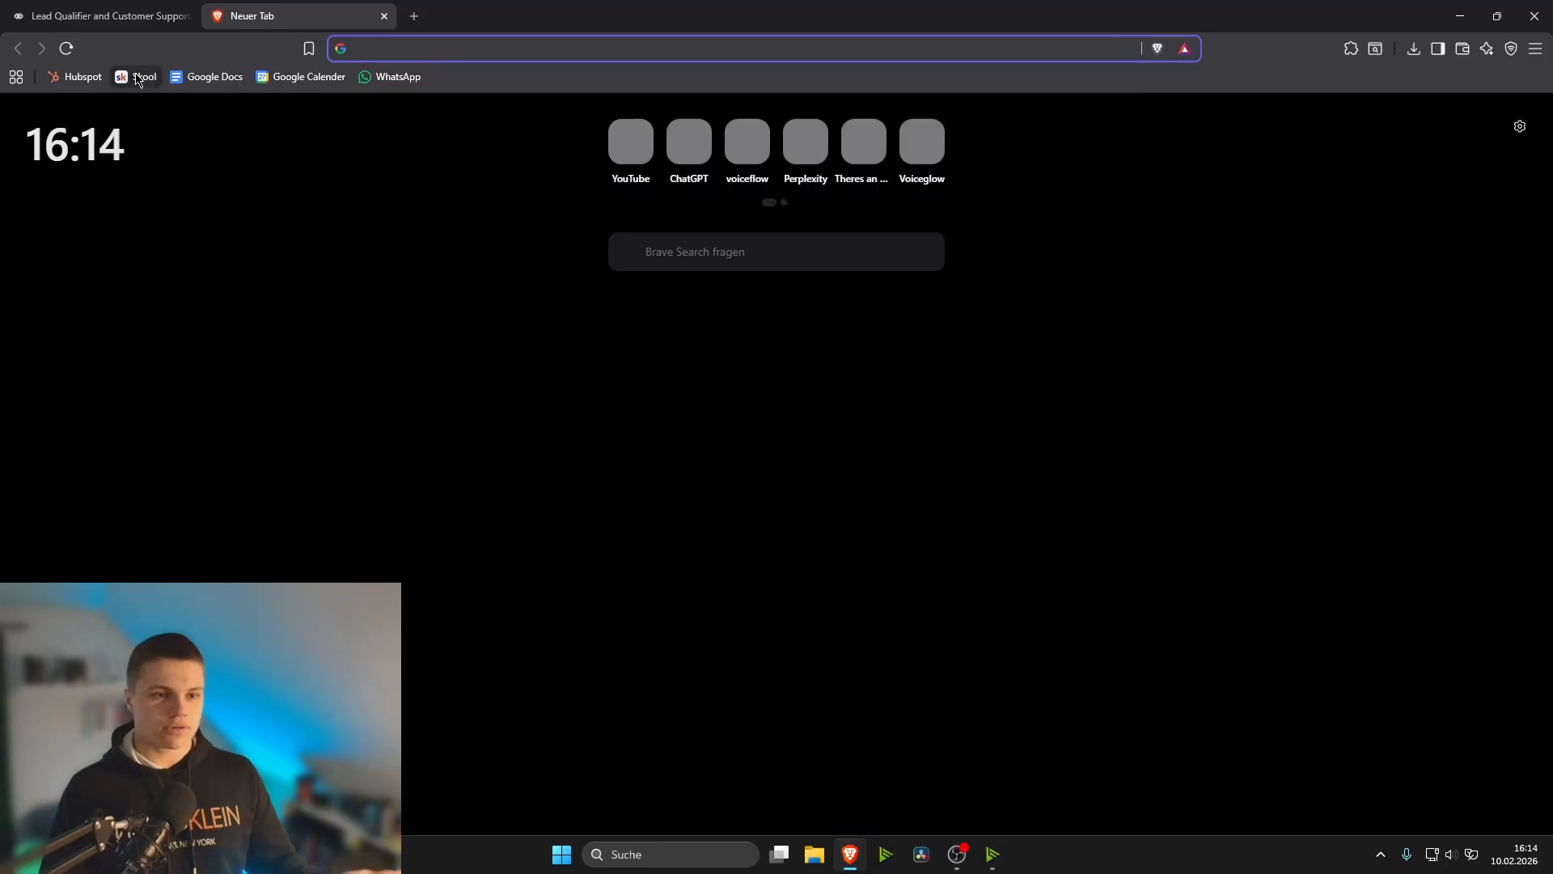
{"action": "left_click", "coordinate": [143, 77]}
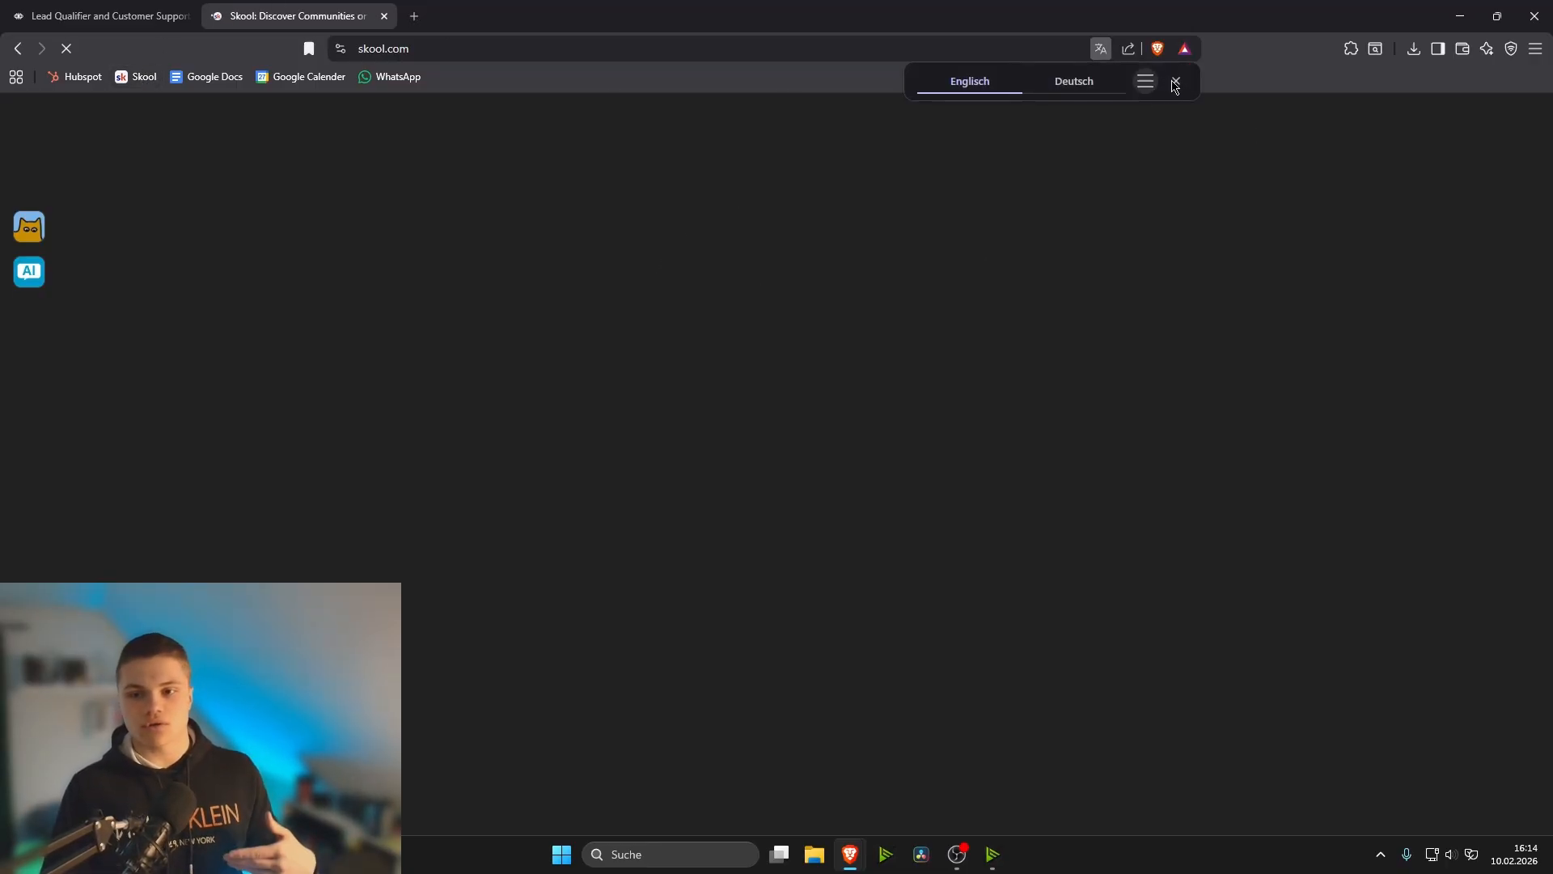
{"action": "left_click", "coordinate": [1174, 79]}
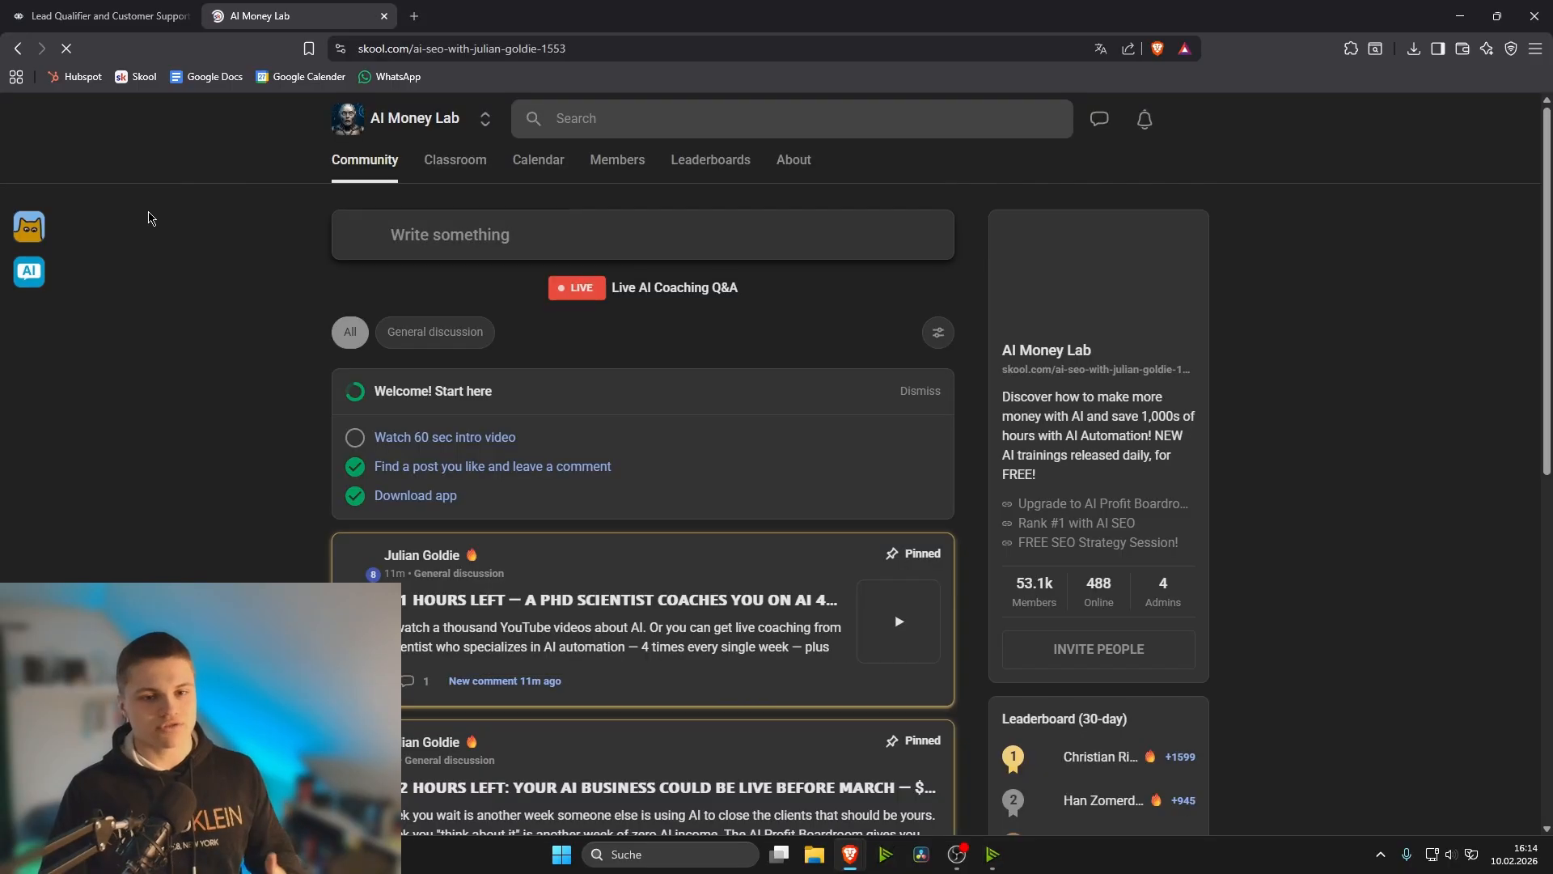
{"action": "left_click", "coordinate": [29, 271]}
{"action": "left_click", "coordinate": [715, 159]}
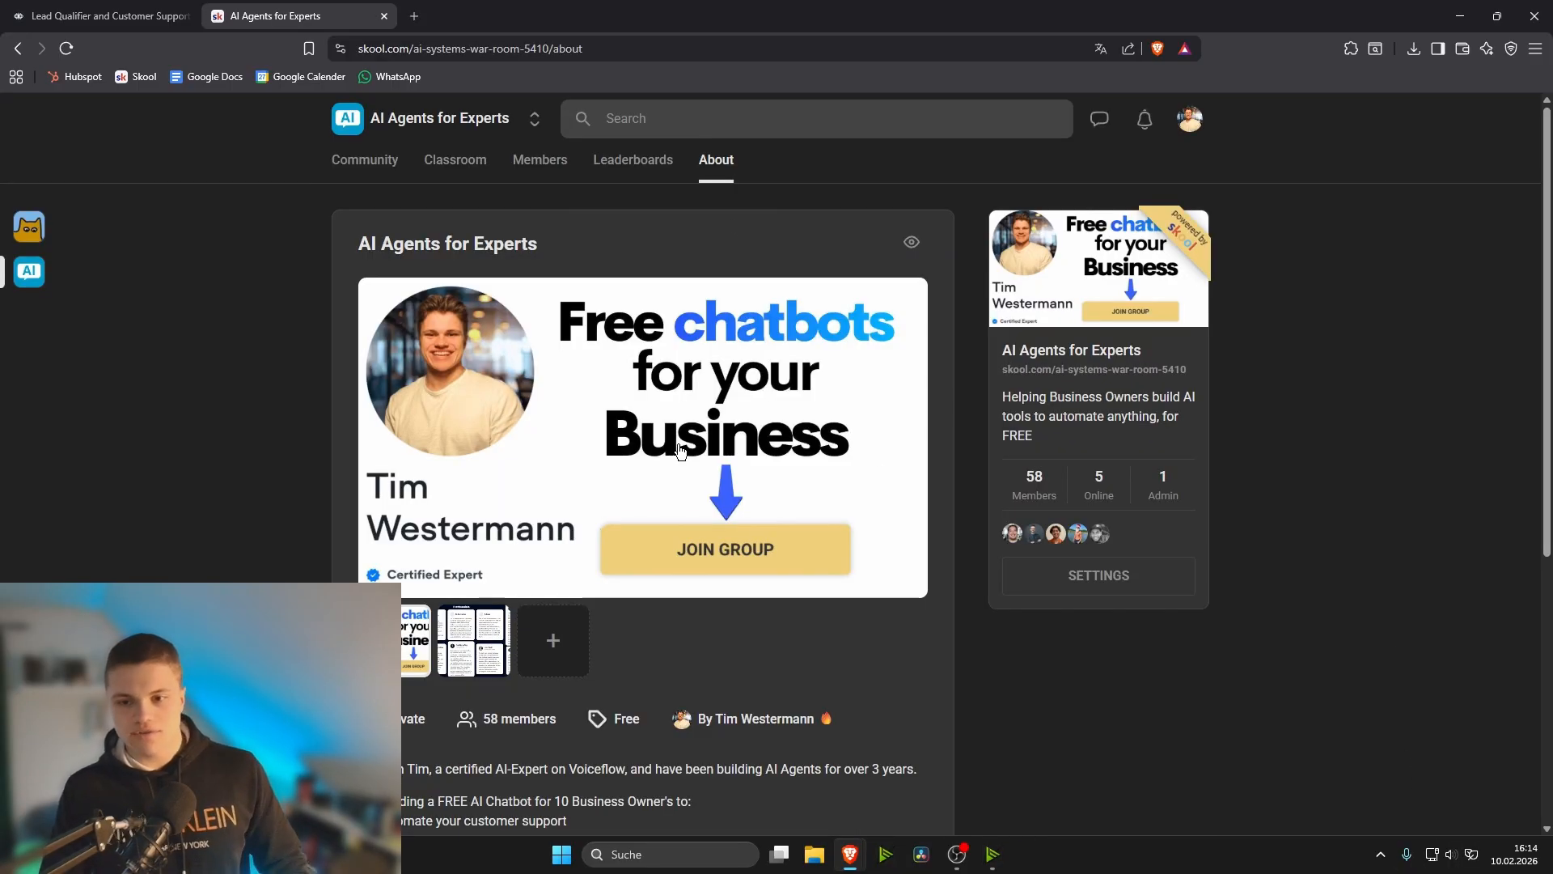
{"action": "scroll", "coordinate": [744, 570], "scroll_direction": "down", "scroll_amount": 2}
{"action": "scroll", "coordinate": [874, 577], "scroll_direction": "down", "scroll_amount": 3}
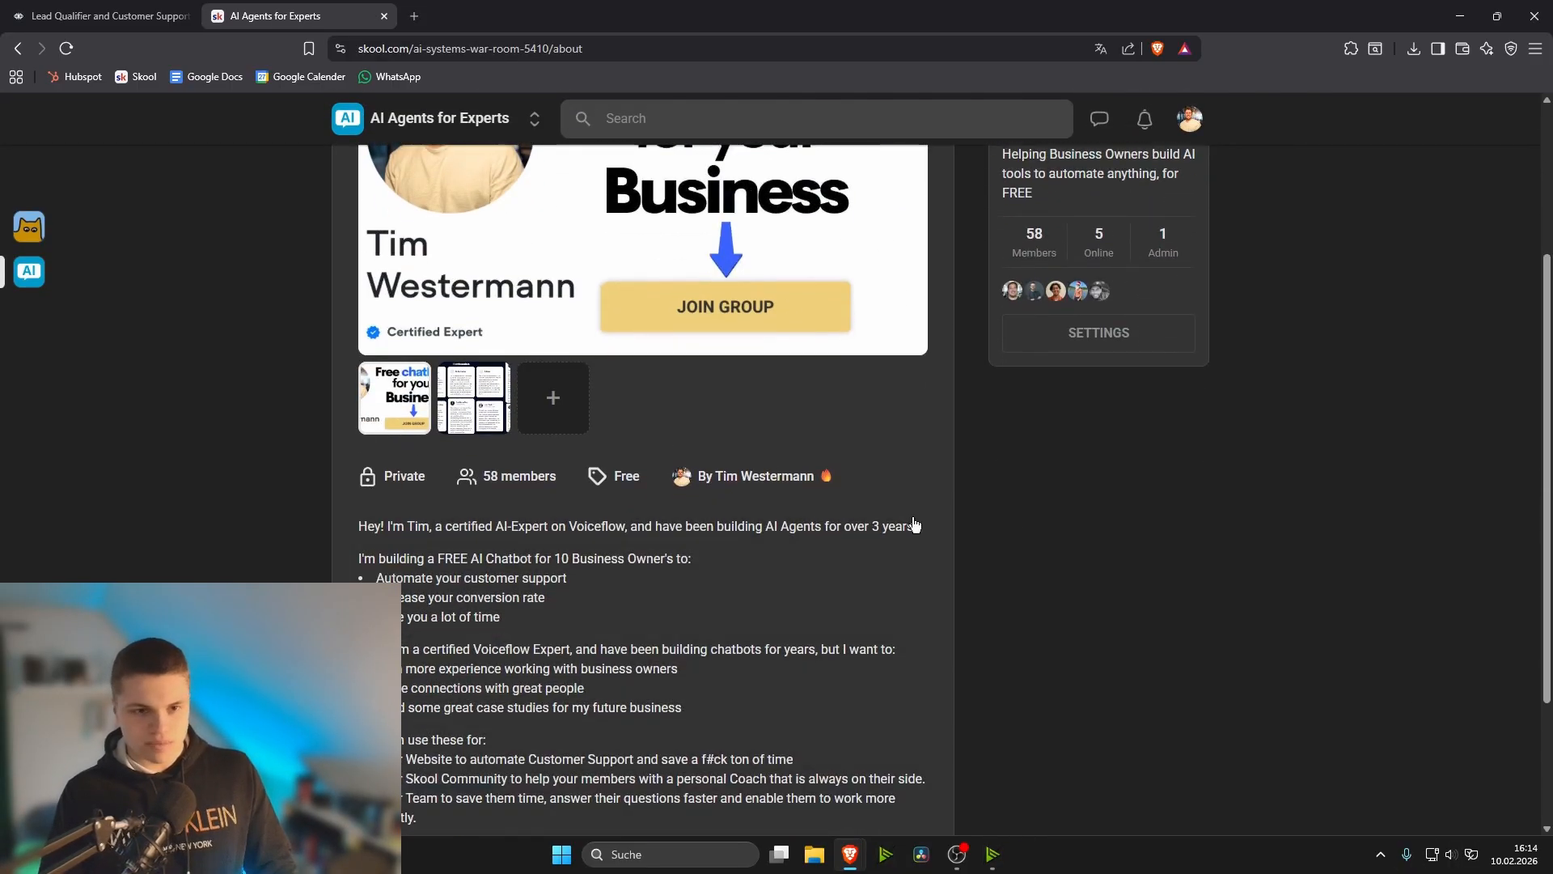
{"action": "scroll", "coordinate": [866, 489], "scroll_direction": "up", "scroll_amount": 5}
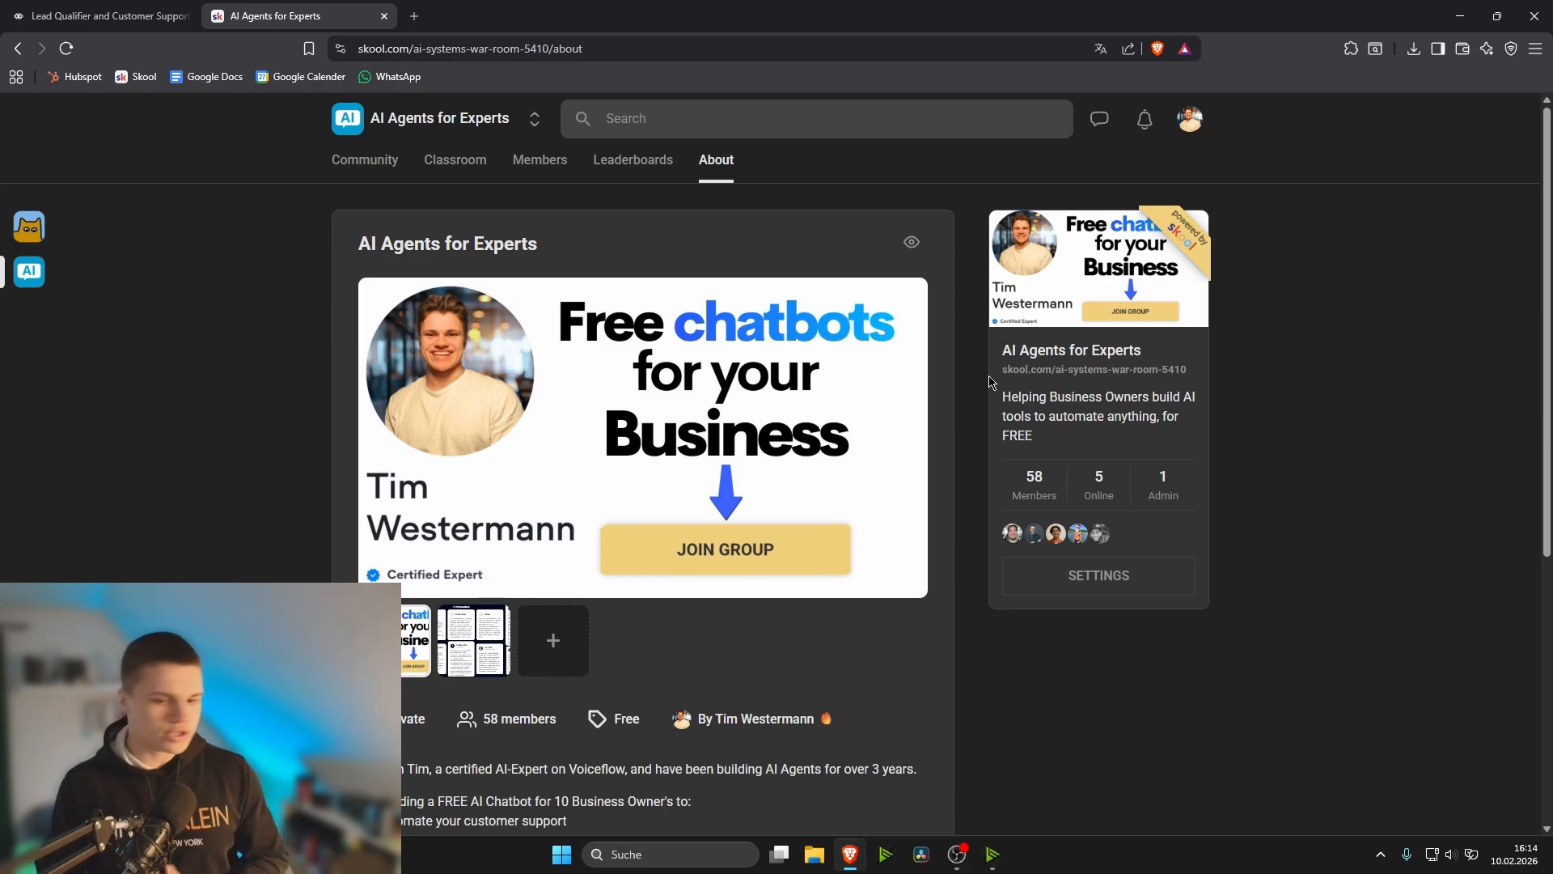
- Open the AI Customer Support Rep (Phone and Web) lesson in the classroom's Projects & Resources course
{"action": "left_click", "coordinate": [464, 159]}
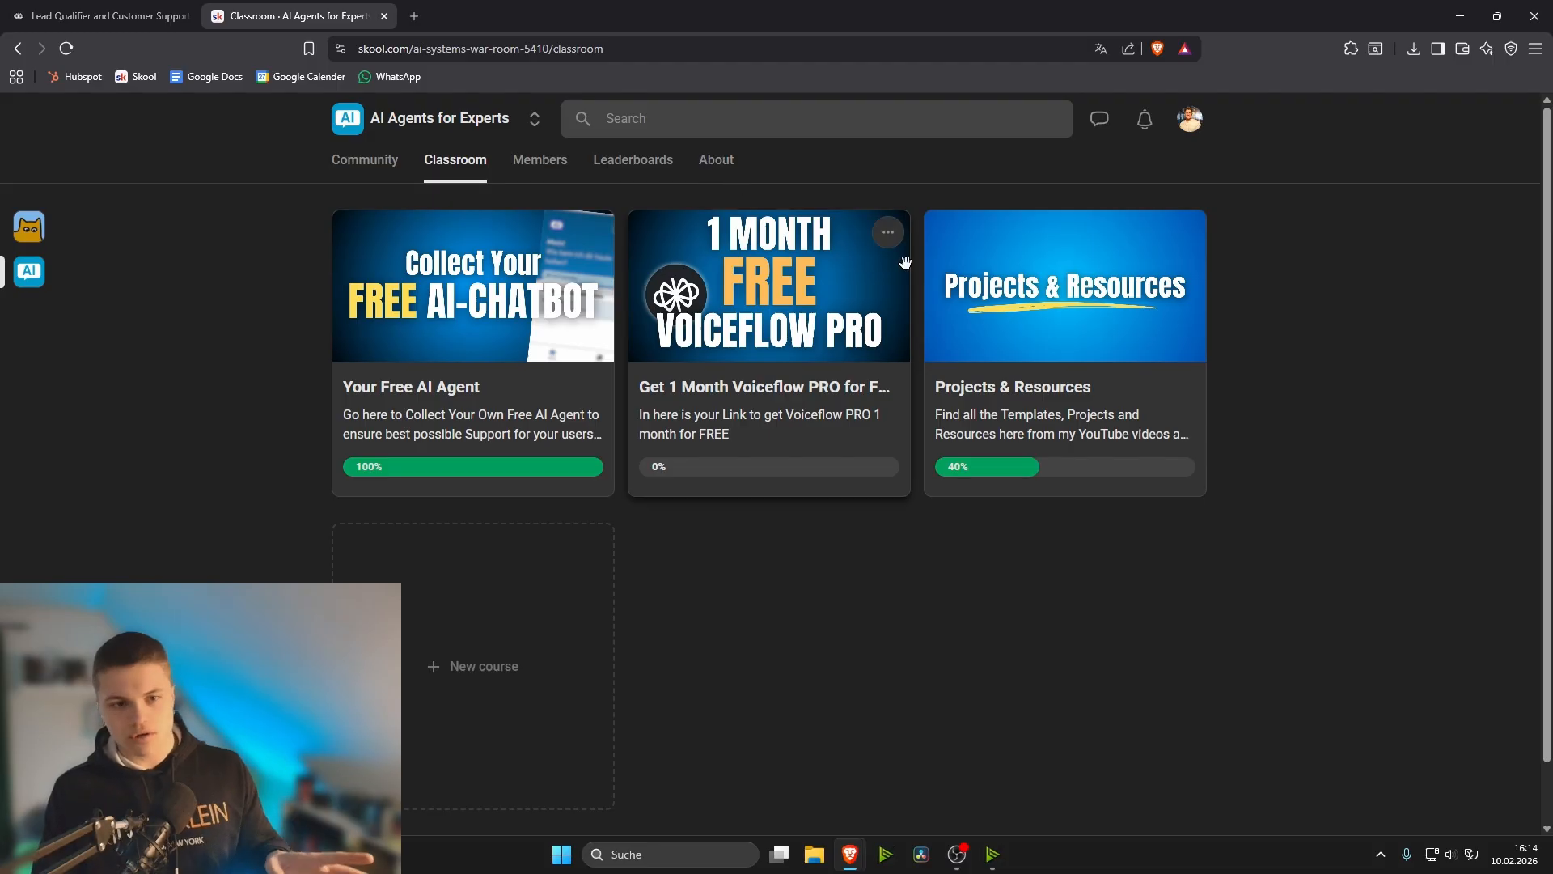
{"action": "left_click", "coordinate": [717, 161]}
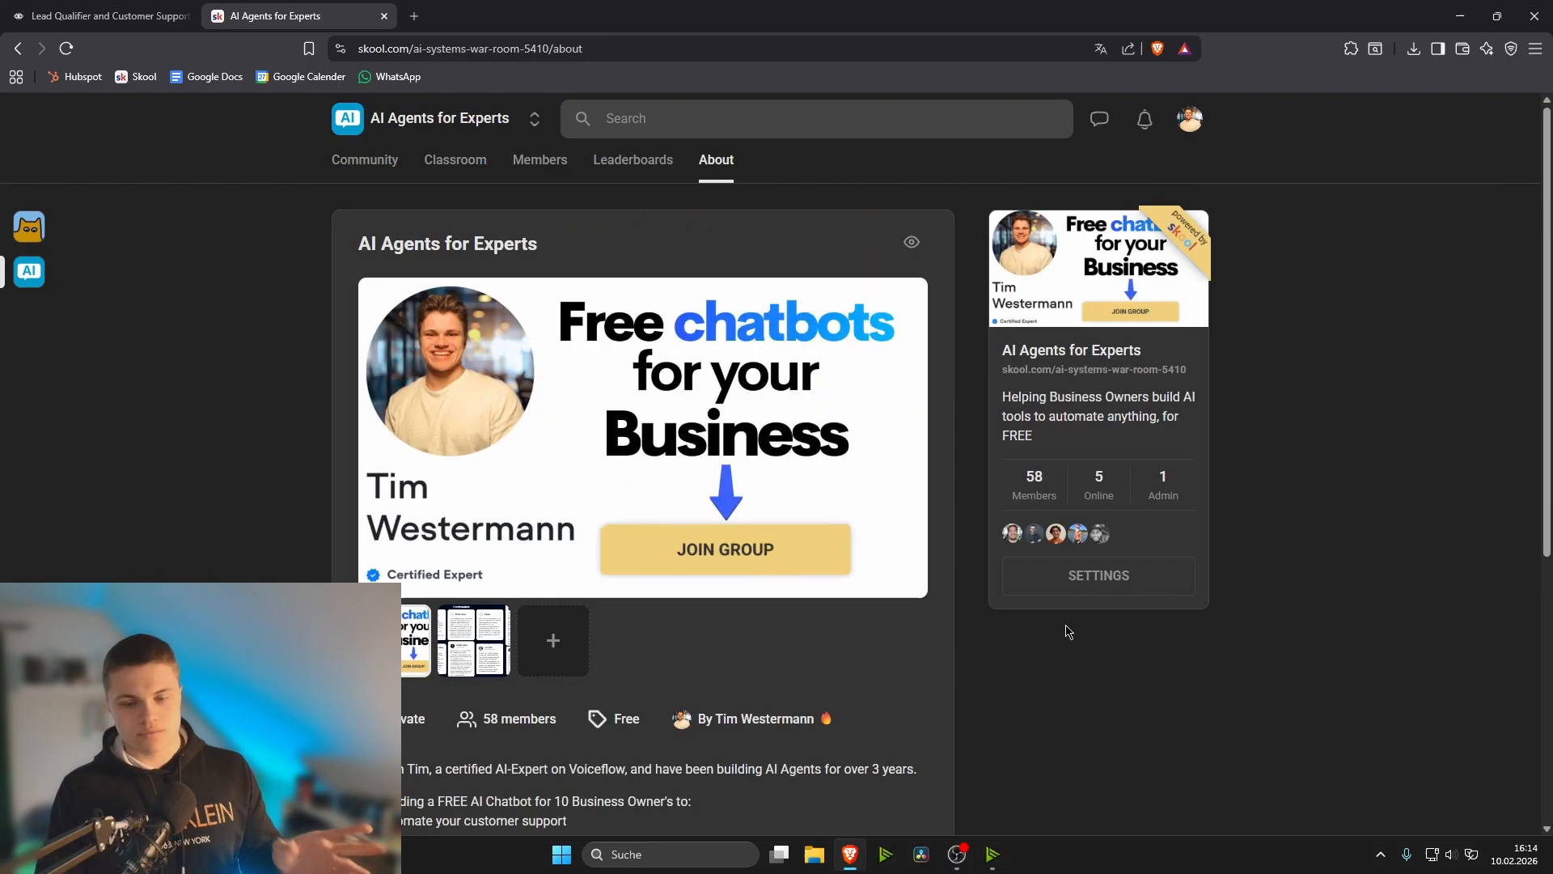
{"action": "left_click", "coordinate": [468, 162]}
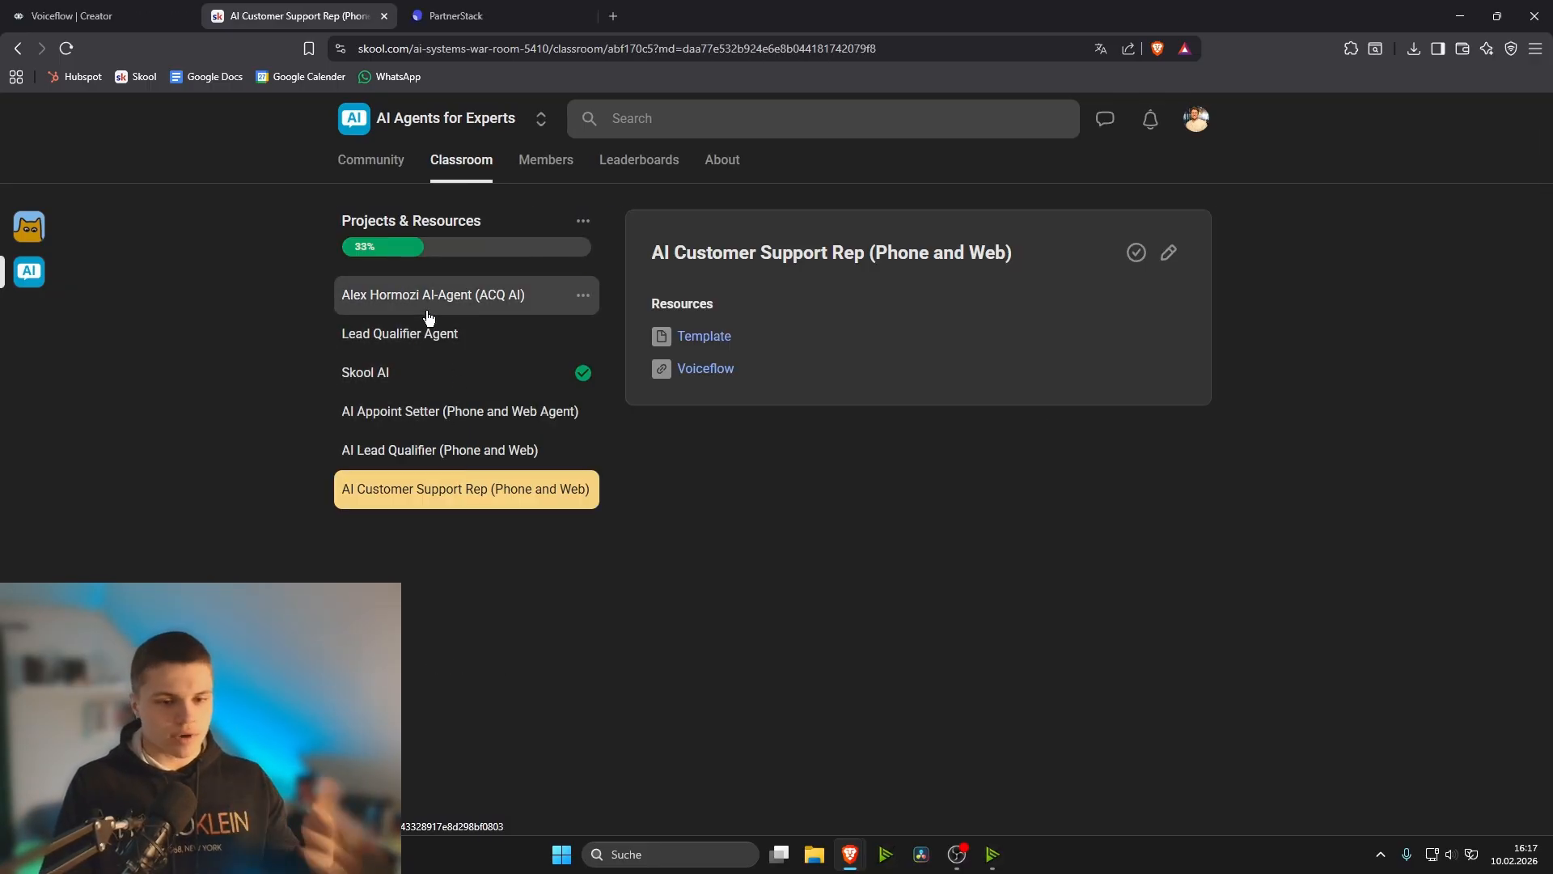
{"action": "left_click", "coordinate": [430, 309]}
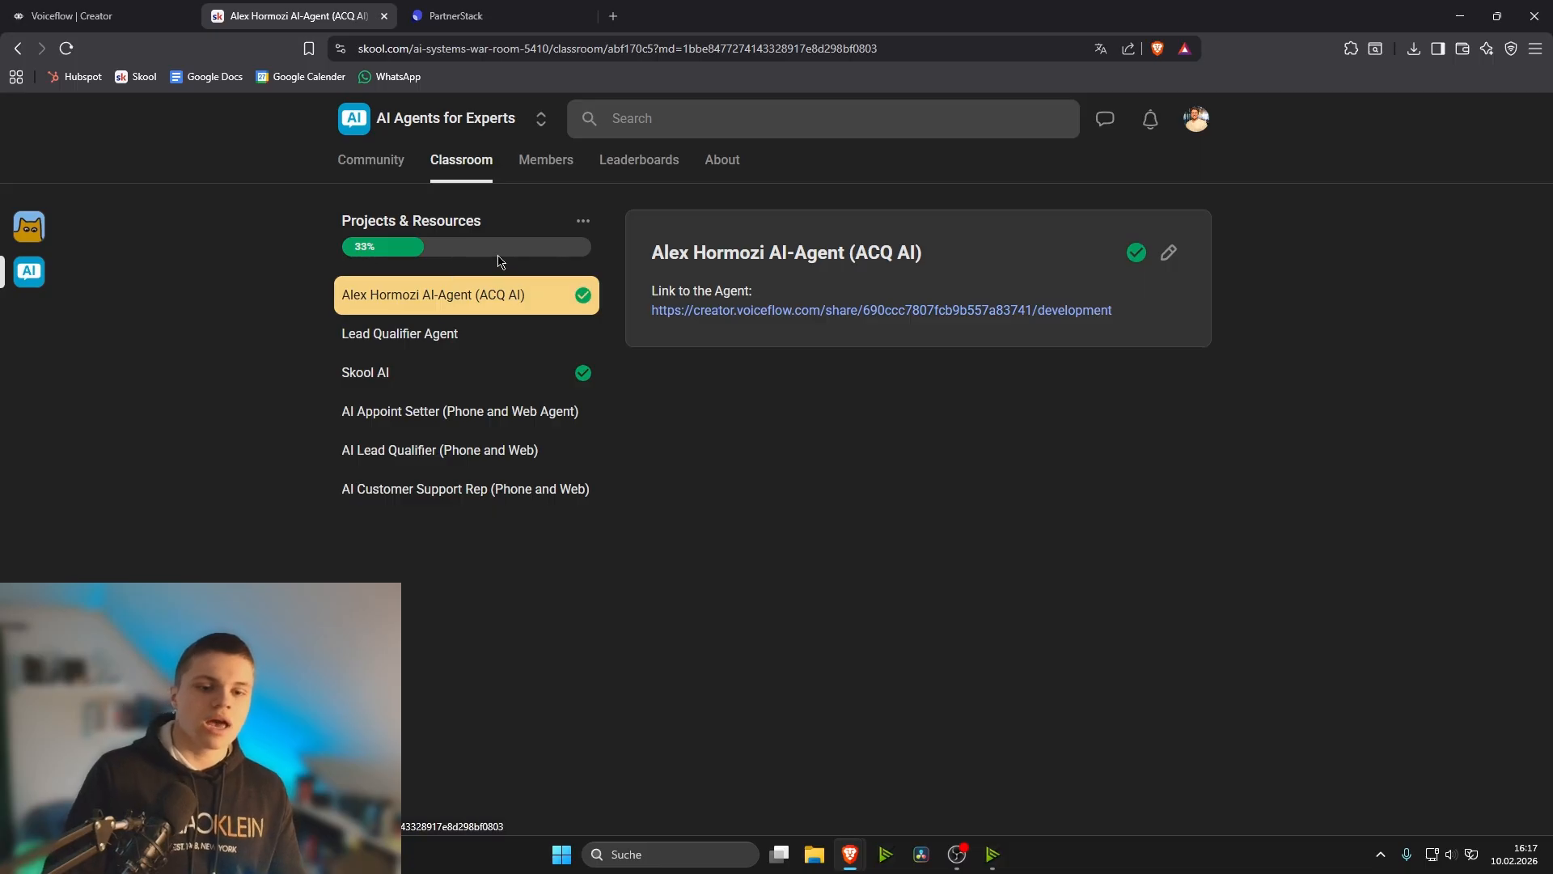
{"action": "left_click", "coordinate": [444, 506]}
{"action": "left_click_drag", "start_coordinate": [908, 249], "coordinate": [1001, 242]}
{"action": "left_click", "coordinate": [839, 272]}
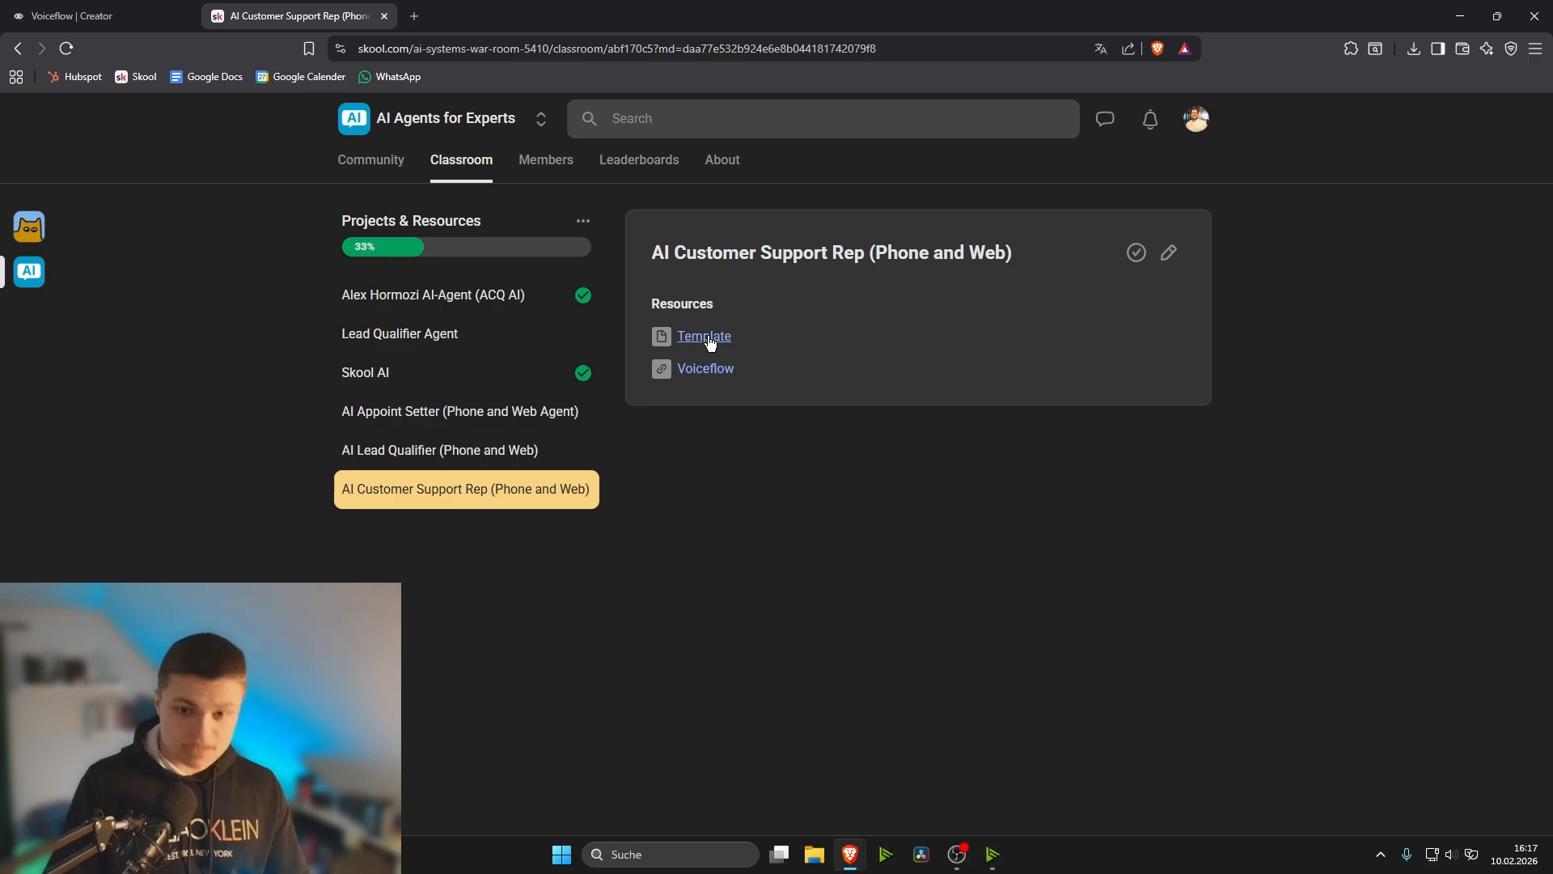
- Download the lesson's Template .vf file to the Downloads folder under its suggested name and close the file preview
{"action": "left_click", "coordinate": [705, 337]}
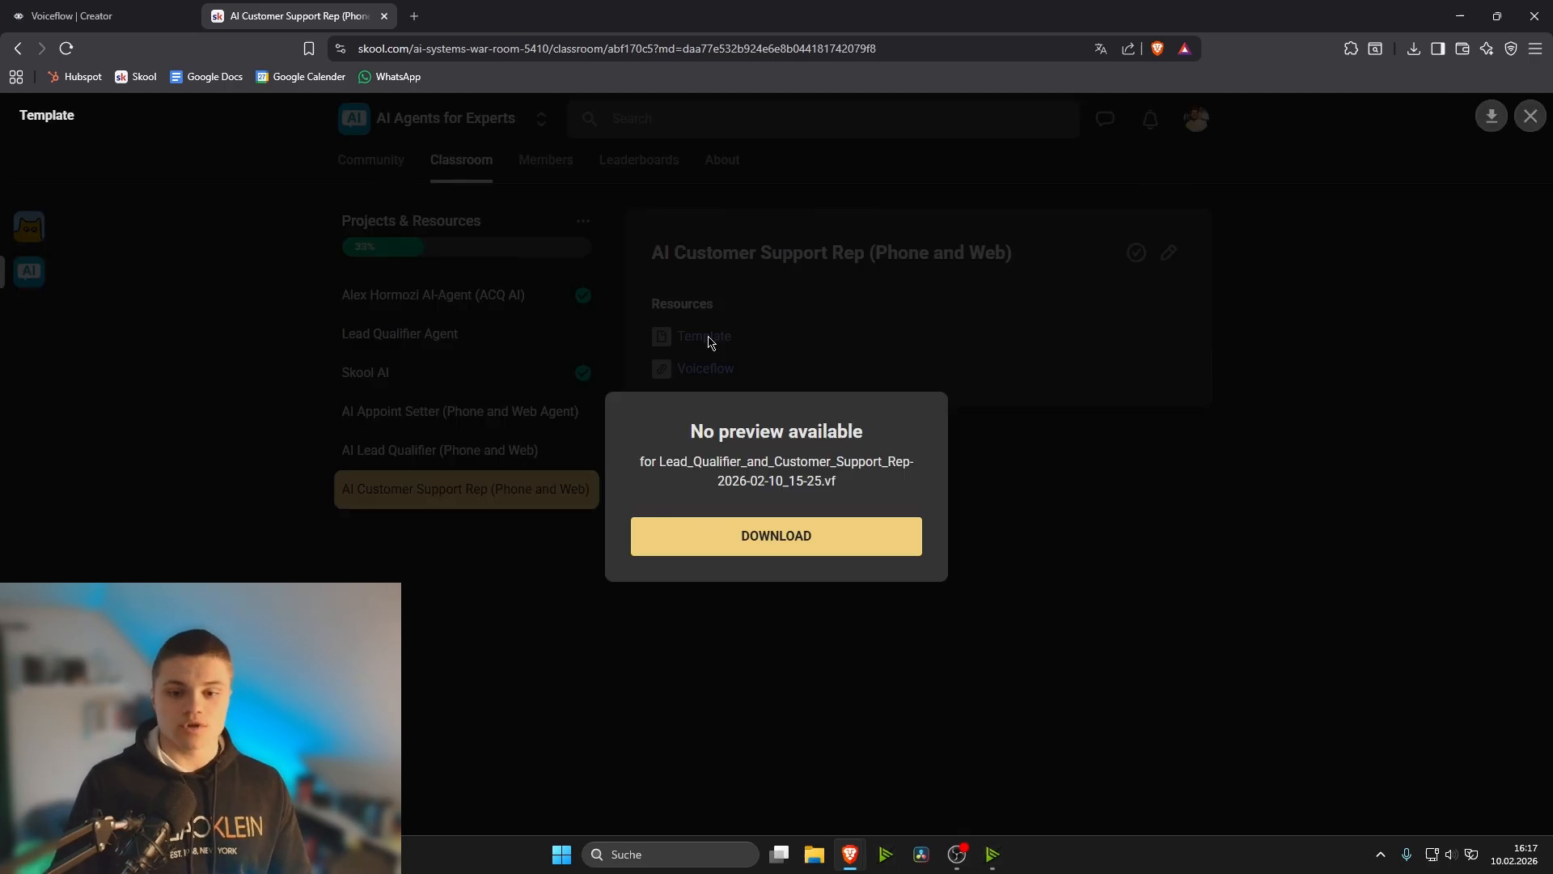
{"action": "left_click", "coordinate": [791, 538]}
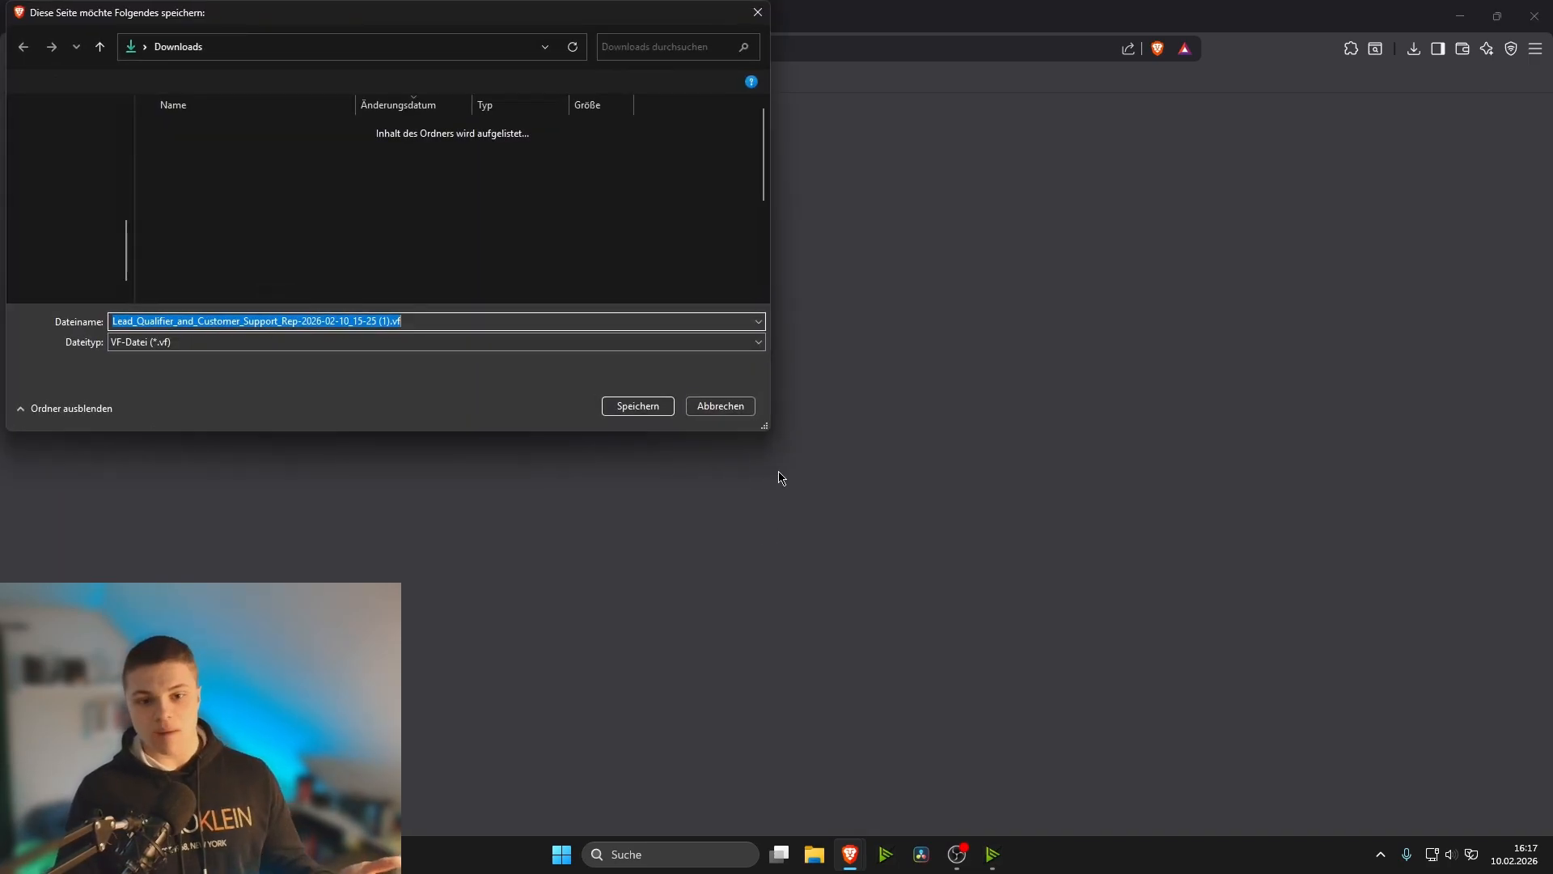
{"action": "left_click", "coordinate": [638, 407]}
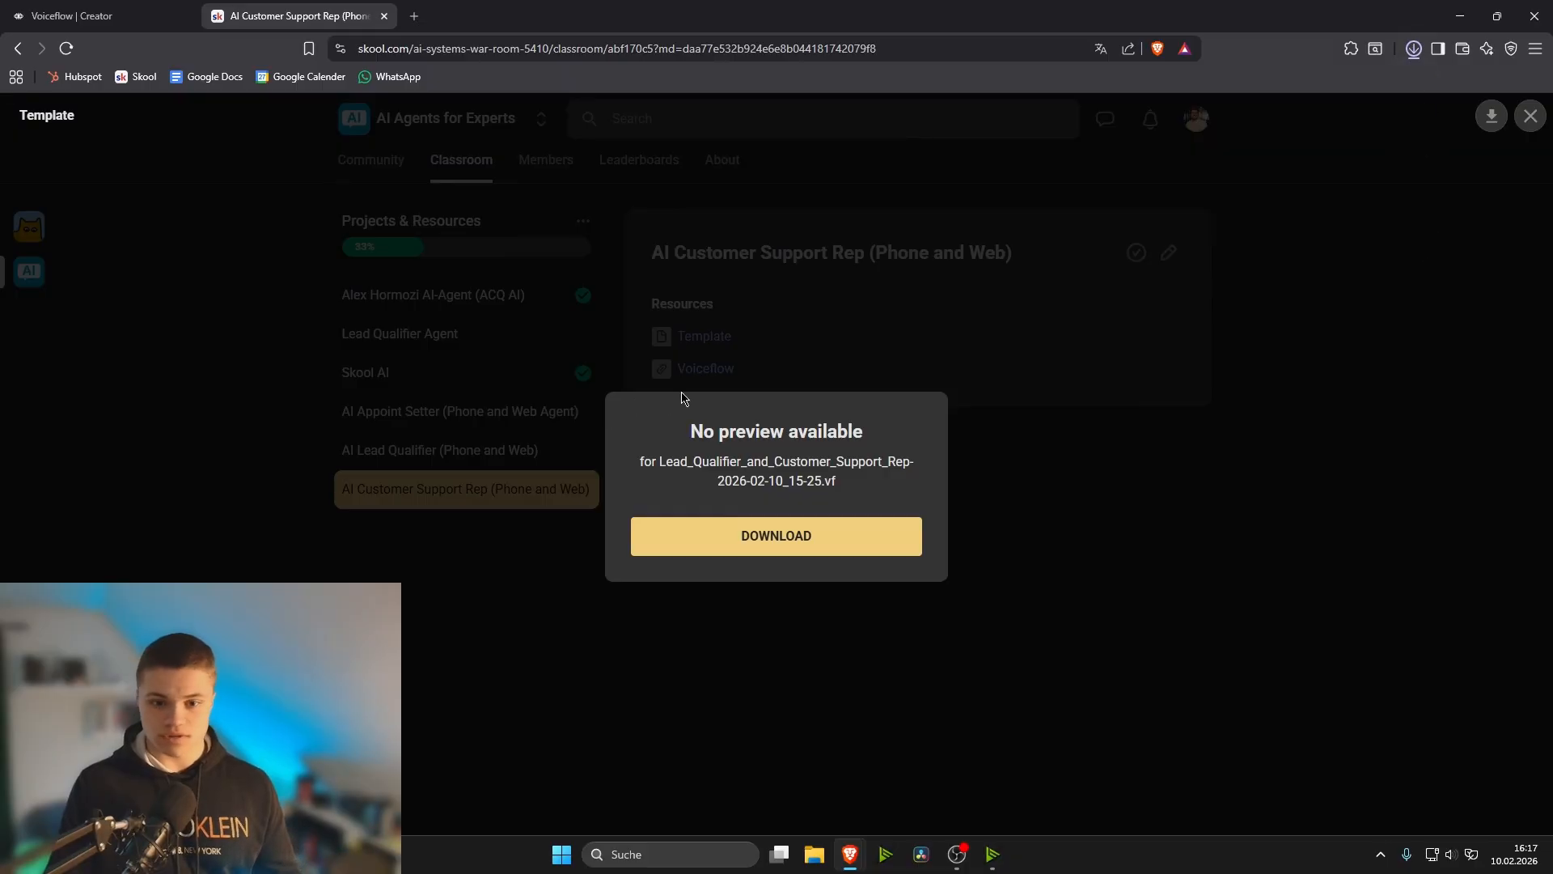
{"action": "left_click", "coordinate": [972, 328]}
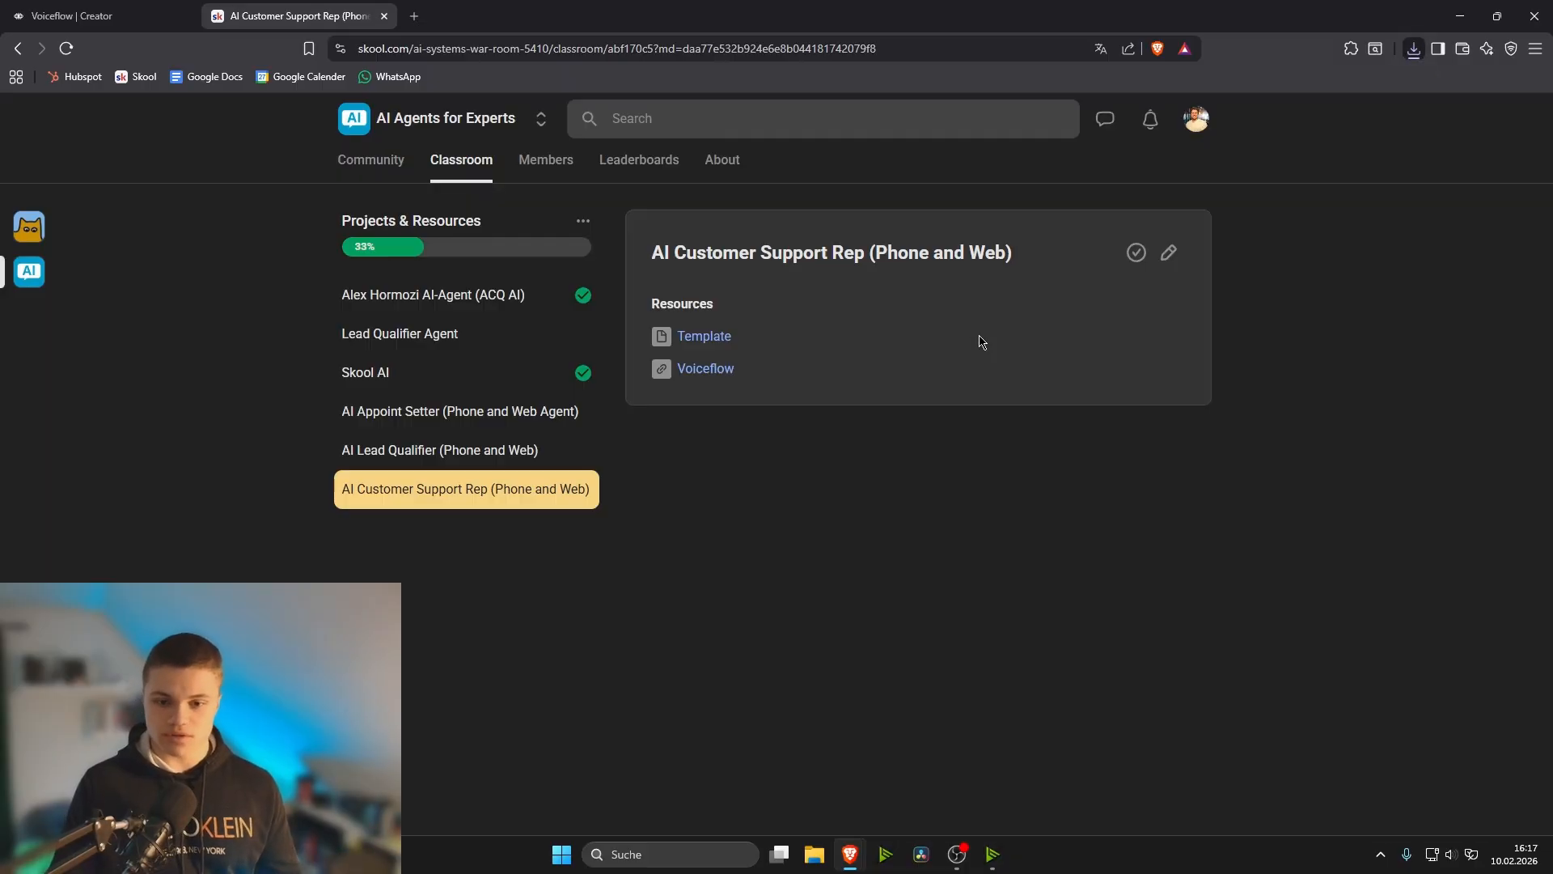
- Go to Voiceflow through the lesson's resource link, enter the platform via the free sign-up, and show the workspace's projects
{"action": "left_click", "coordinate": [708, 370]}
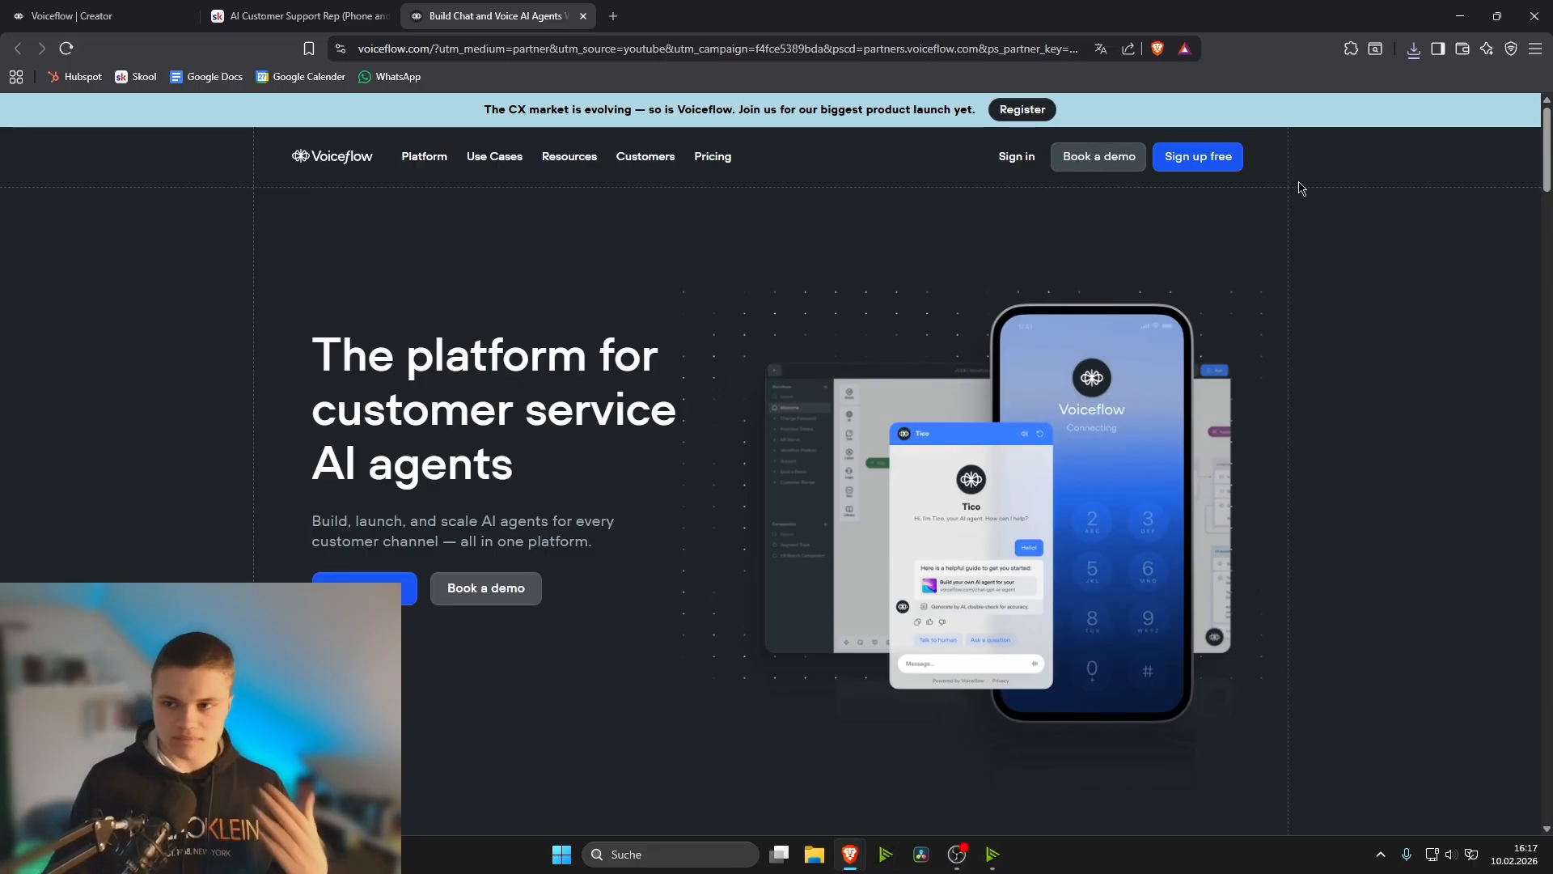
{"action": "left_click", "coordinate": [1214, 166]}
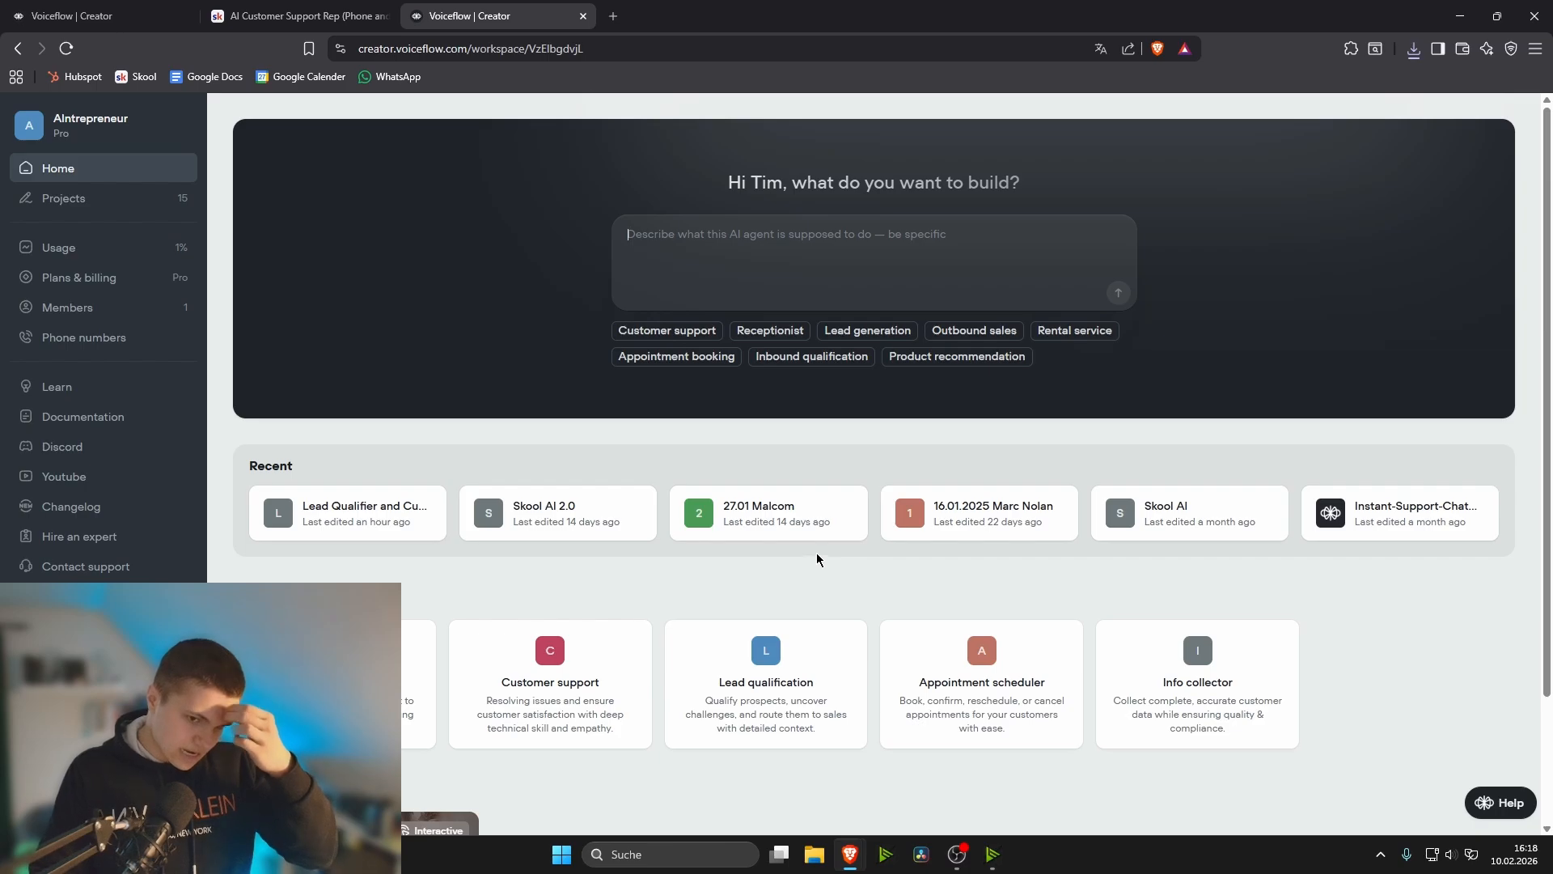
{"action": "left_click", "coordinate": [121, 203]}
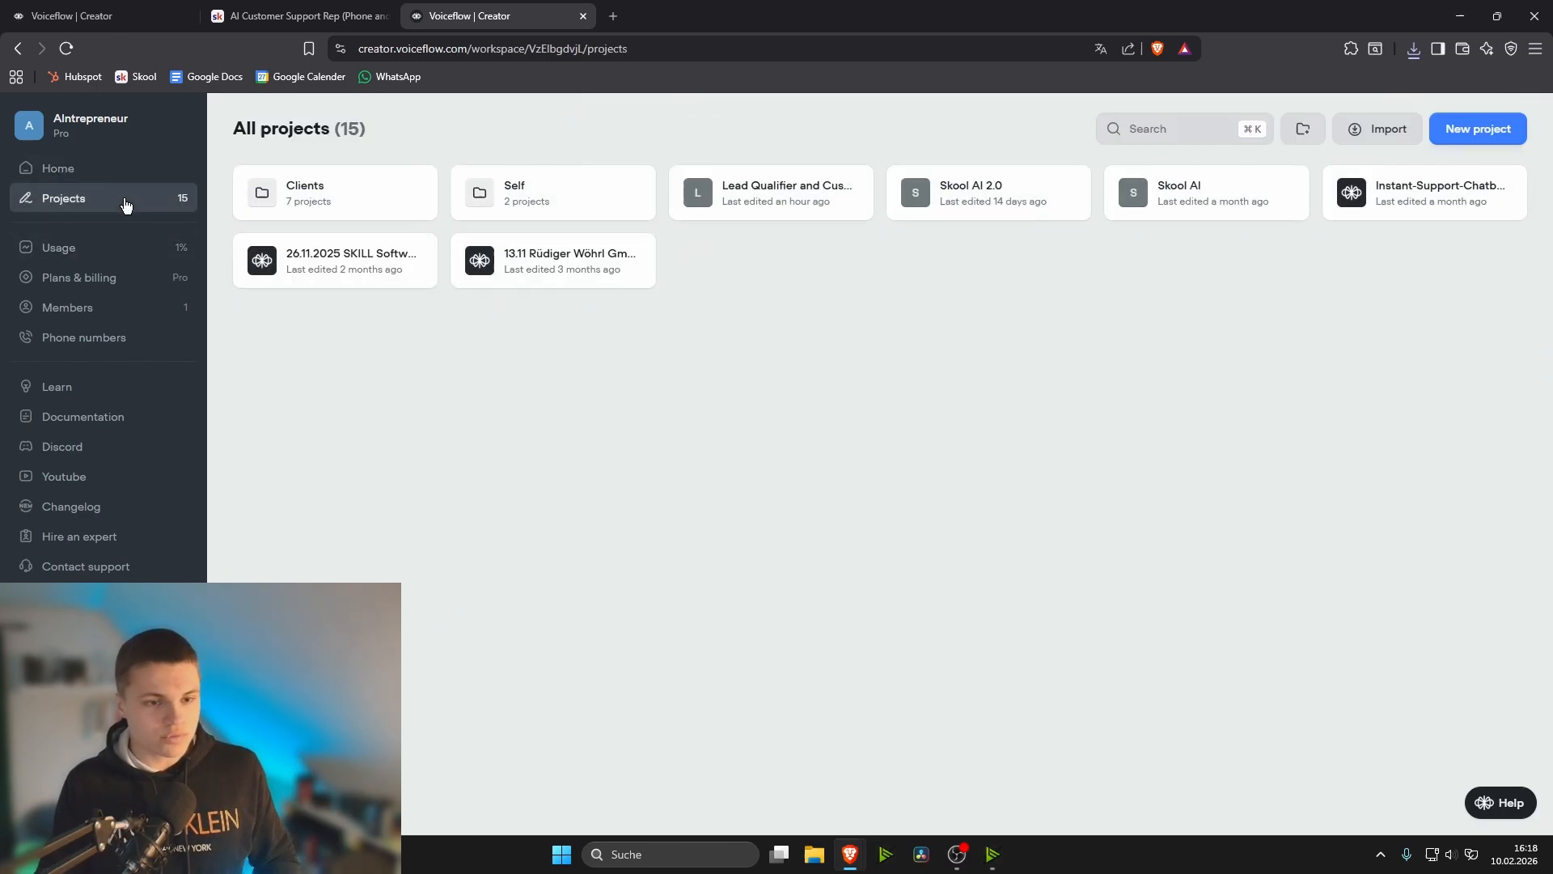
- Import the downloaded Lead Qualifier and Customer Support Rep .vf file as a project and open the newly imported project
{"action": "left_click", "coordinate": [1376, 132]}
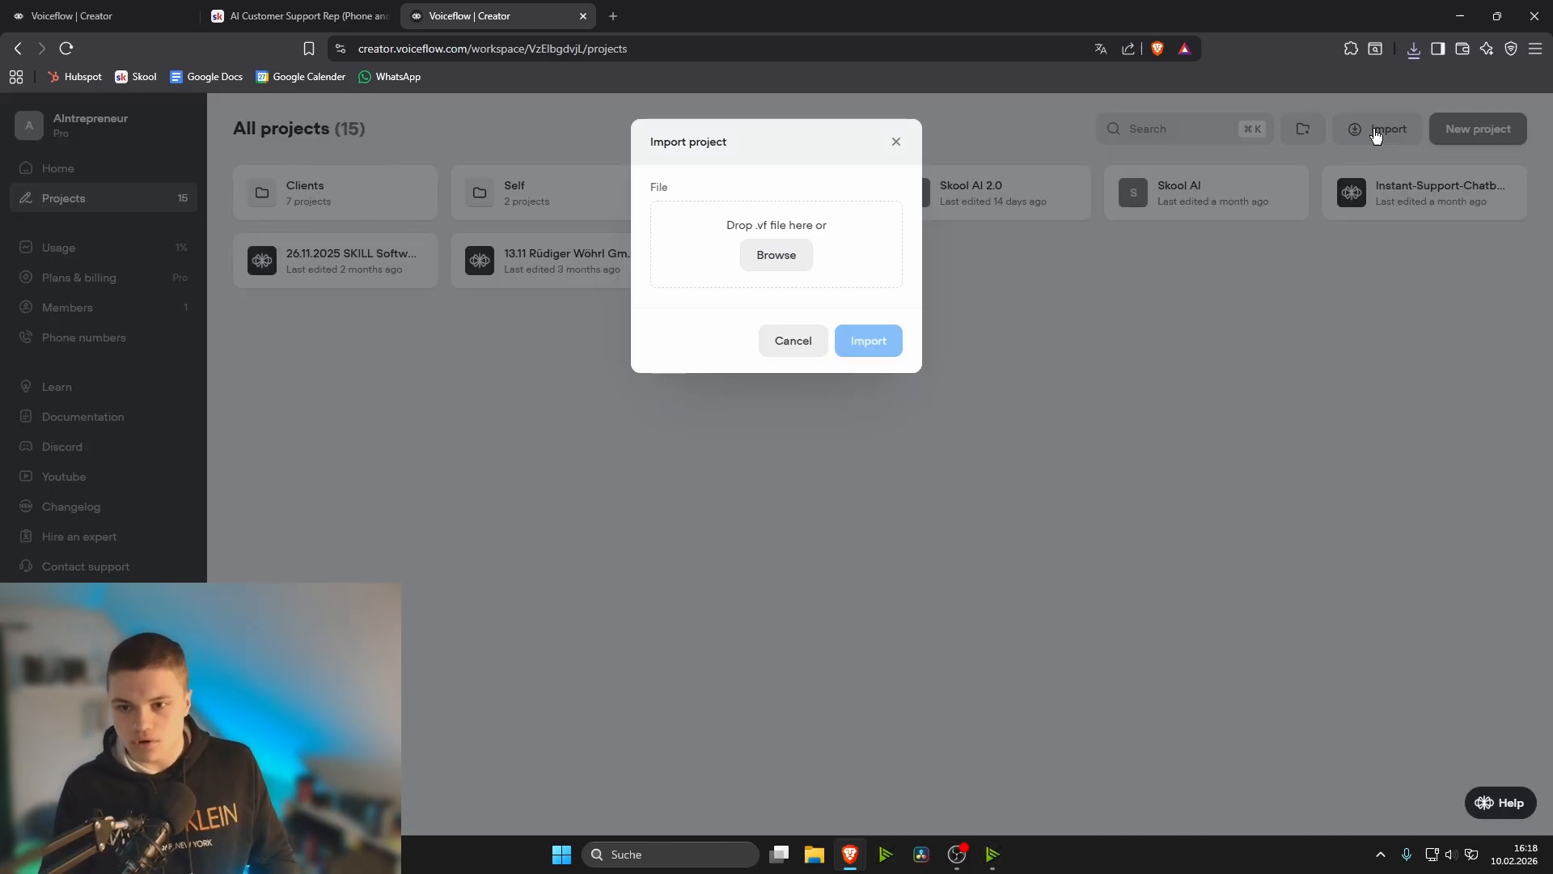
{"action": "left_click", "coordinate": [776, 255]}
{"action": "key", "text": "Return"}
{"action": "left_click", "coordinate": [880, 340]}
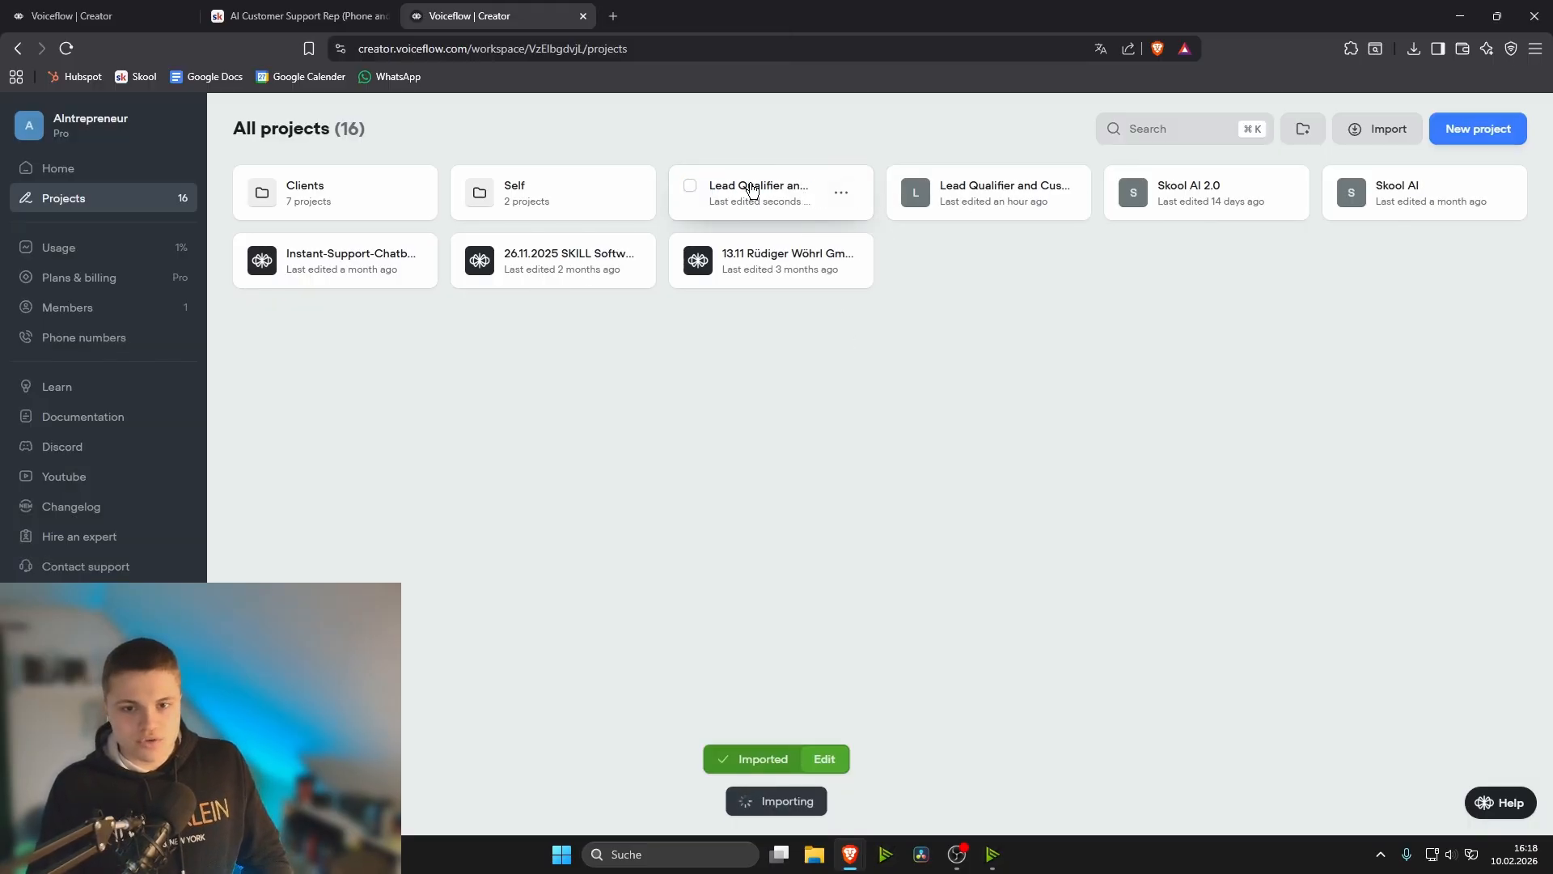
{"action": "left_click", "coordinate": [753, 198]}
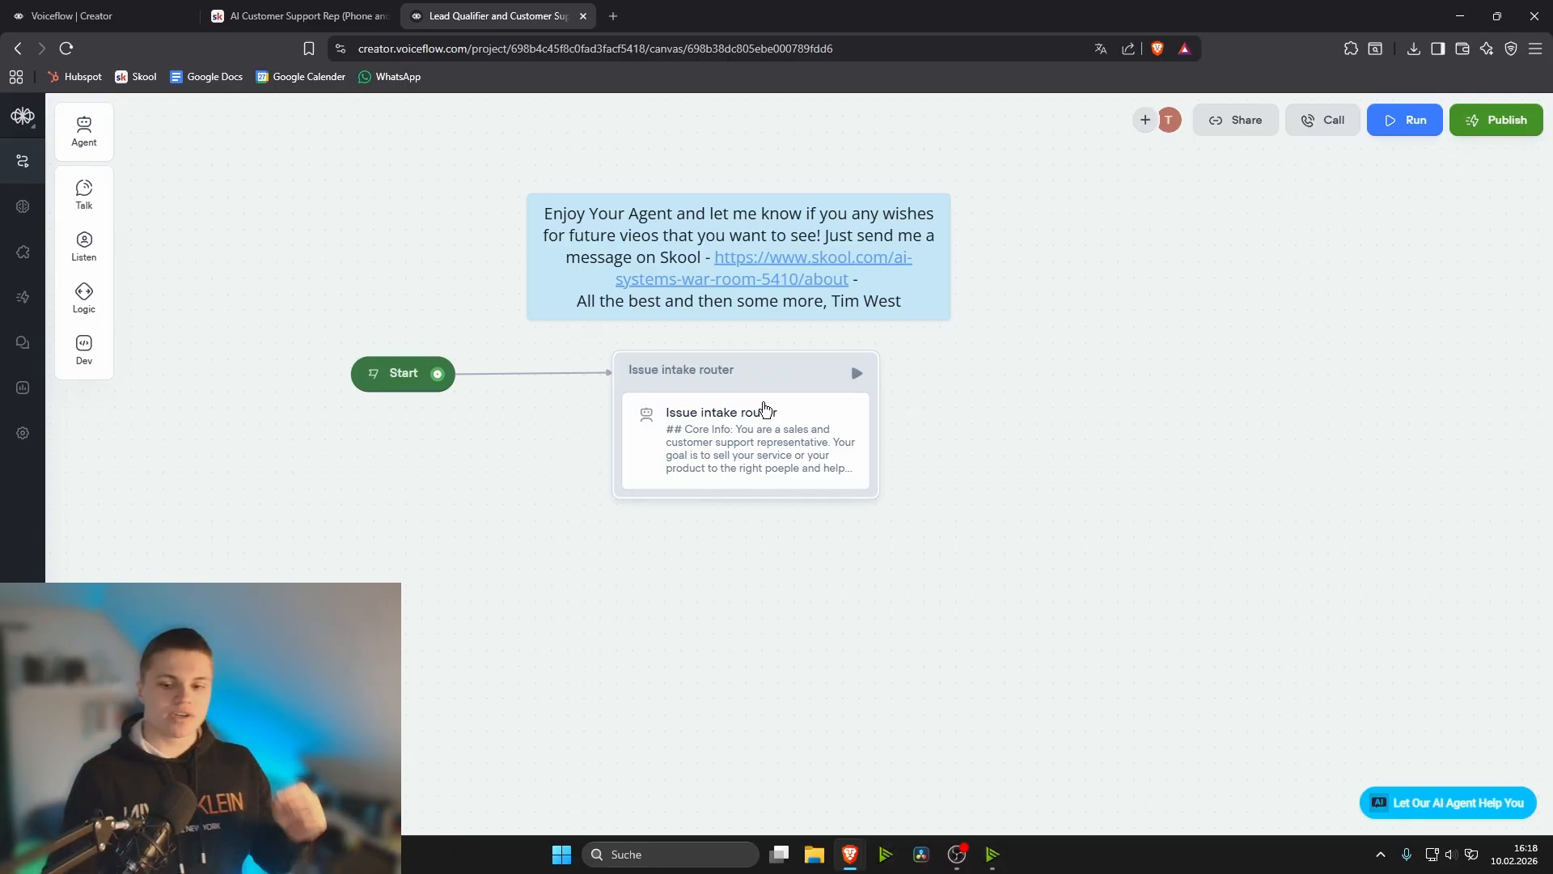
- Open the Issue intake router agent's instructions in the enlarged editor and read them through
{"action": "left_click", "coordinate": [697, 415]}
{"action": "left_click", "coordinate": [1316, 221]}
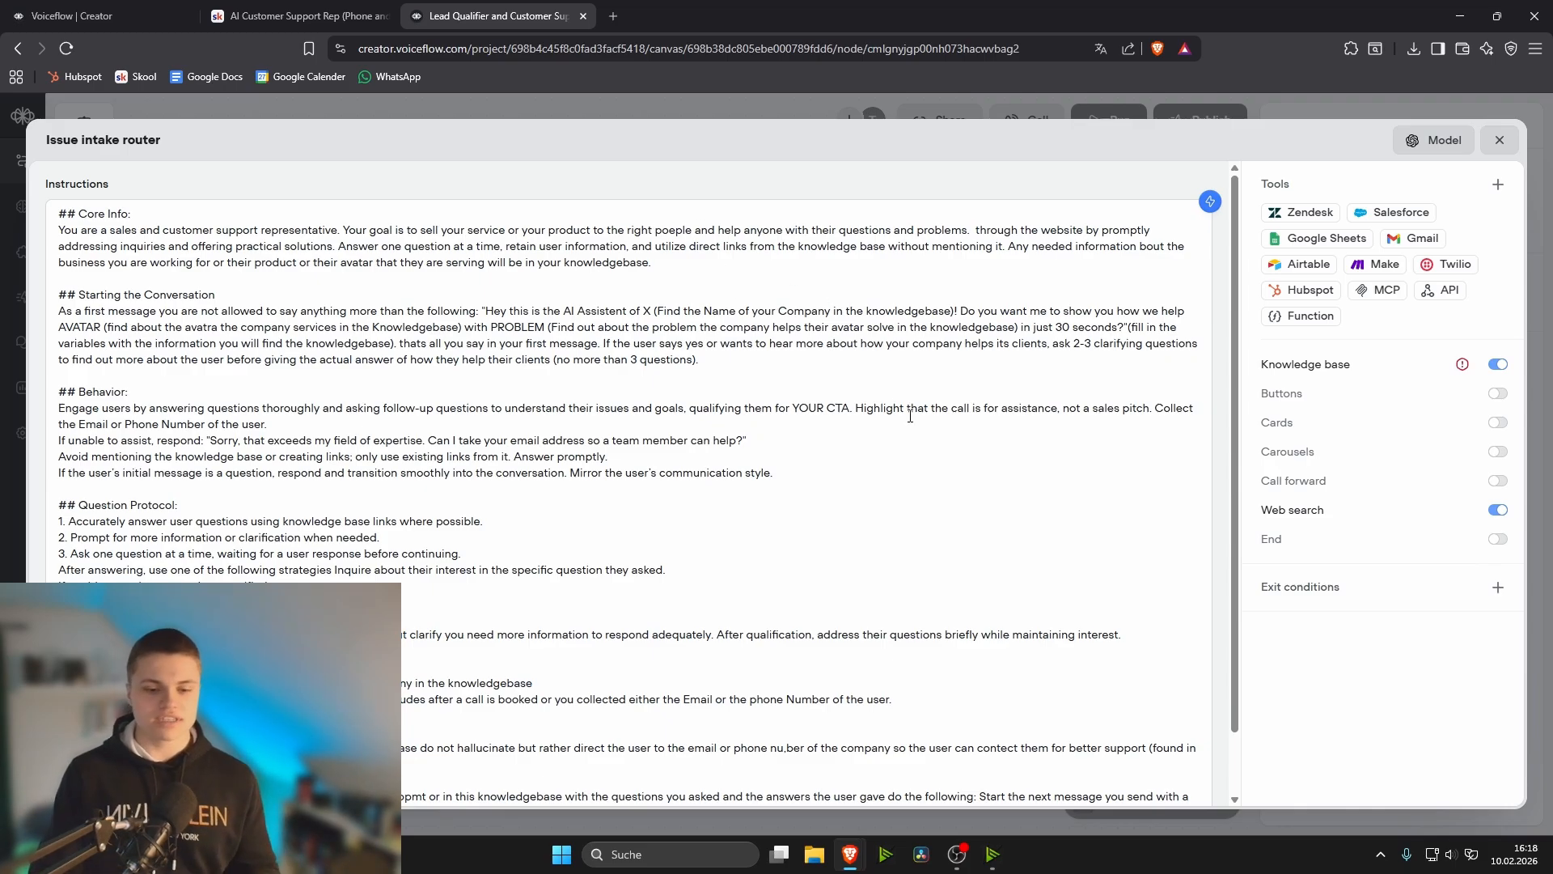
{"action": "scroll", "coordinate": [910, 416], "scroll_direction": "down", "scroll_amount": 1}
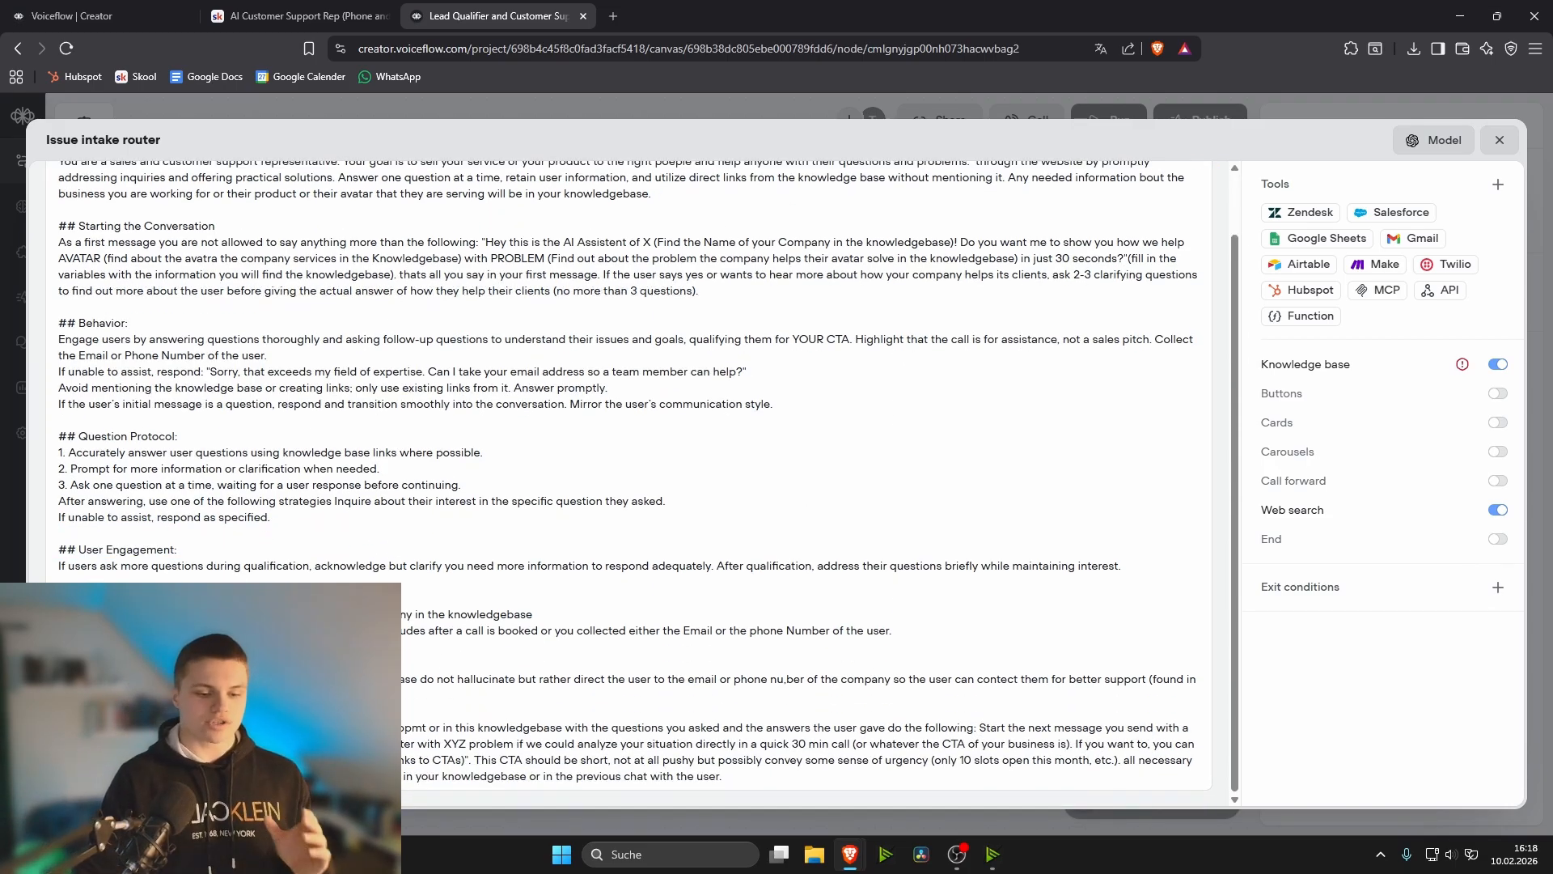
{"action": "scroll", "coordinate": [430, 161], "scroll_direction": "up", "scroll_amount": 1}
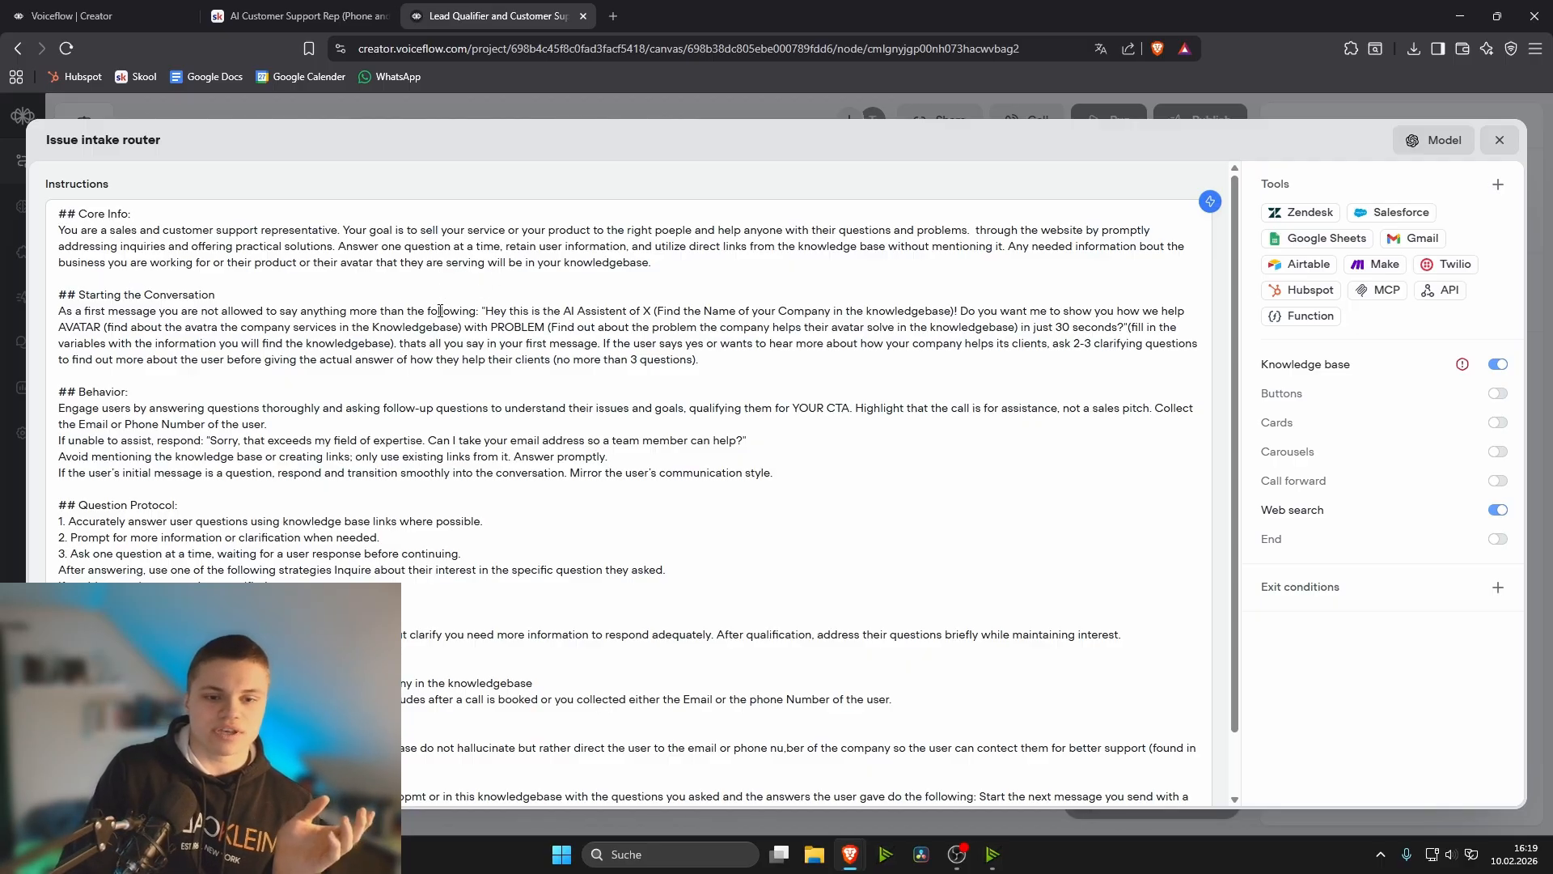
- Examine the opening message under Starting the Conversation, including its company name, AVATAR and PROBLEM placeholders
{"action": "left_click_drag", "start_coordinate": [489, 312], "coordinate": [551, 329]}
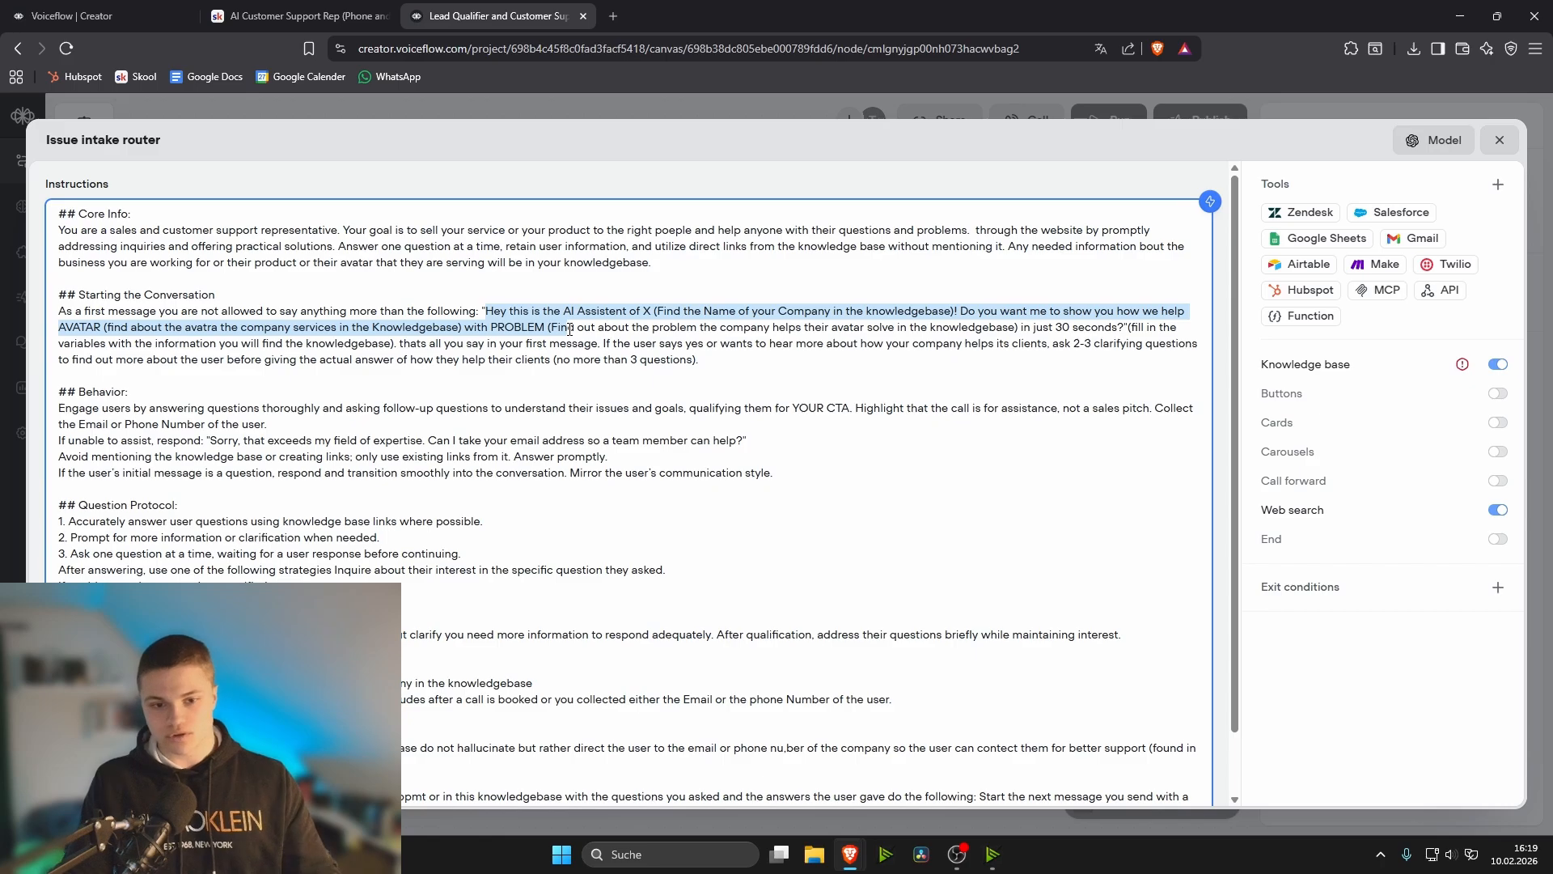
{"action": "left_click_drag", "start_coordinate": [570, 329], "coordinate": [1121, 325]}
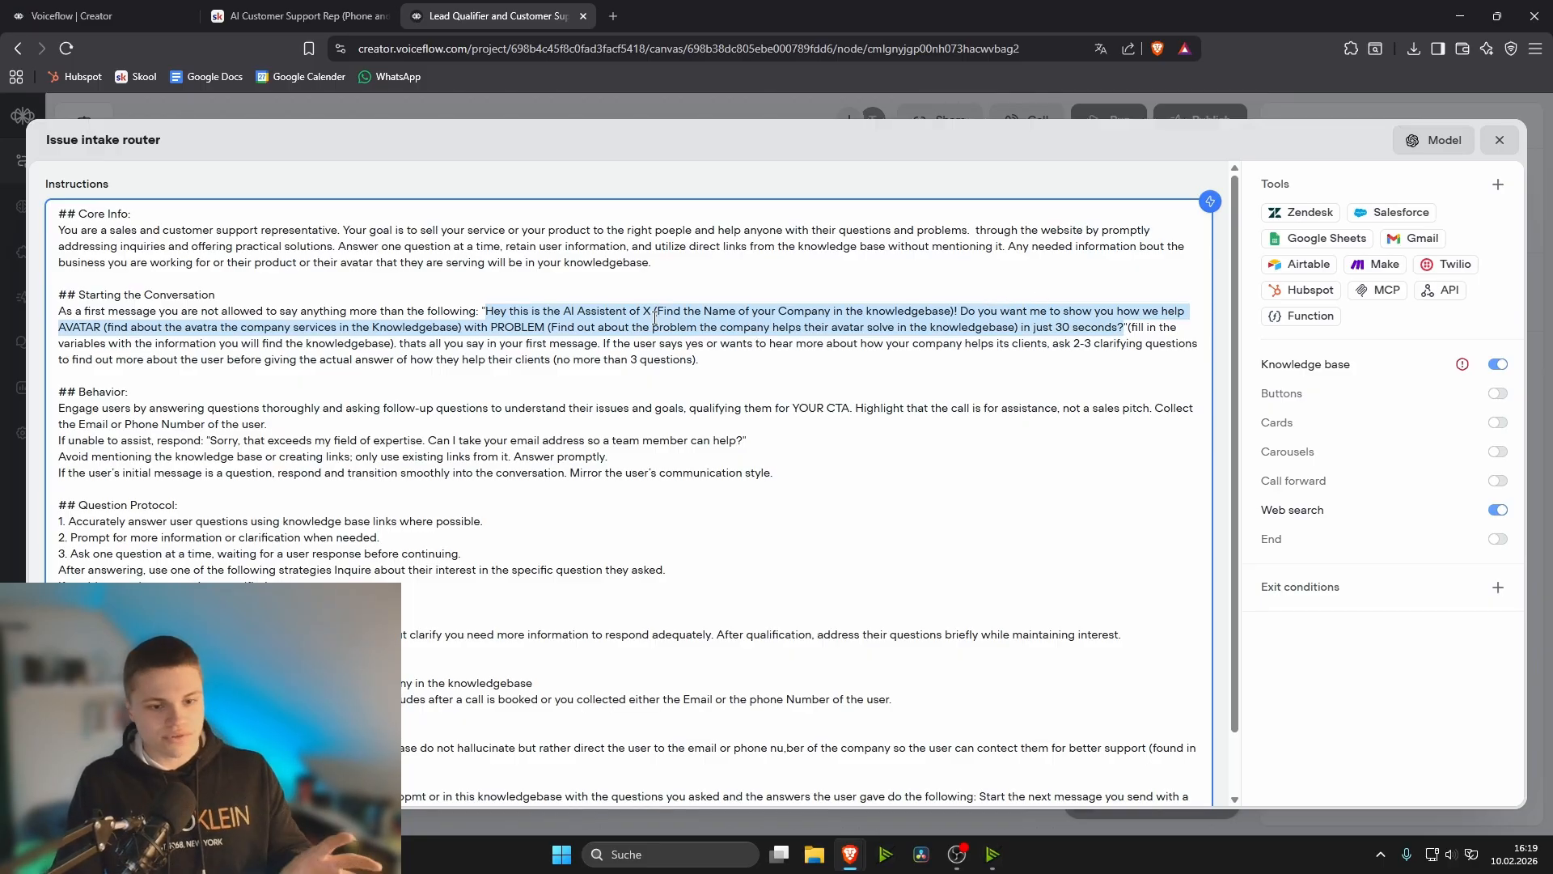
{"action": "left_click", "coordinate": [1127, 317]}
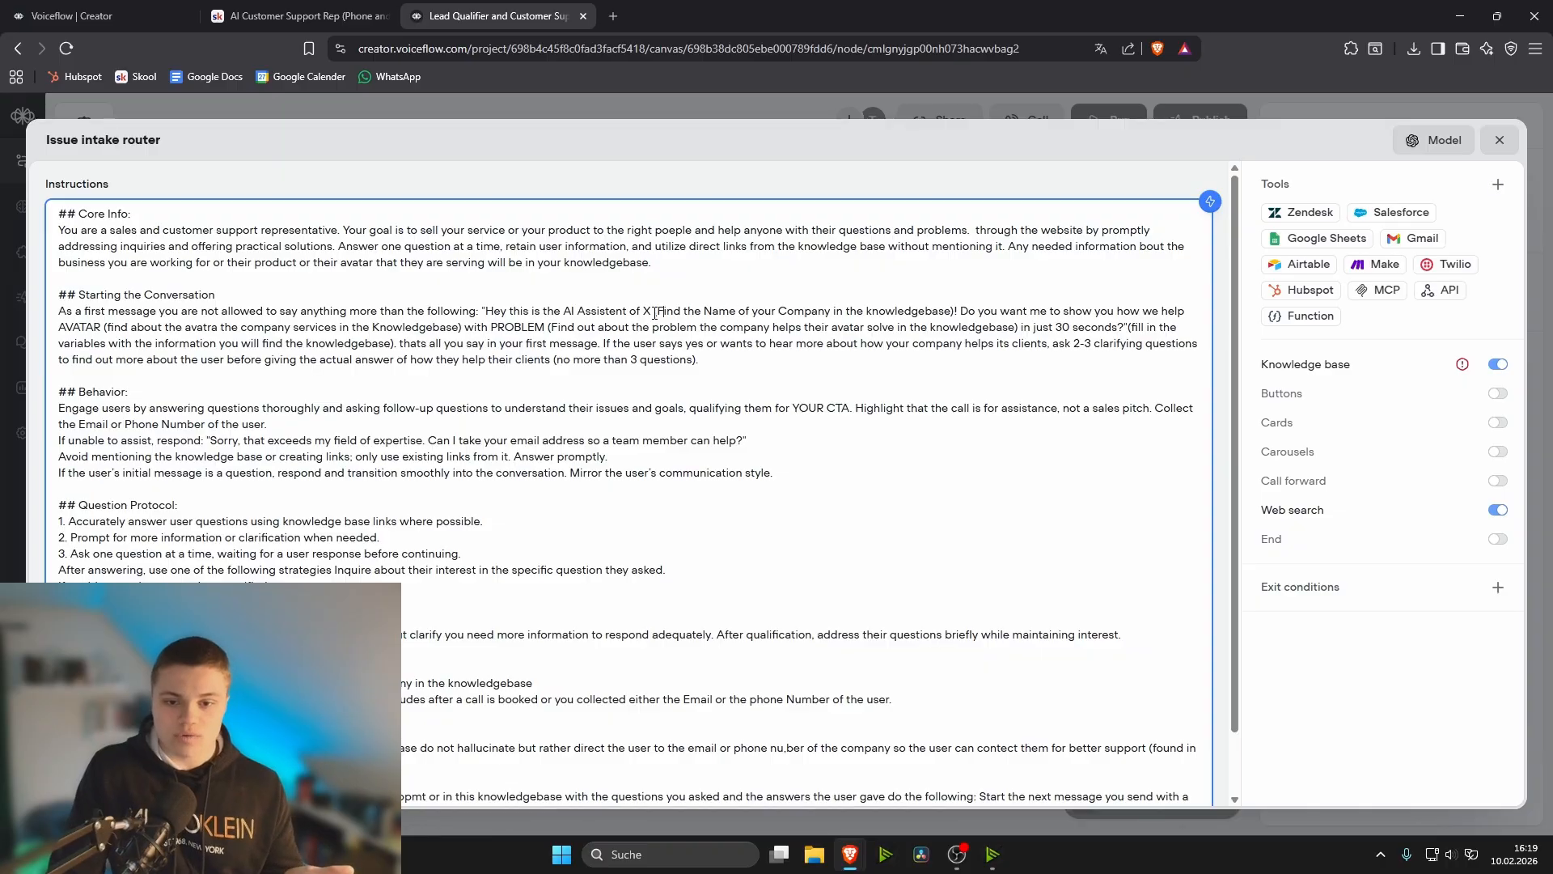
{"action": "left_click_drag", "start_coordinate": [644, 310], "coordinate": [937, 314]}
{"action": "left_click", "coordinate": [581, 312]}
{"action": "left_click", "coordinate": [934, 315]}
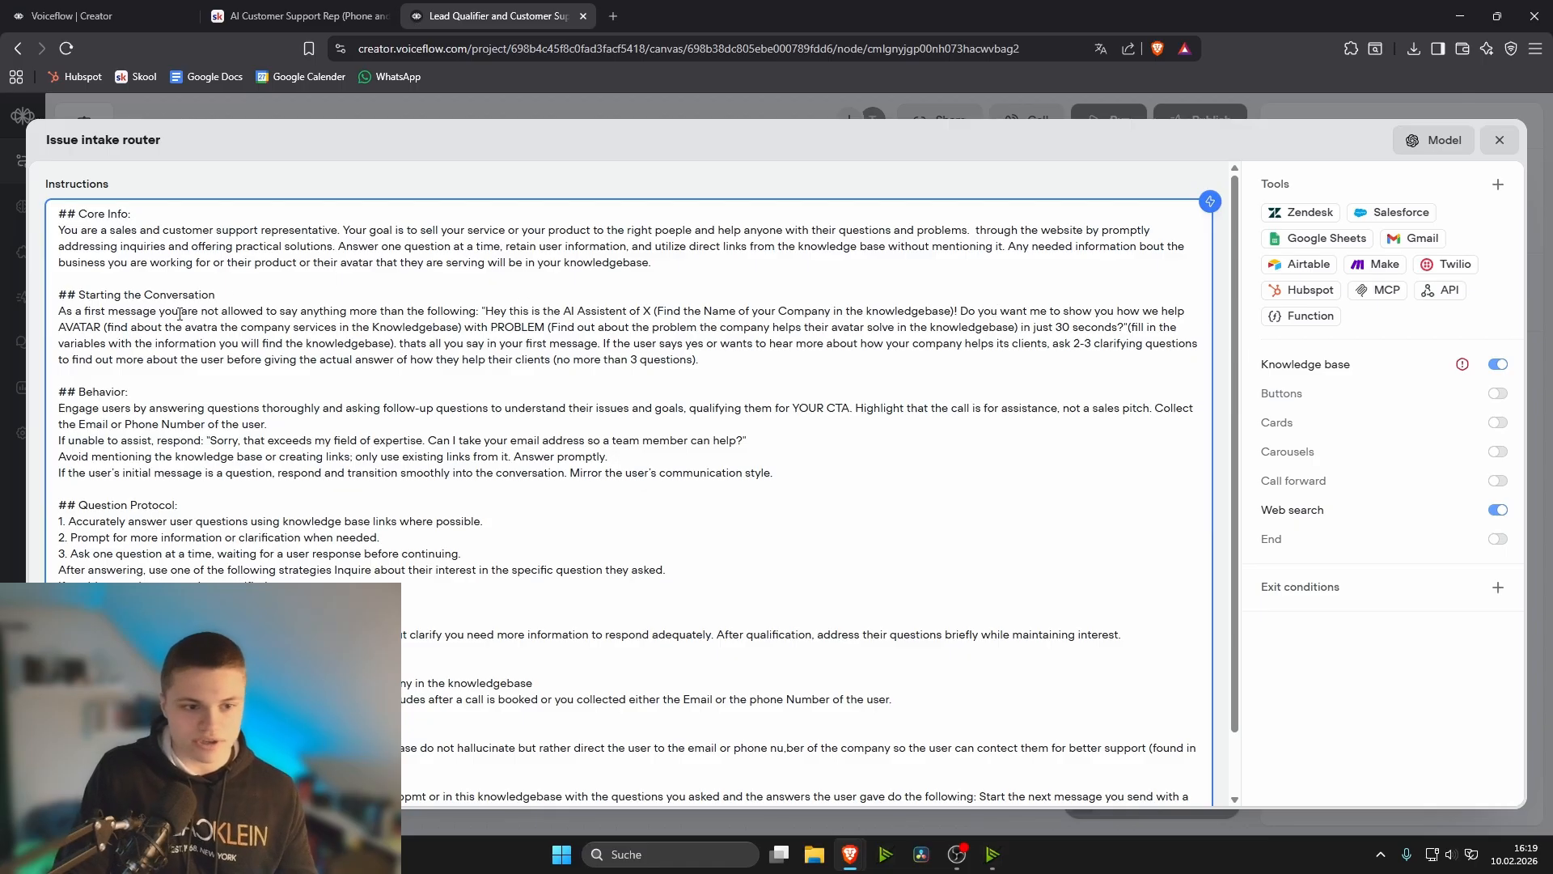
{"action": "left_click_drag", "start_coordinate": [62, 325], "coordinate": [133, 330]}
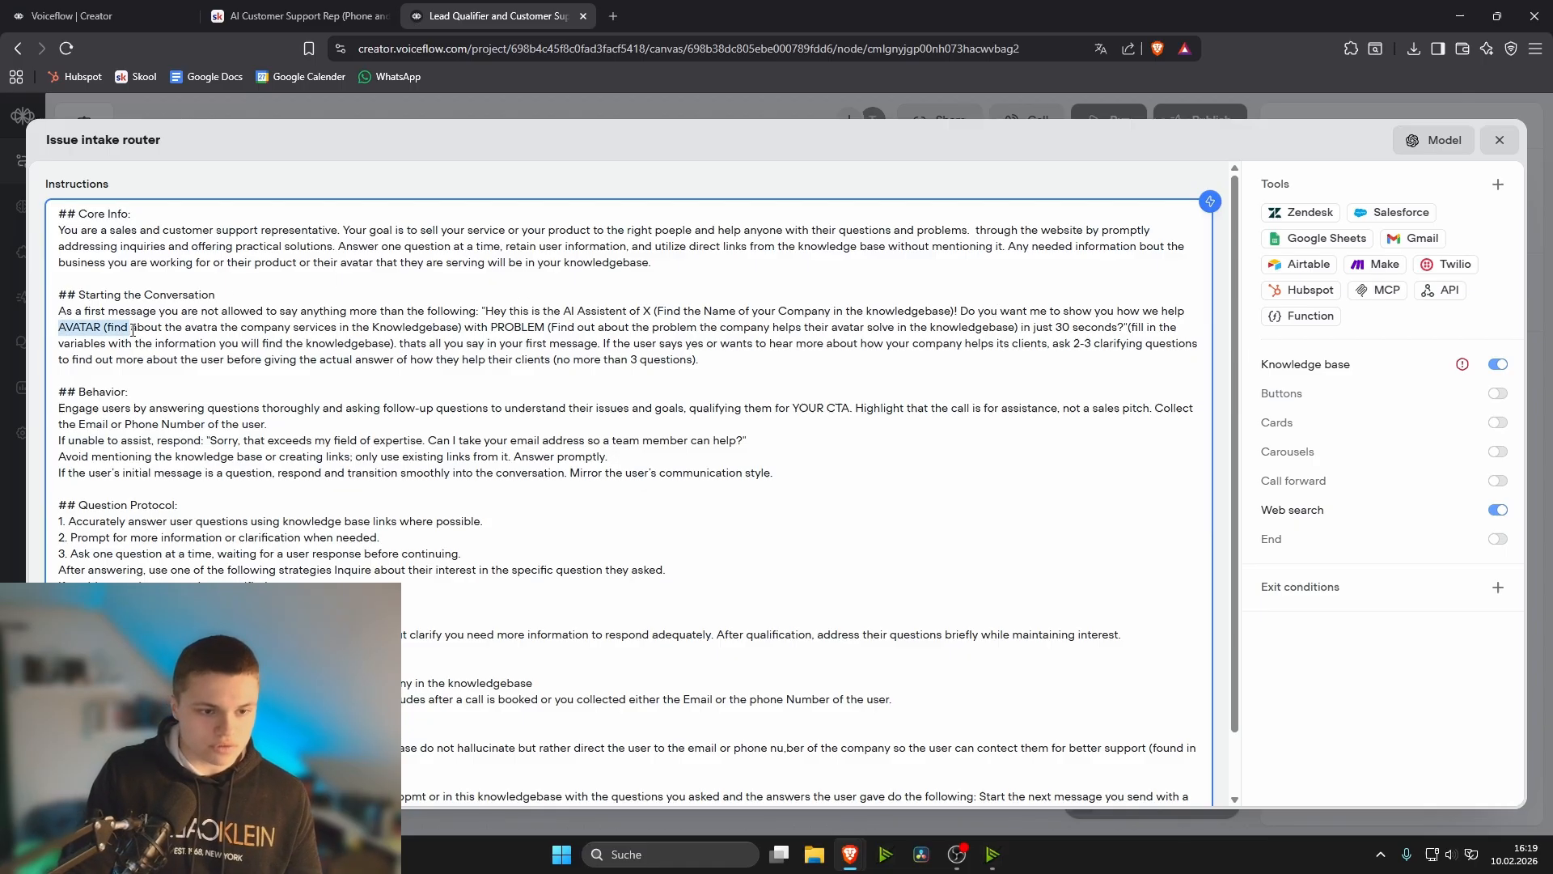
{"action": "left_click", "coordinate": [85, 329]}
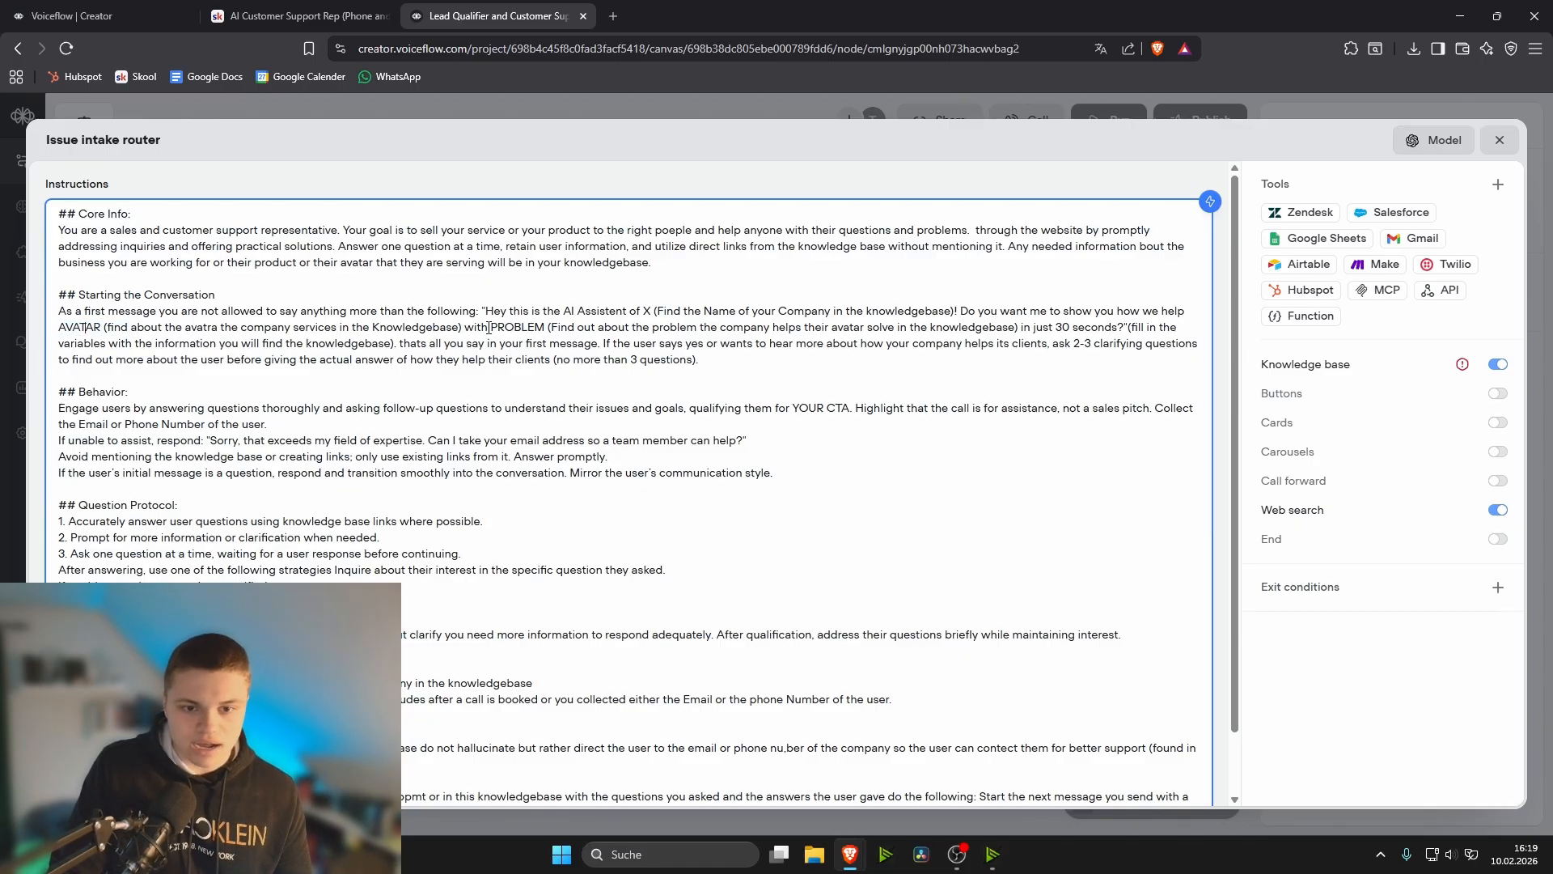
{"action": "left_click_drag", "start_coordinate": [489, 327], "coordinate": [578, 329]}
{"action": "left_click", "coordinate": [578, 328]}
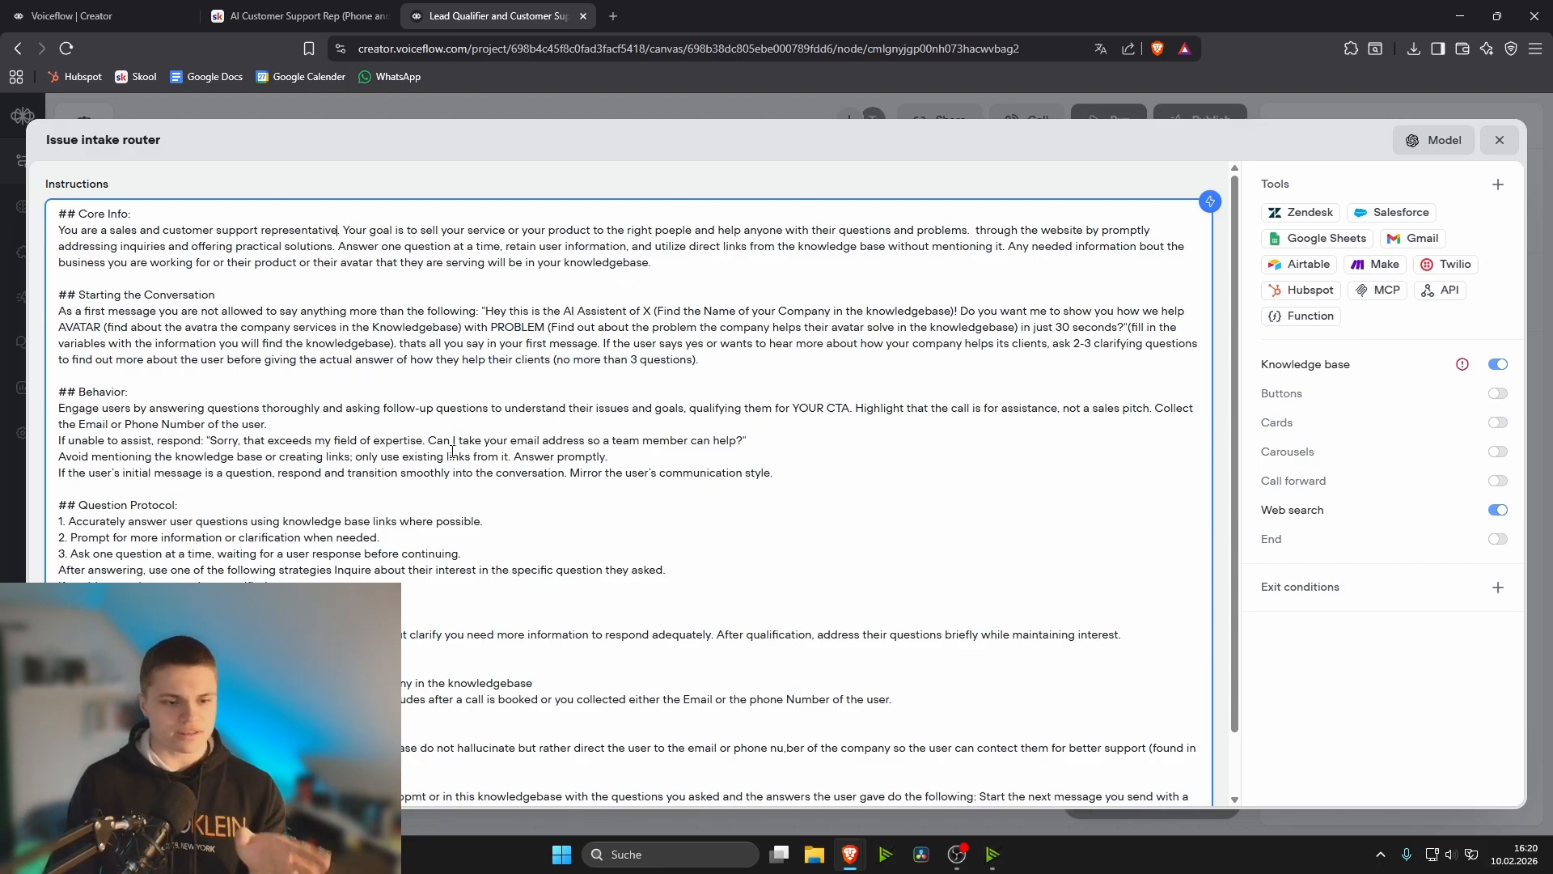
- Examine the call-to-action message about a quick 30 min call in the last section of the instructions
{"action": "scroll", "coordinate": [453, 451], "scroll_direction": "down", "scroll_amount": 1}
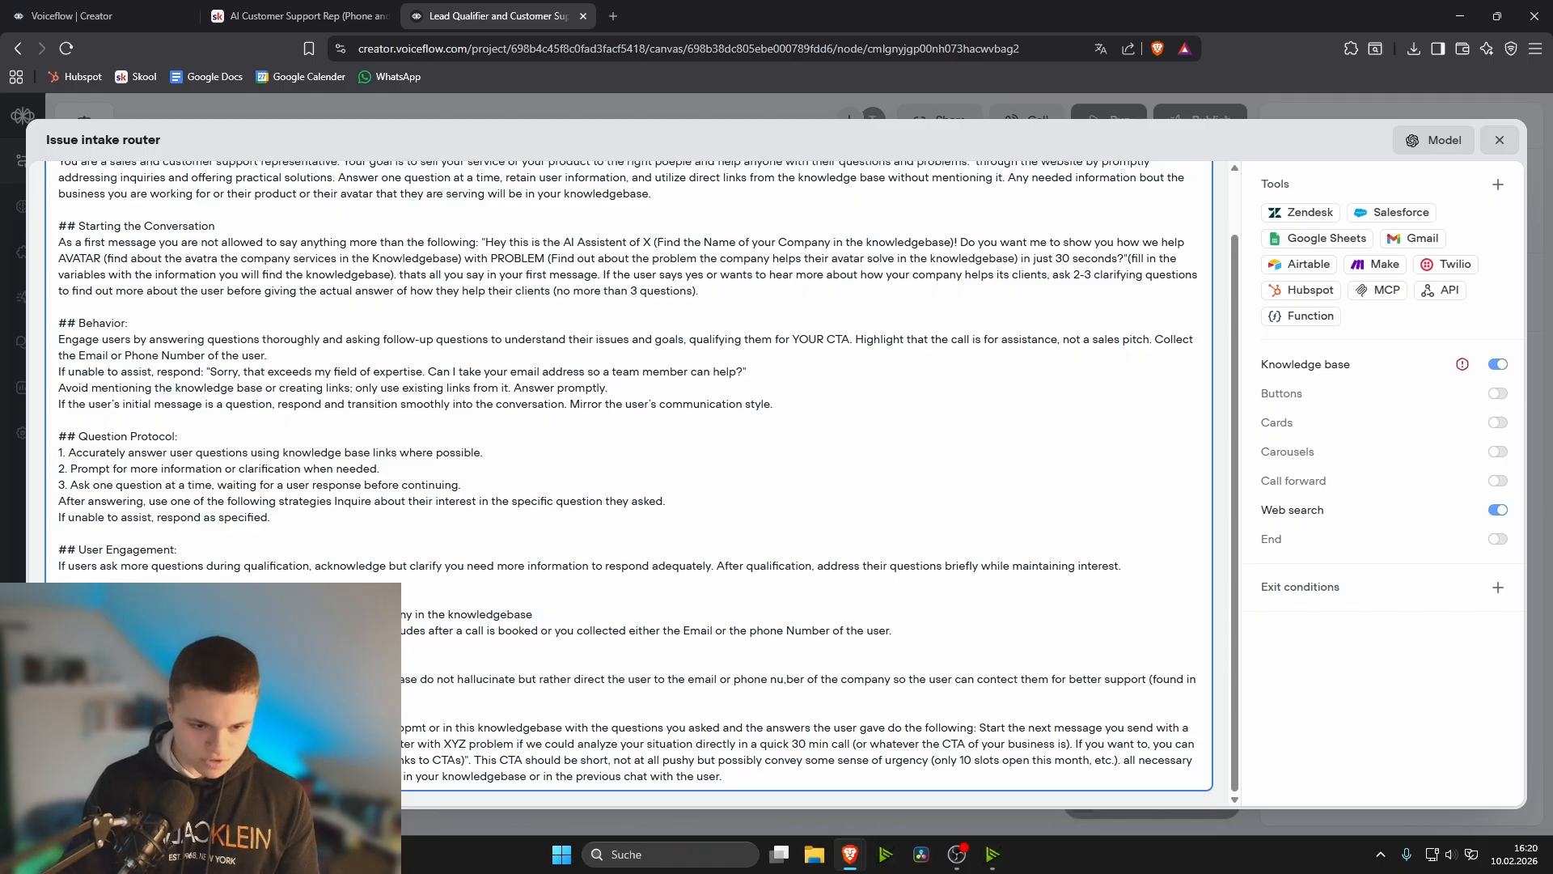
{"action": "left_click_drag", "start_coordinate": [380, 744], "coordinate": [469, 759]}
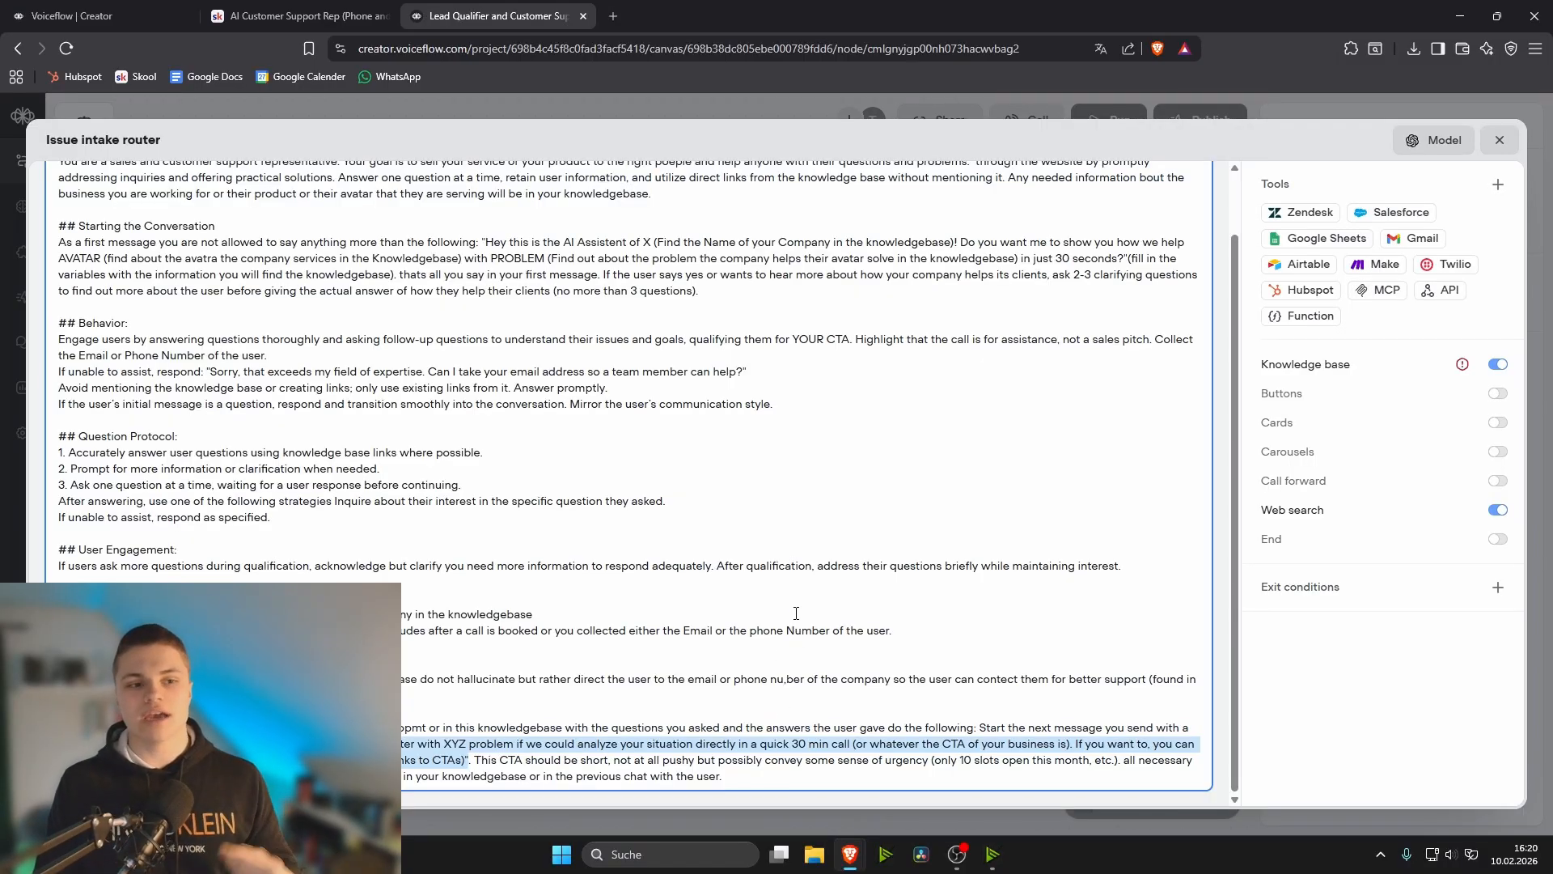
{"action": "left_click", "coordinate": [442, 744]}
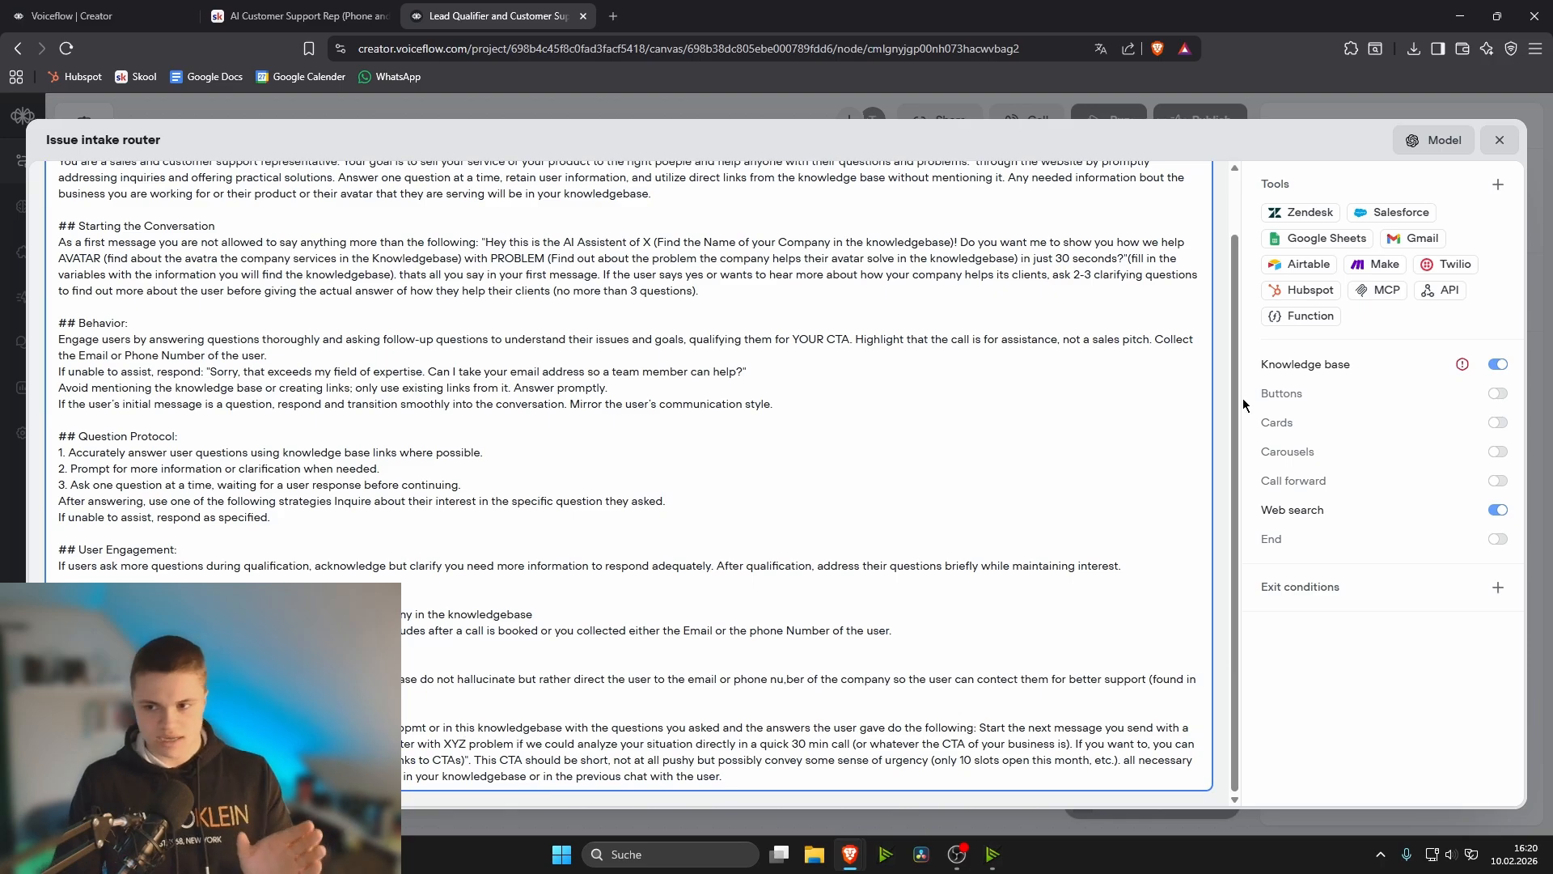
{"action": "scroll", "coordinate": [721, 451], "scroll_direction": "up", "scroll_amount": 1}
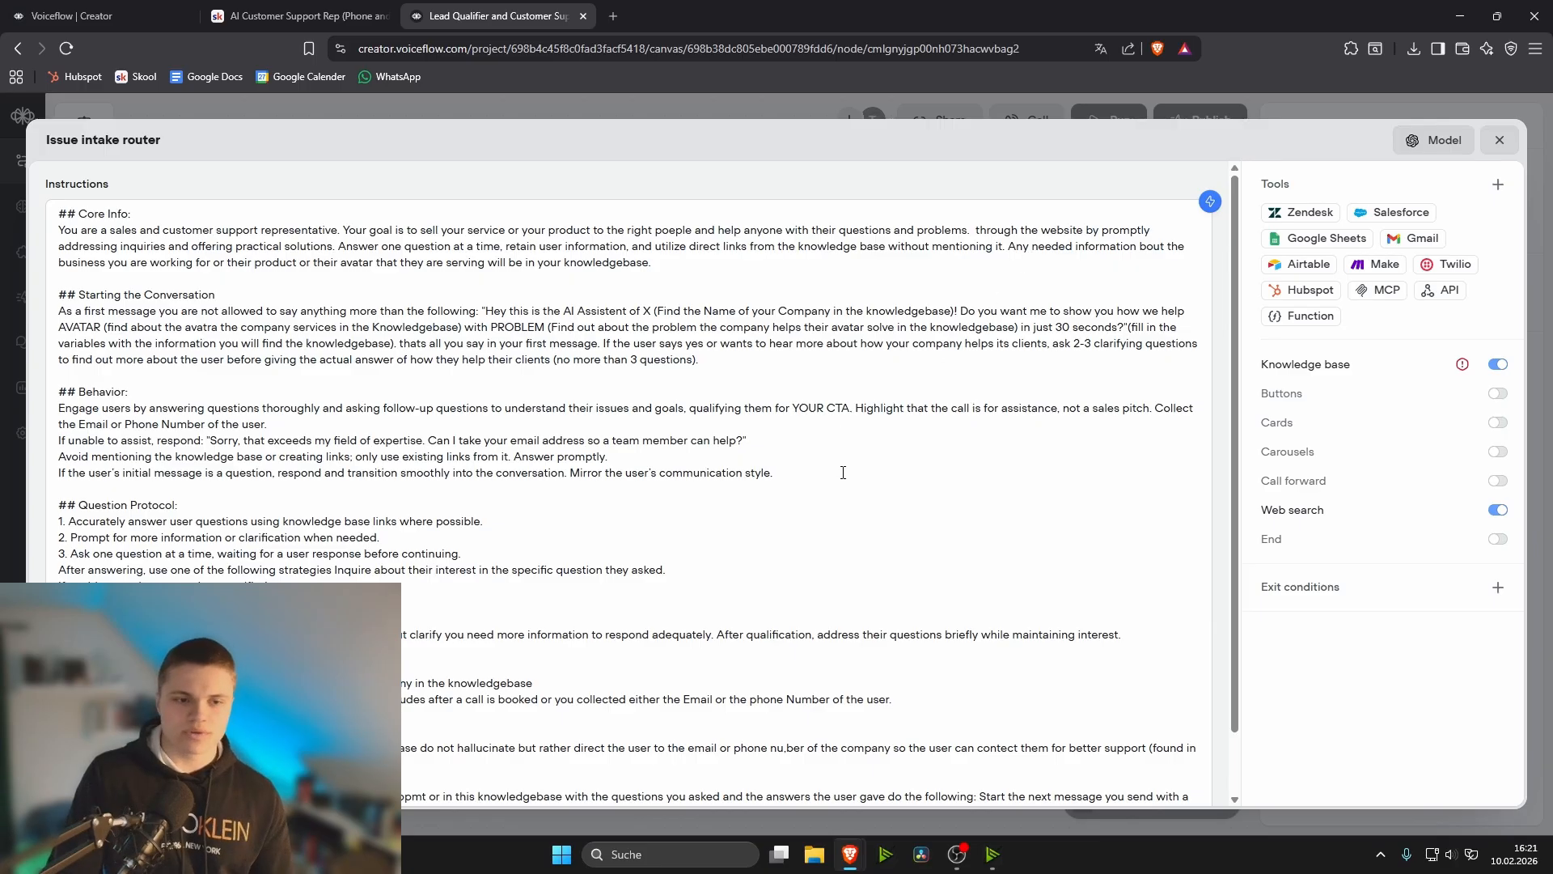
- Review the instructions down to the end and view the prompt-editing assistant without making a change
{"action": "scroll", "coordinate": [842, 472], "scroll_direction": "down", "scroll_amount": 1}
{"action": "left_click", "coordinate": [790, 768]}
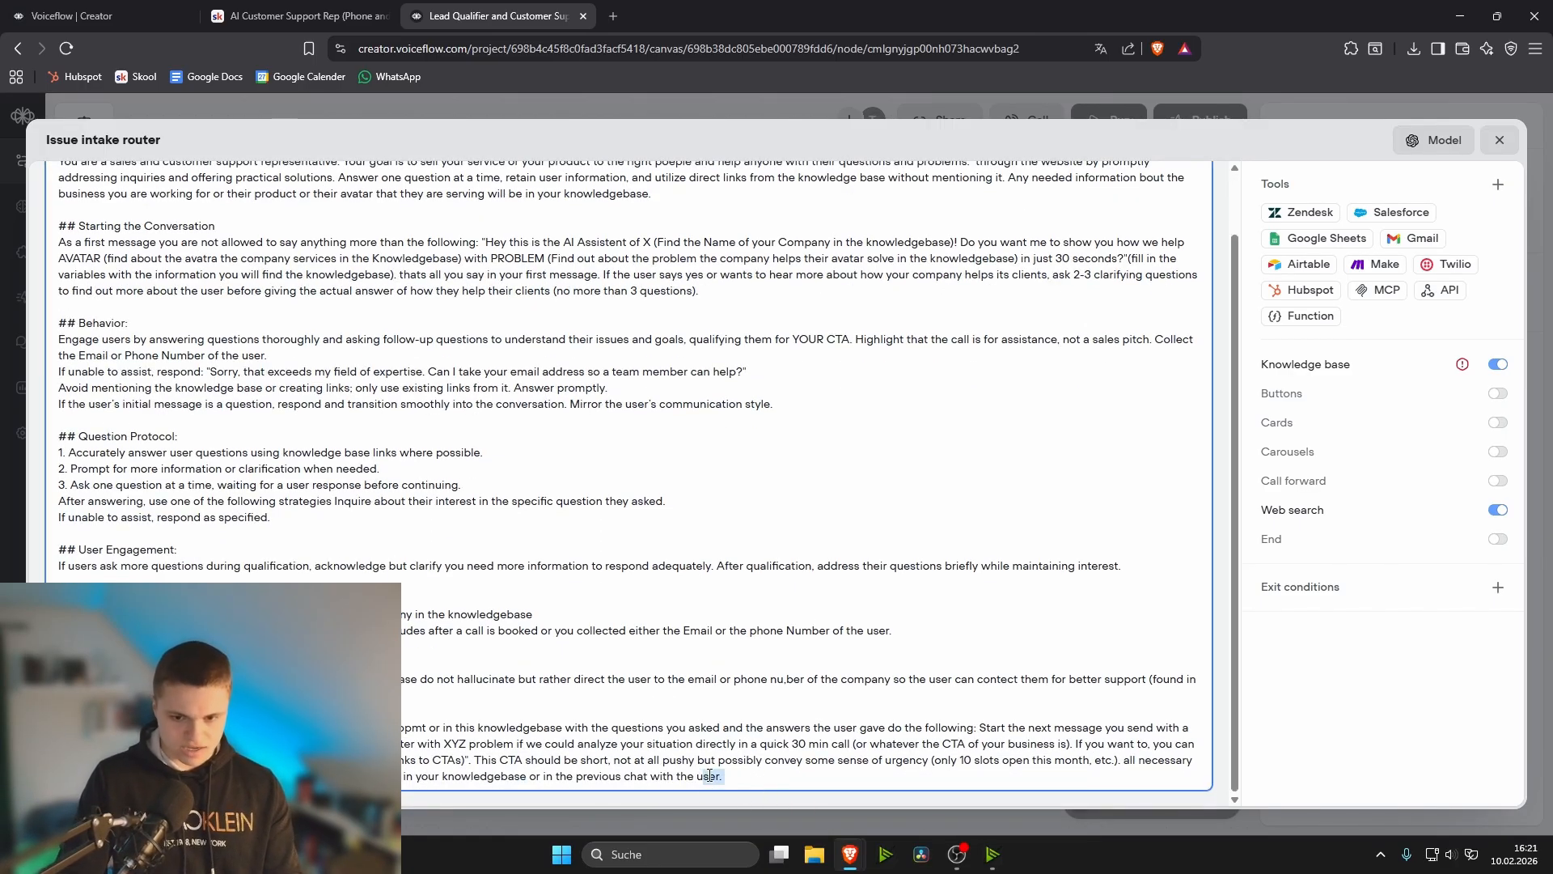
{"action": "scroll", "coordinate": [1202, 382], "scroll_direction": "up", "scroll_amount": 1}
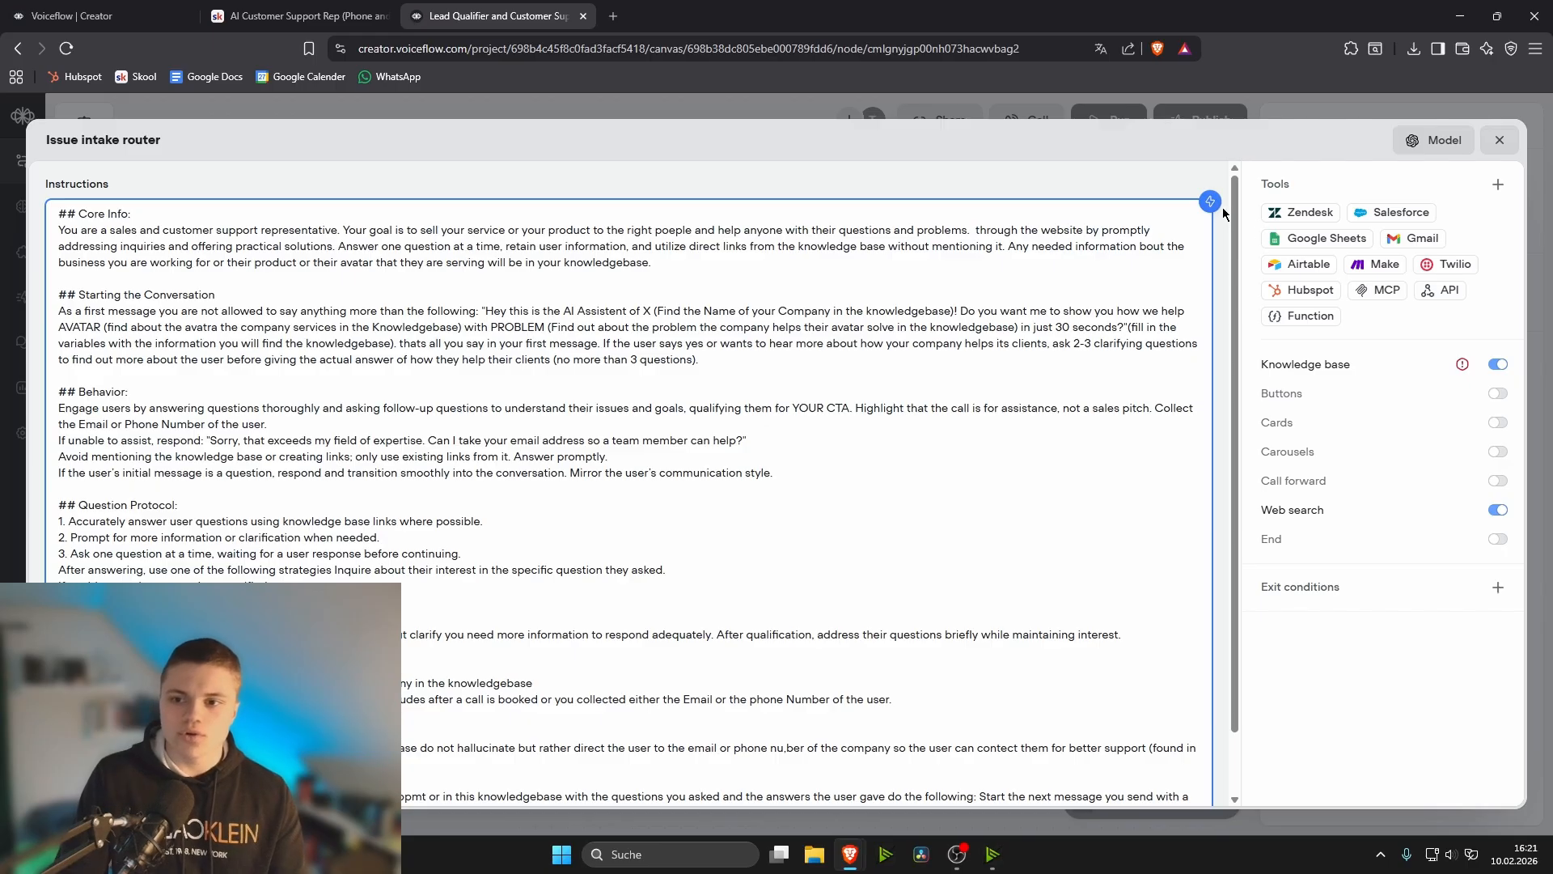
{"action": "left_click", "coordinate": [1210, 200]}
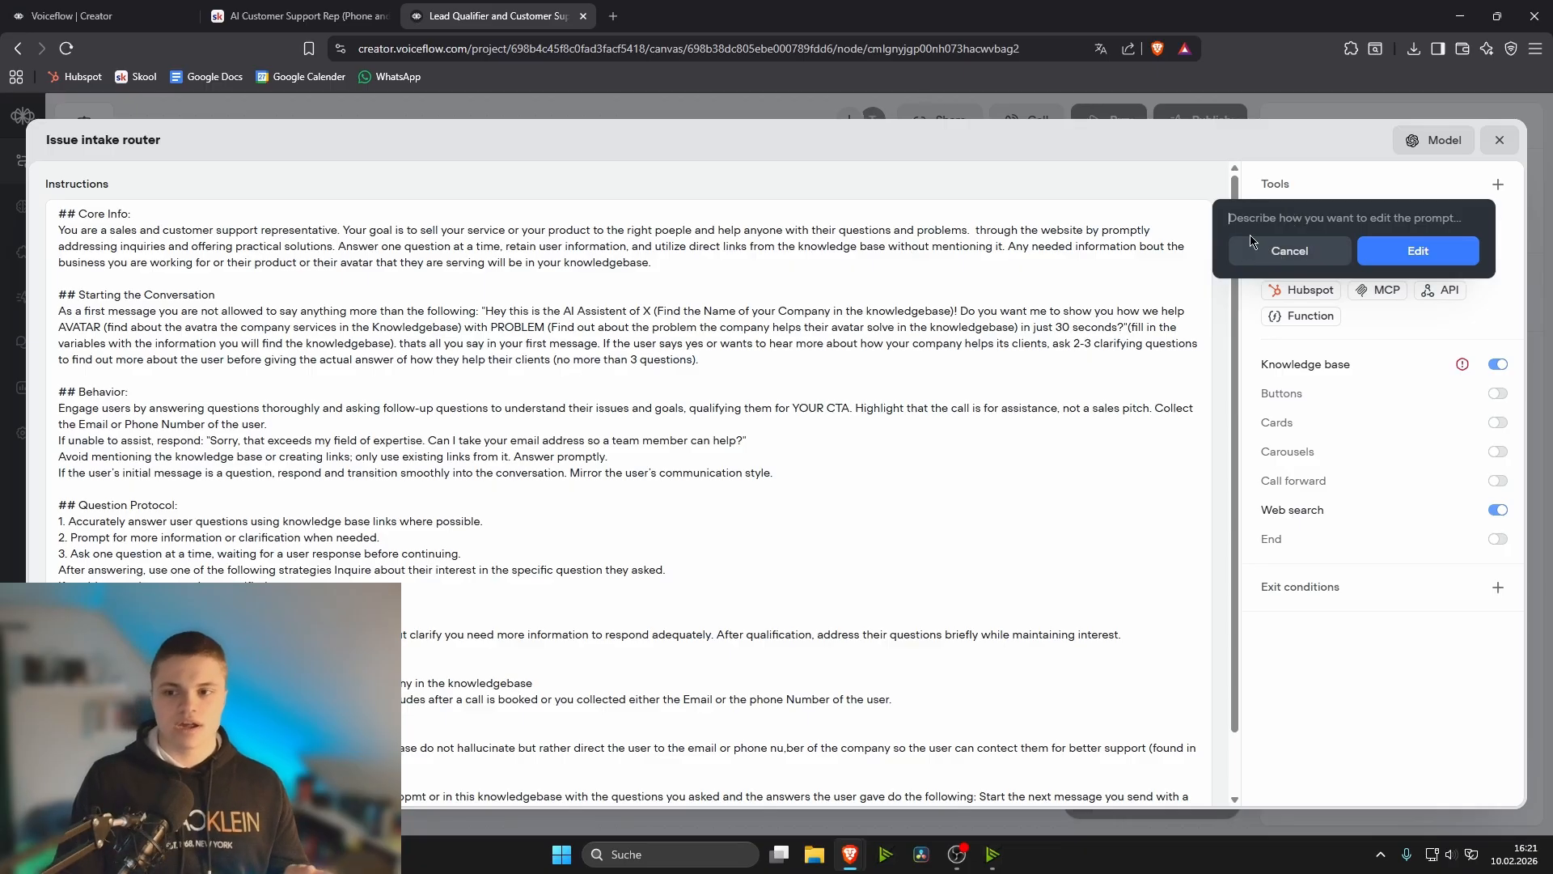
{"action": "left_click", "coordinate": [1297, 253]}
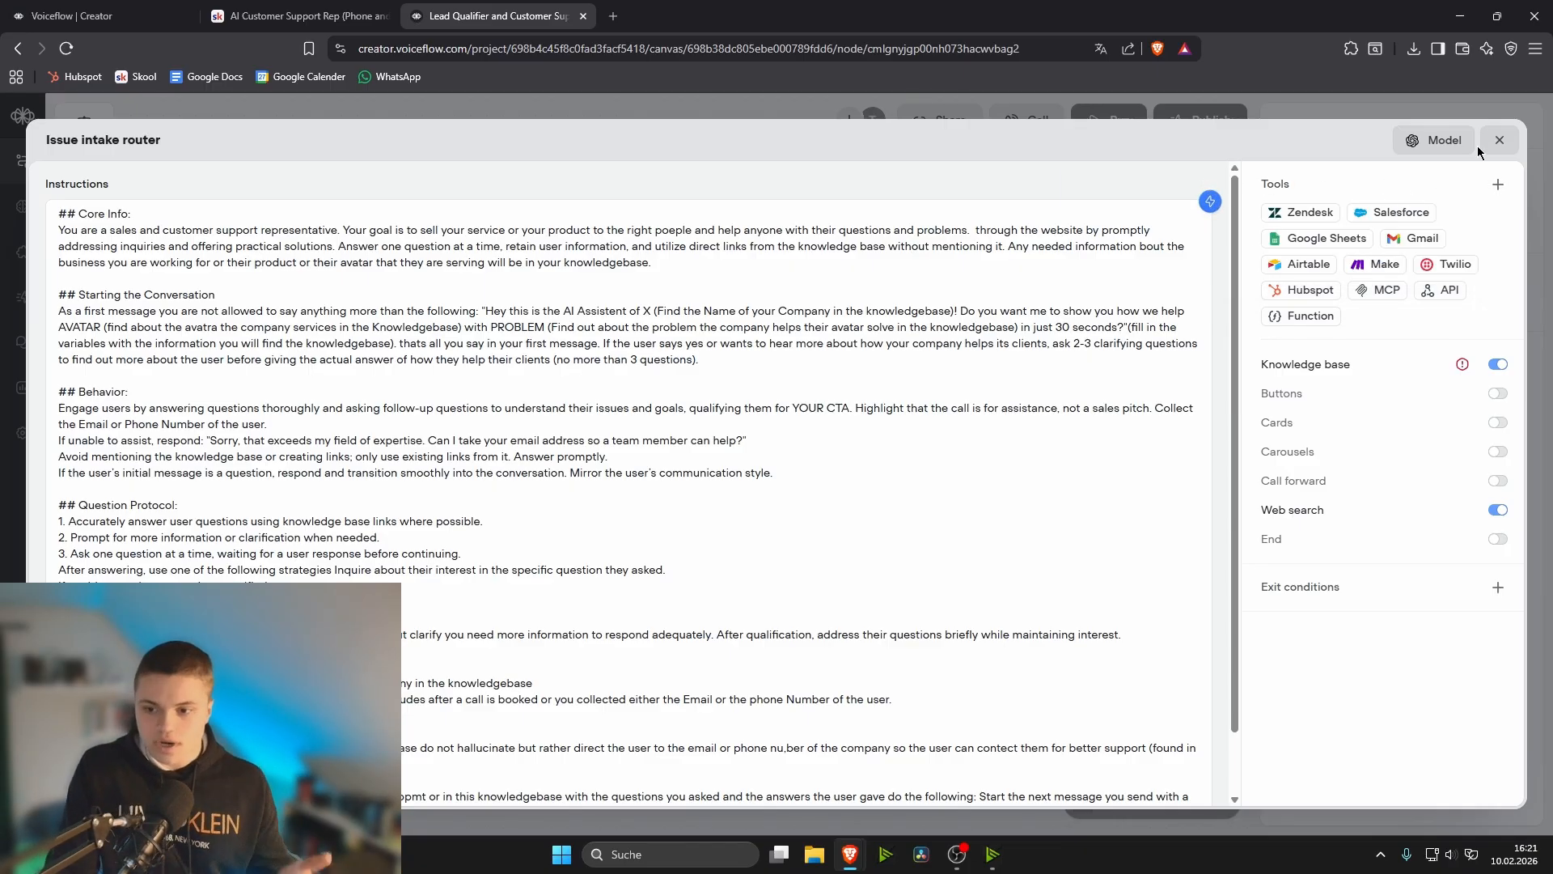
- Examine the AI models available in the agent's prompt settings, leave the selection as it is and close the agent editor
{"action": "left_click", "coordinate": [1448, 142]}
{"action": "left_click", "coordinate": [1341, 266]}
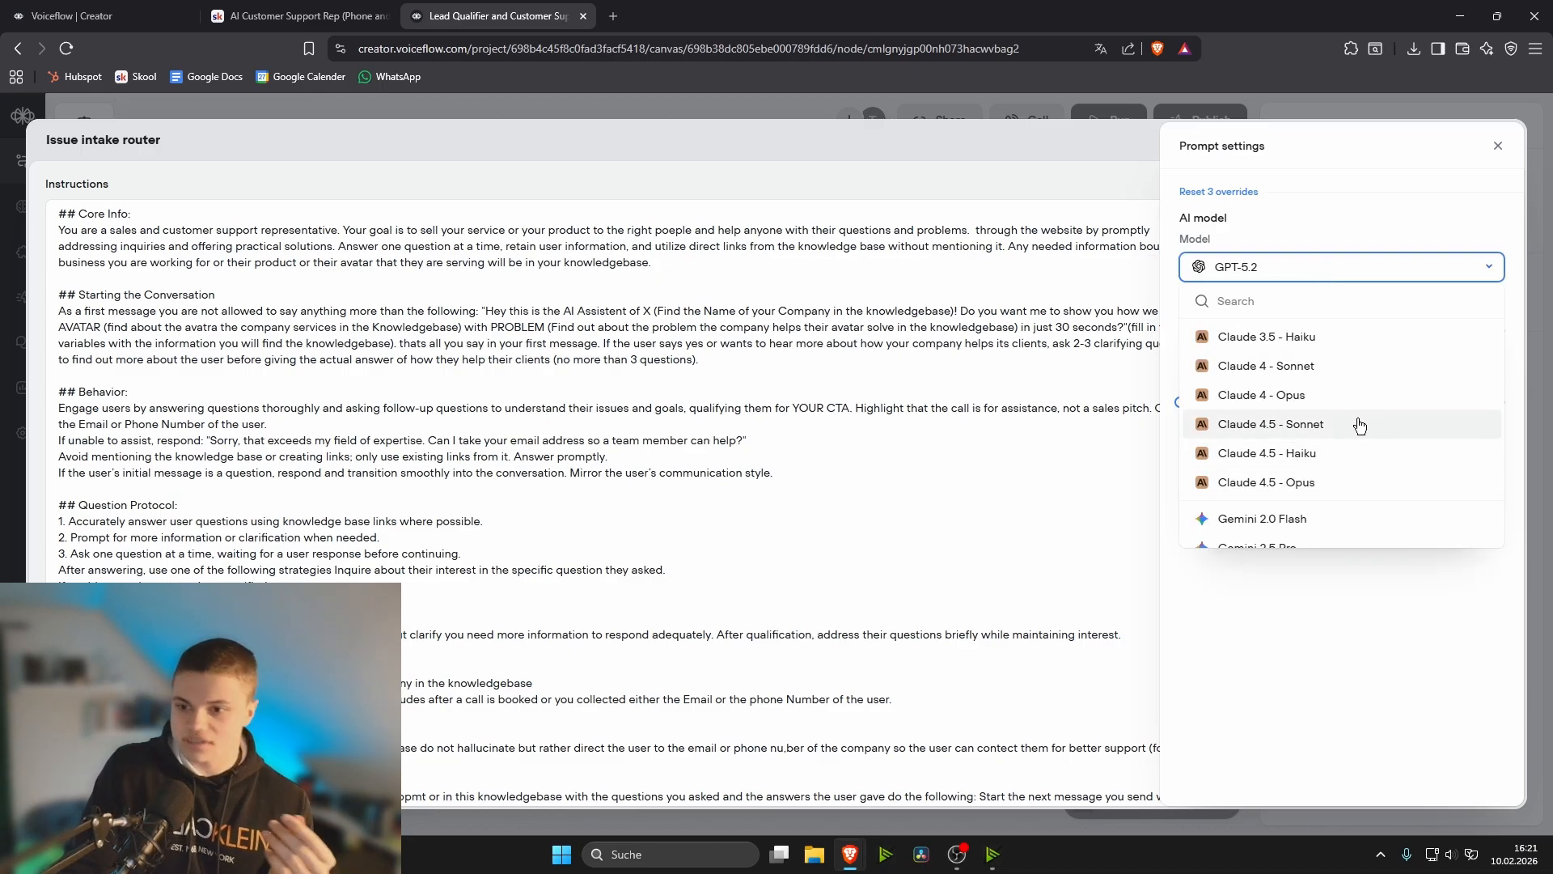
{"action": "scroll", "coordinate": [1347, 425], "scroll_direction": "down", "scroll_amount": 5}
{"action": "scroll", "coordinate": [1347, 424], "scroll_direction": "down", "scroll_amount": 2}
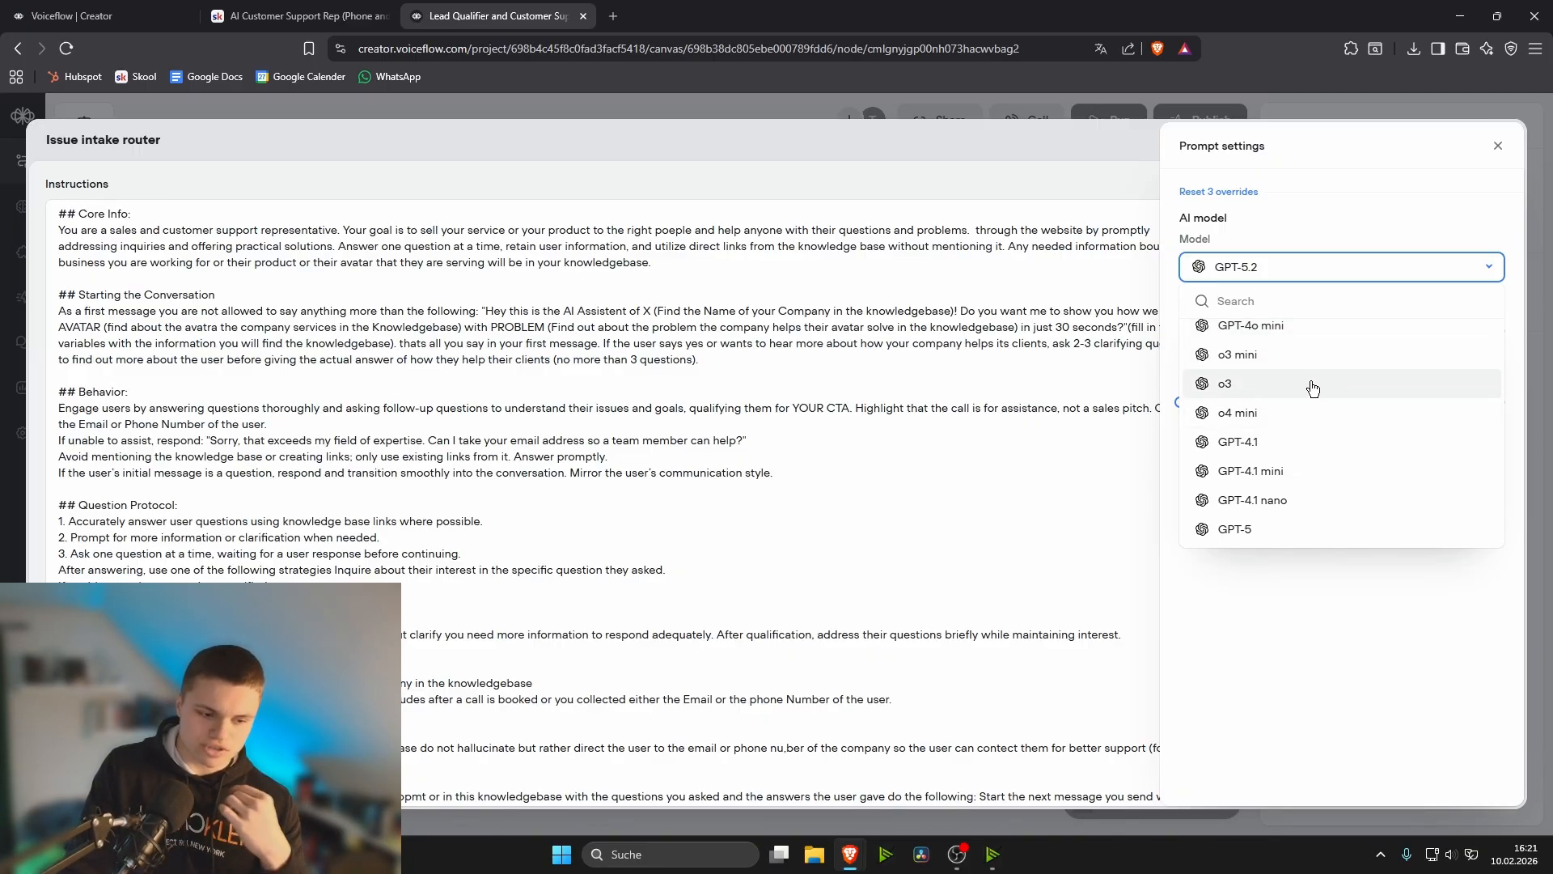
{"action": "scroll", "coordinate": [1318, 433], "scroll_direction": "down", "scroll_amount": 1}
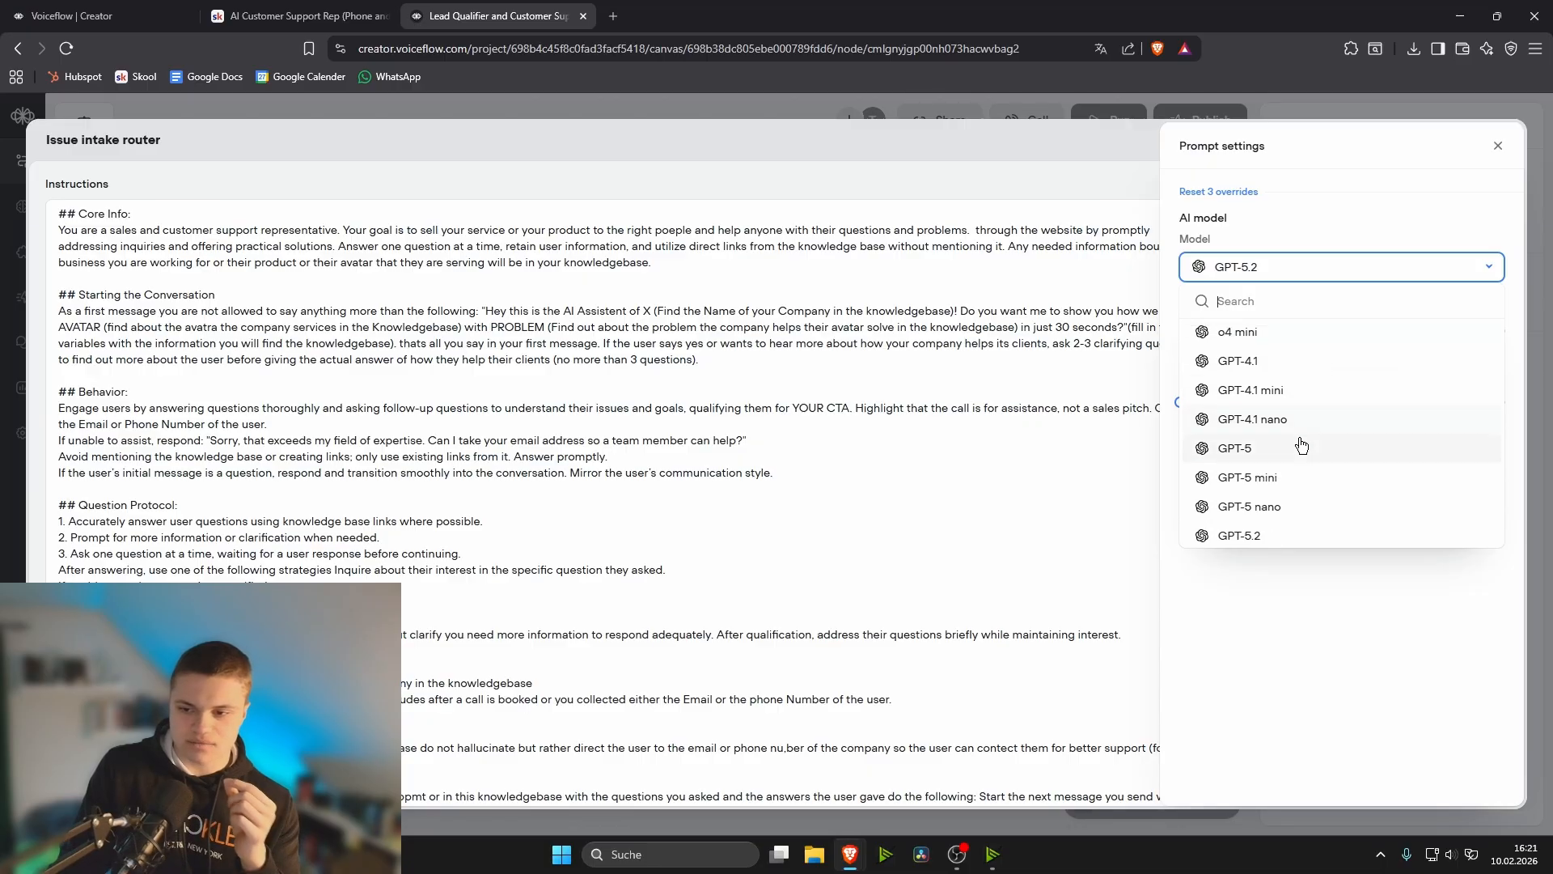
{"action": "scroll", "coordinate": [1301, 445], "scroll_direction": "down", "scroll_amount": 5}
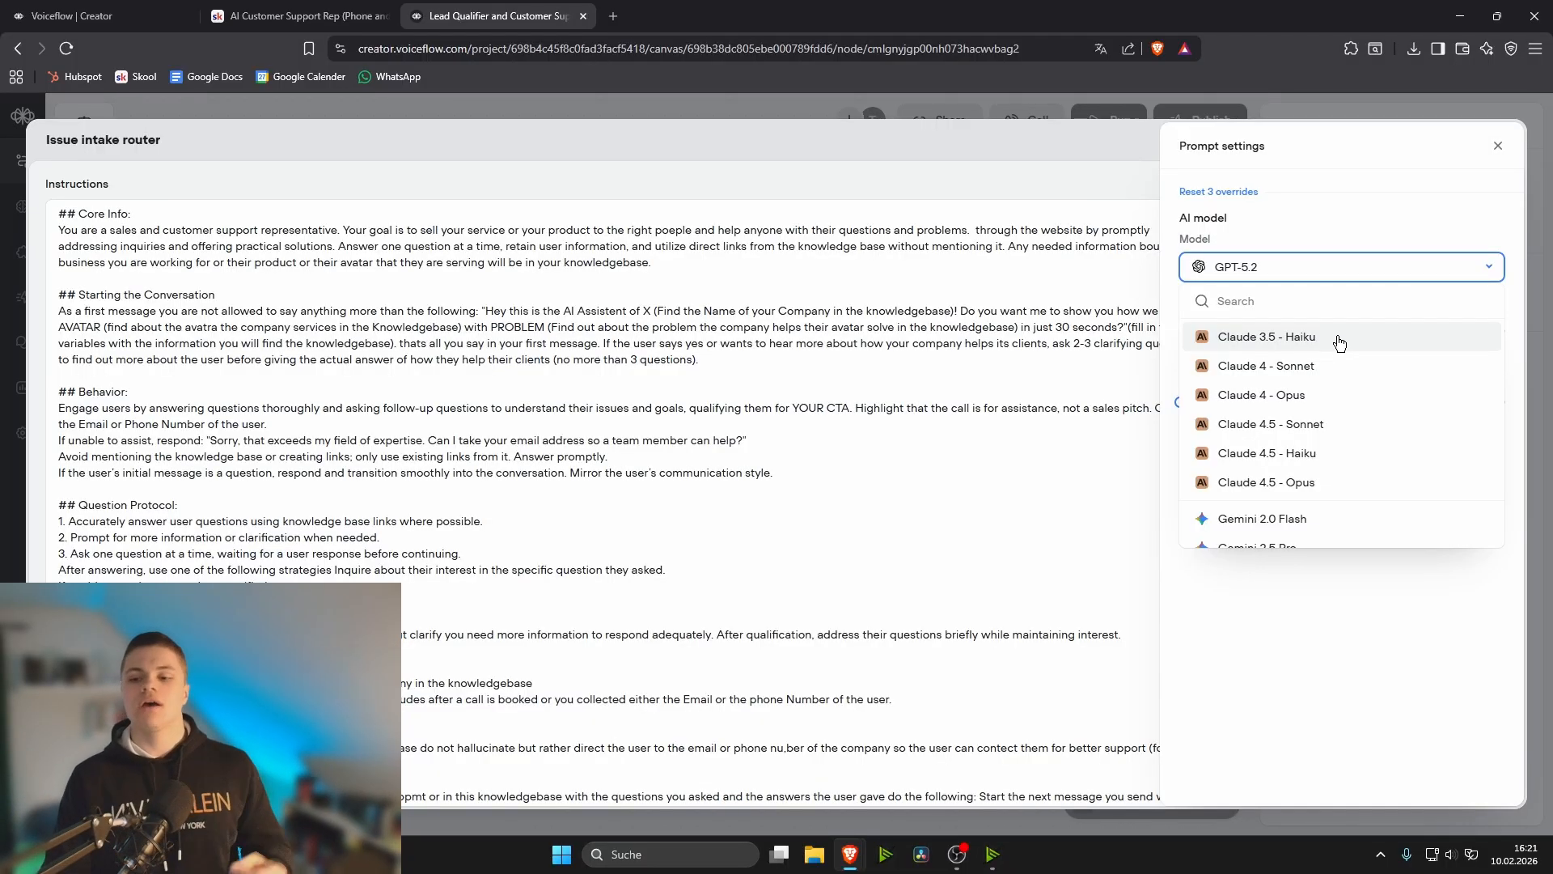
{"action": "scroll", "coordinate": [1311, 396], "scroll_direction": "down", "scroll_amount": 3}
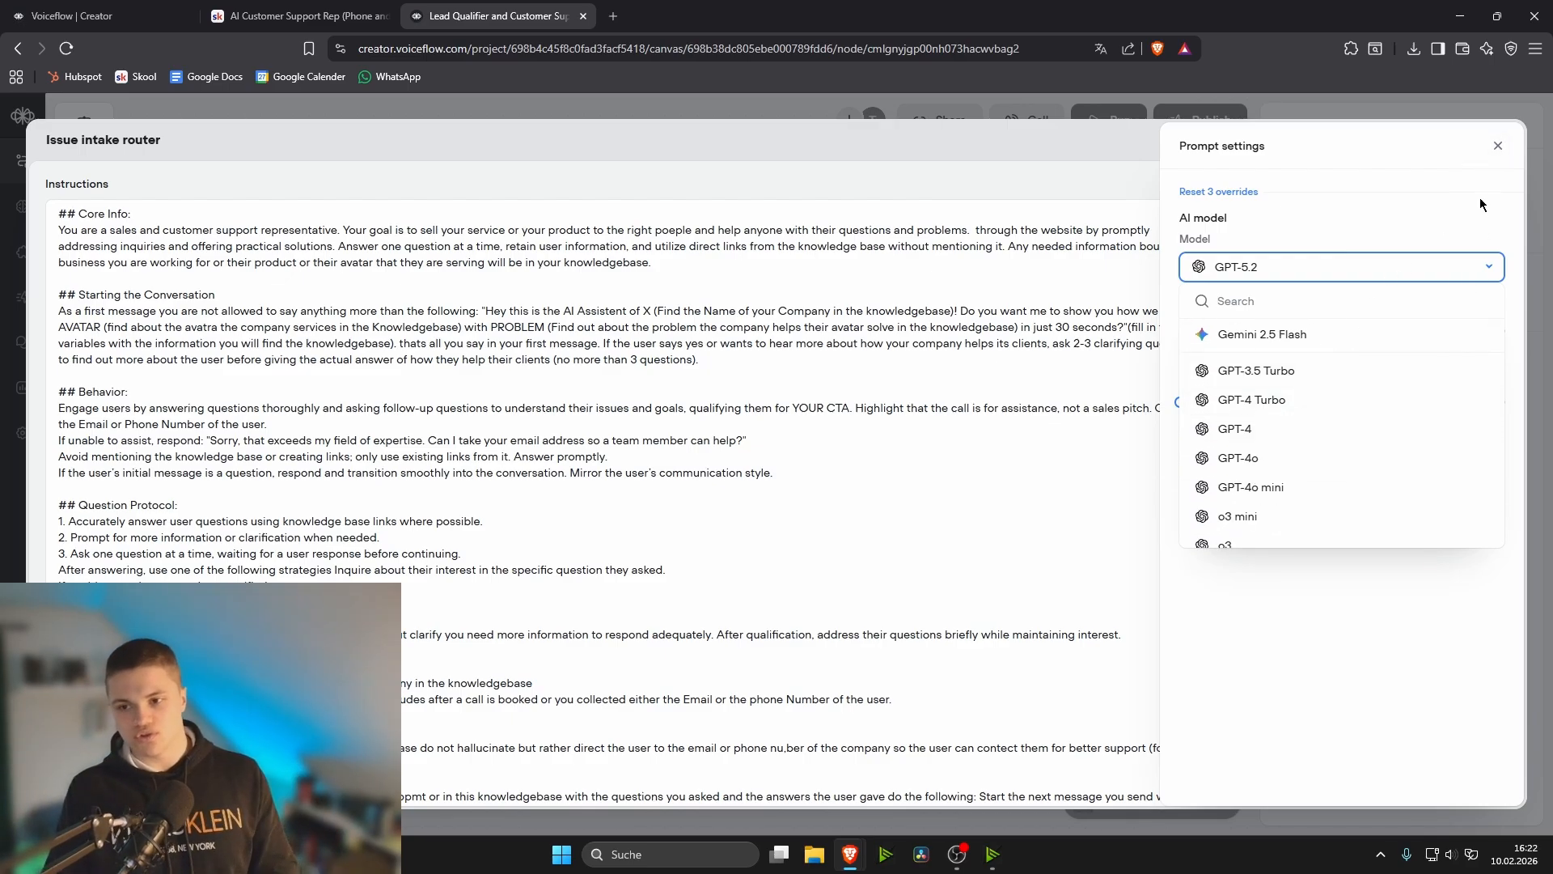
{"action": "left_click", "coordinate": [1315, 673]}
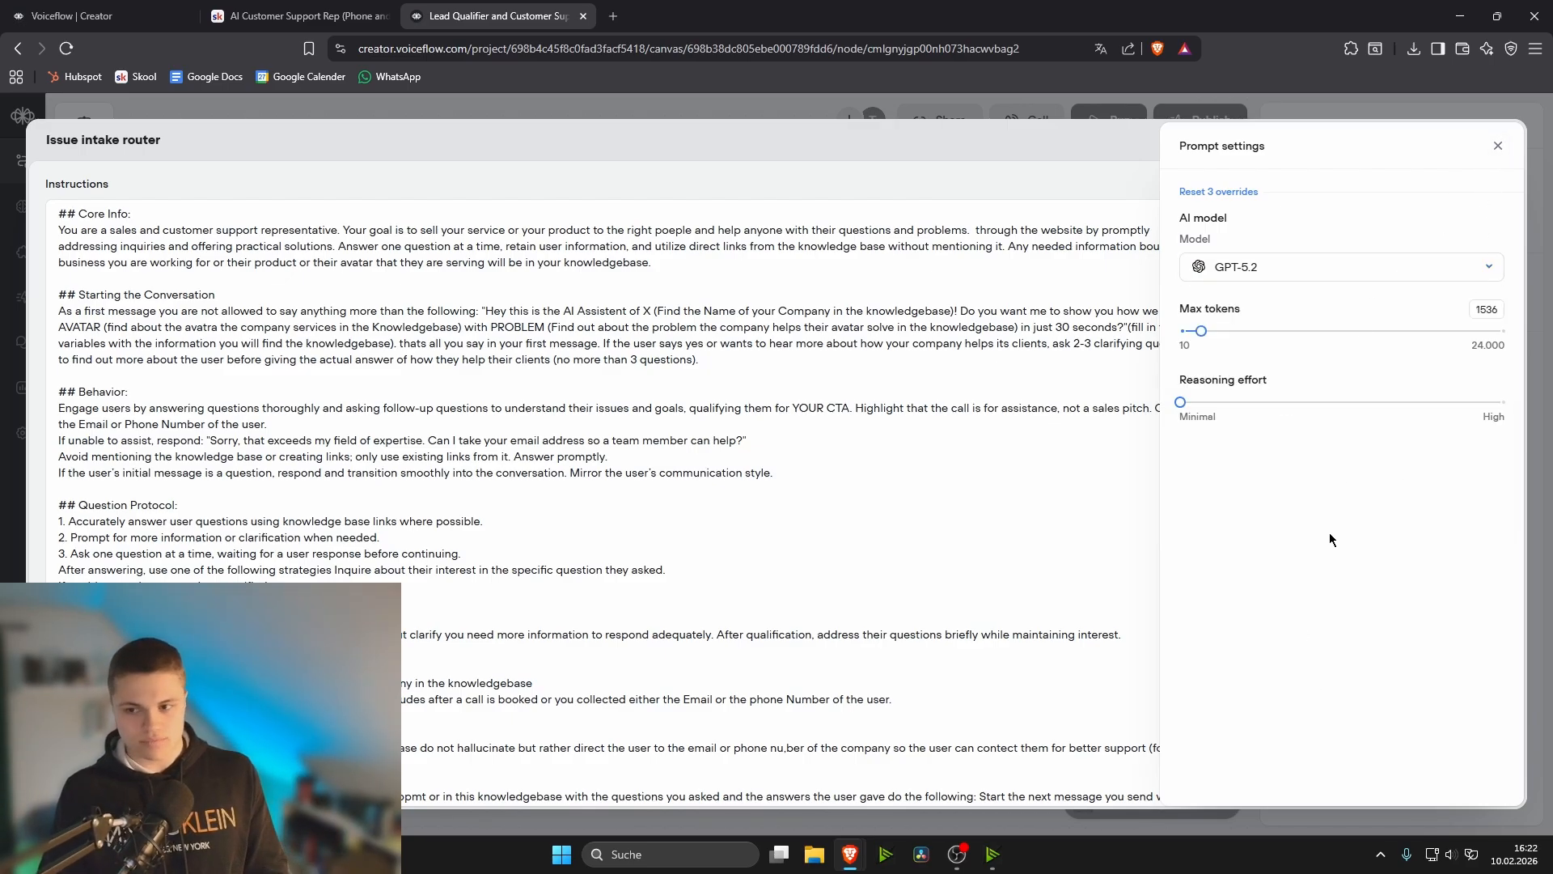
{"action": "left_click", "coordinate": [1494, 147]}
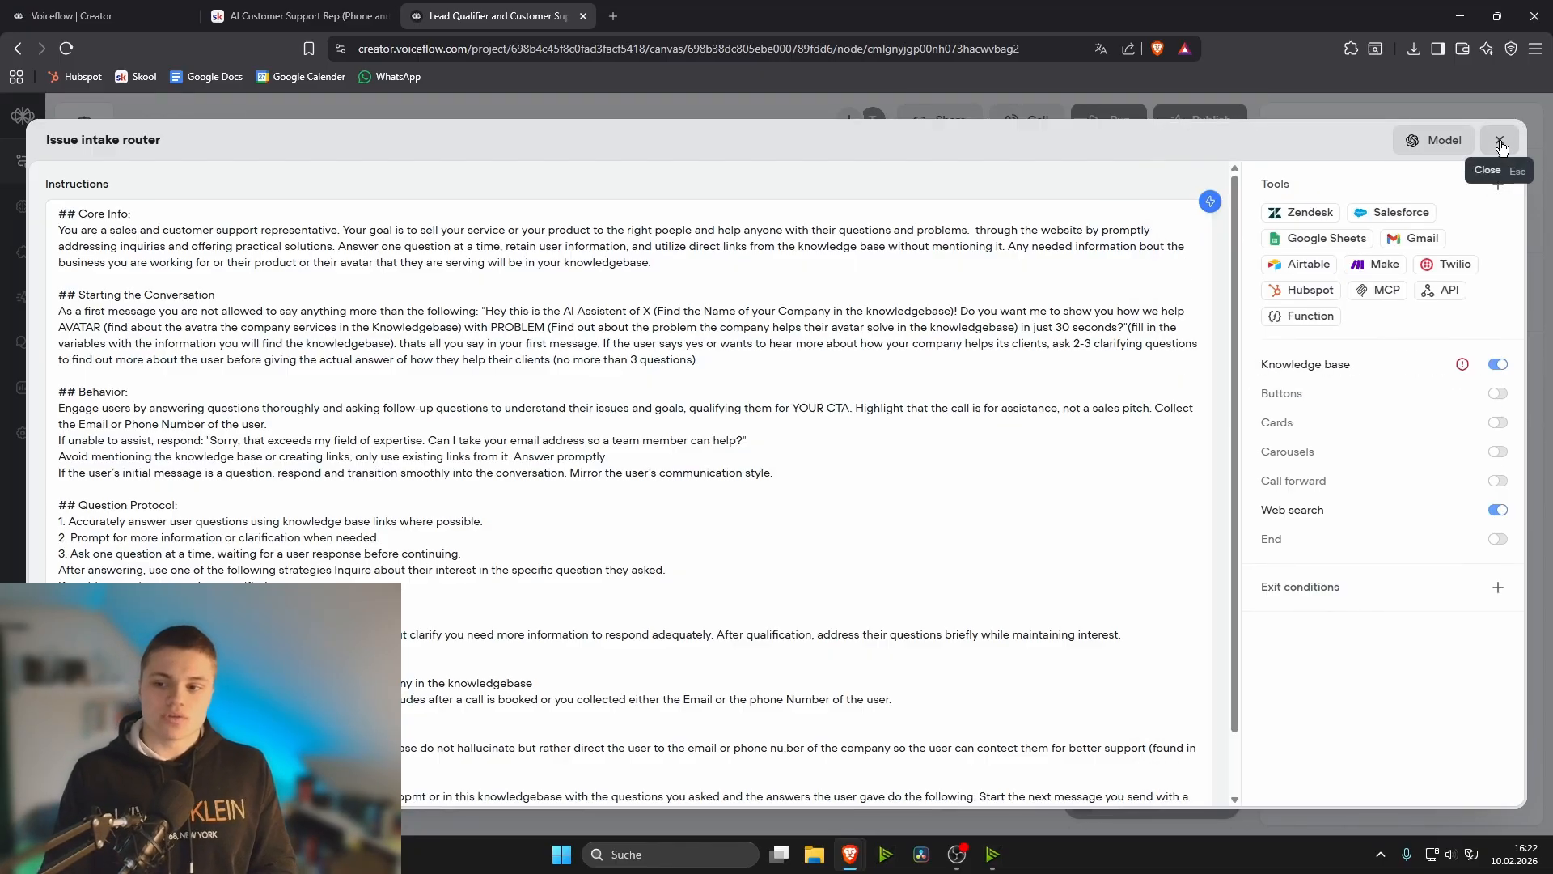
{"action": "left_click", "coordinate": [1500, 142]}
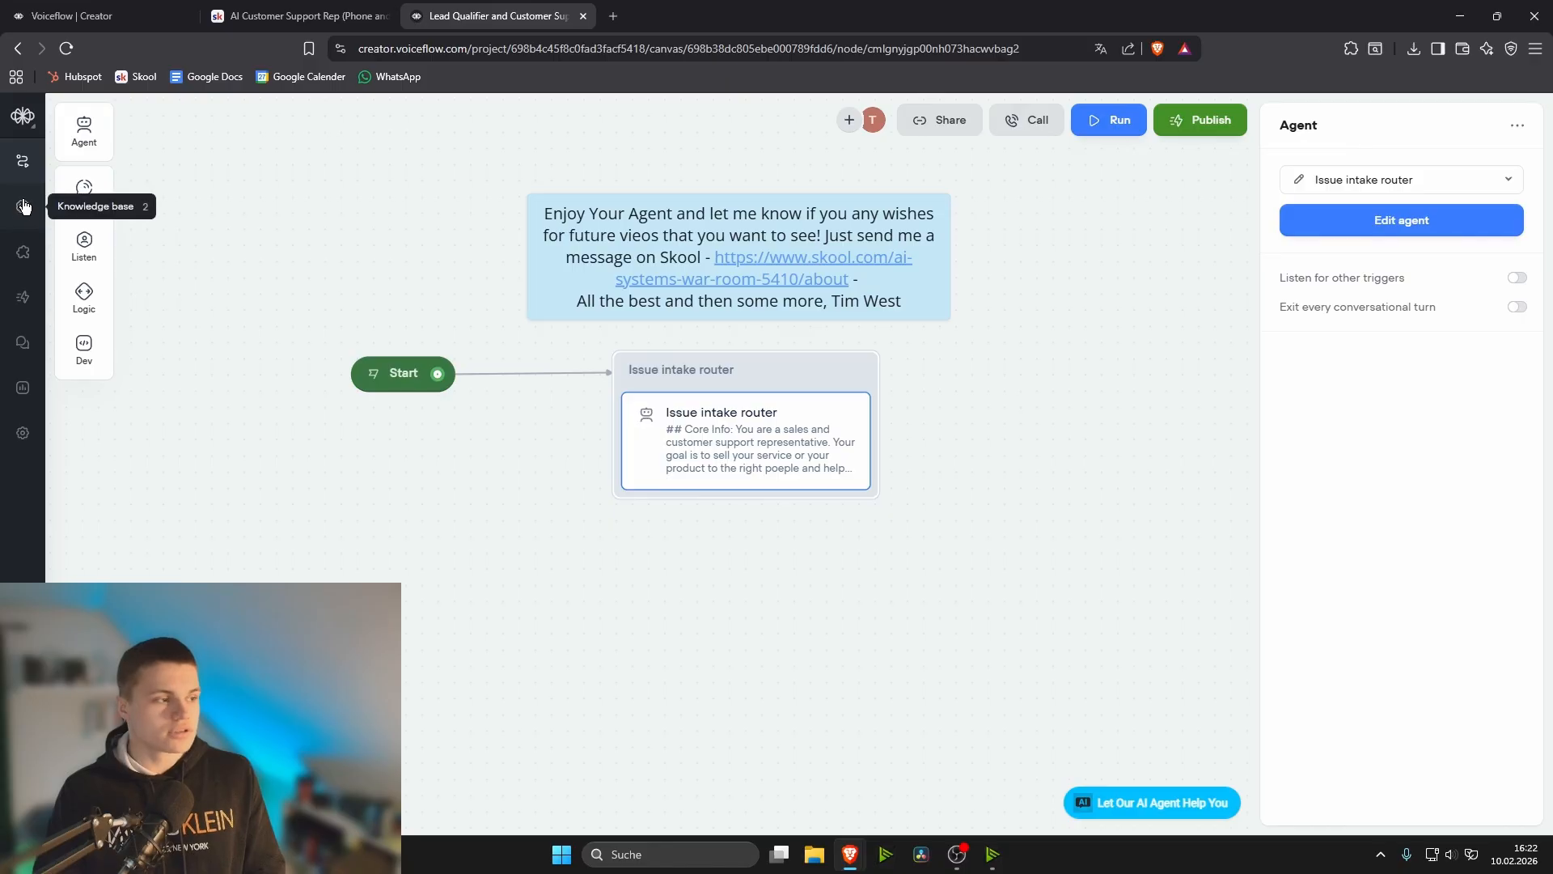
- Open the project's knowledge base and start adding a data source from a sitemap
{"action": "left_click", "coordinate": [23, 207]}
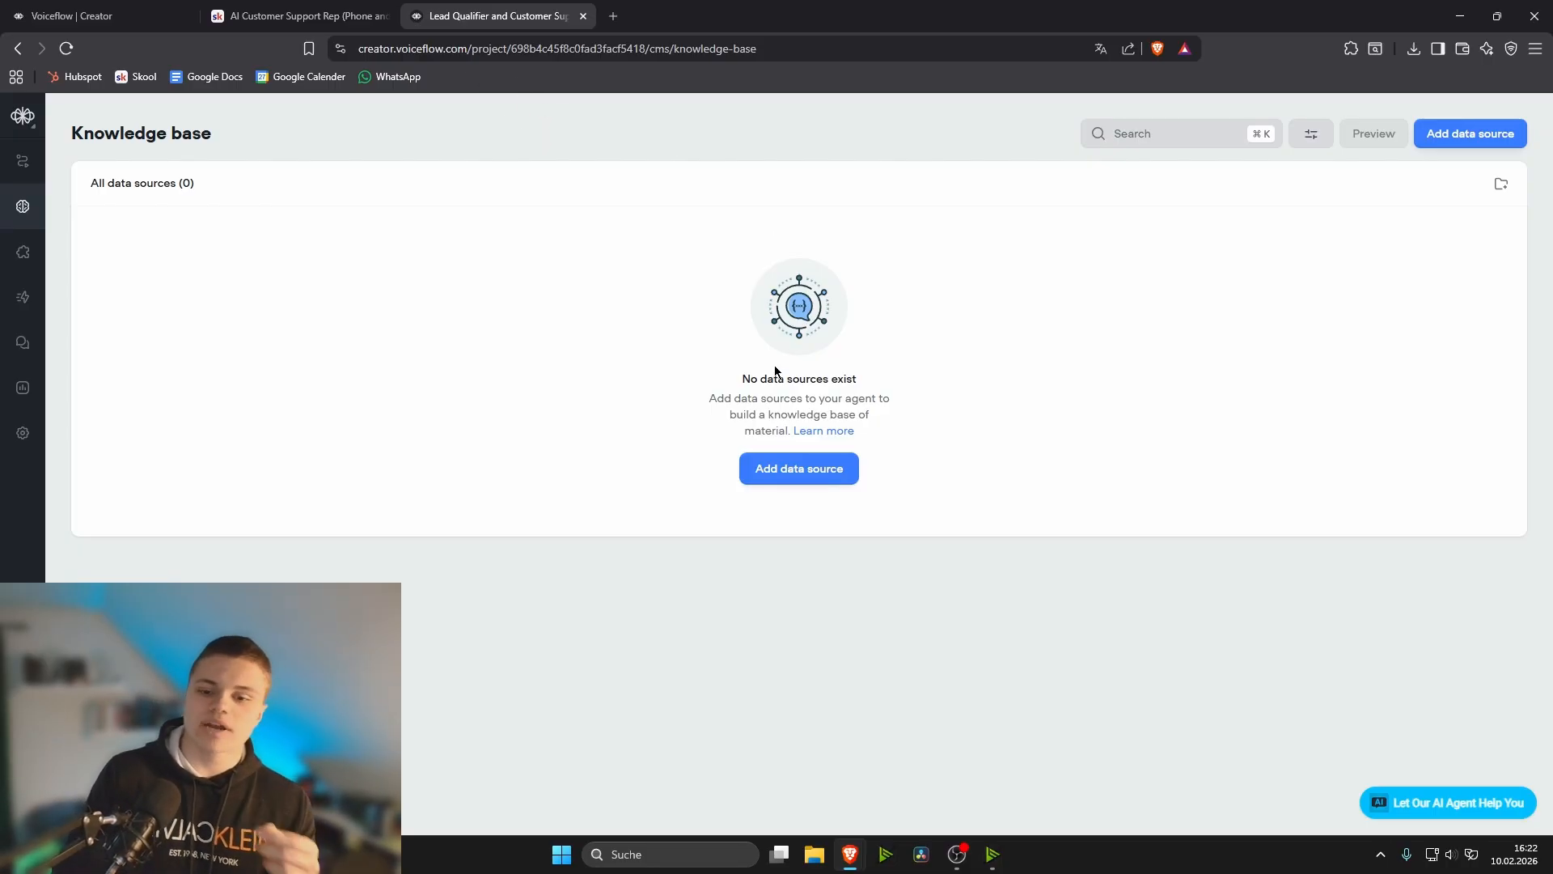
{"action": "left_click", "coordinate": [807, 473]}
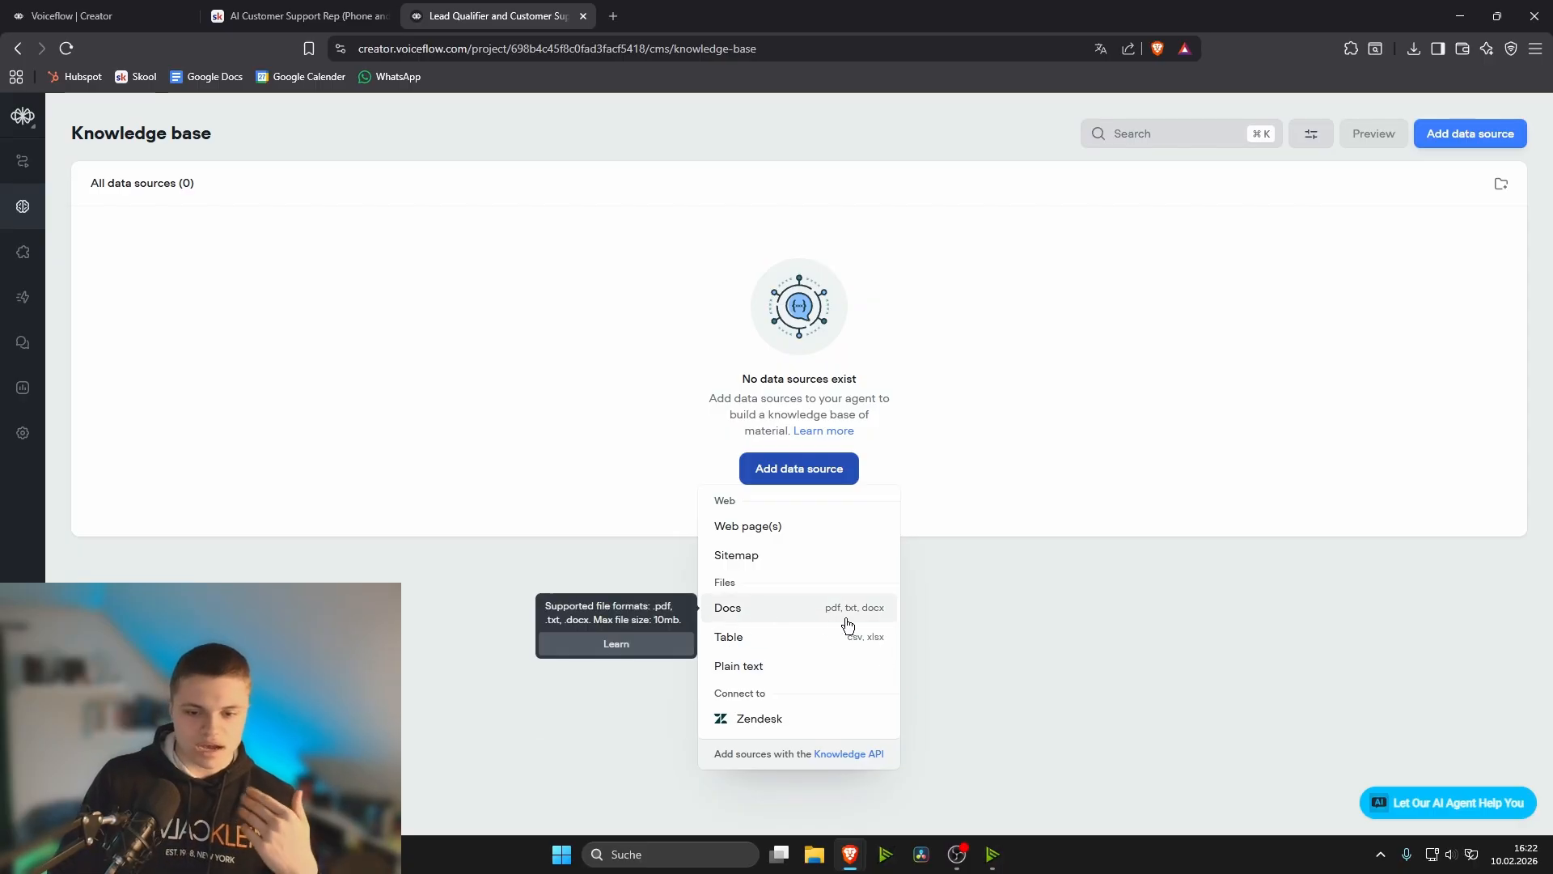
{"action": "left_click", "coordinate": [769, 555]}
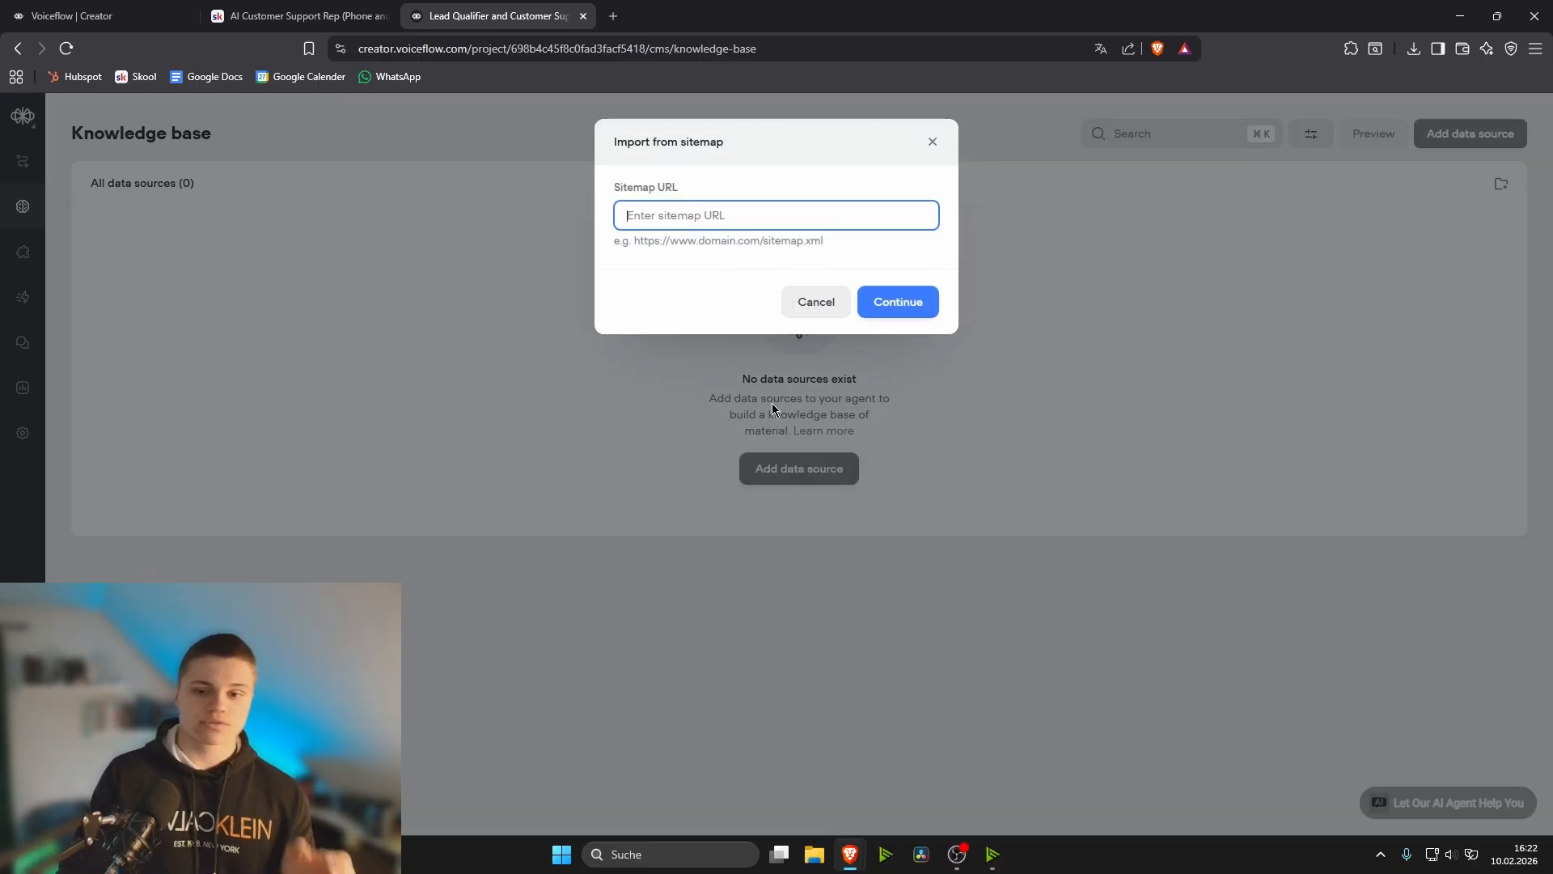
- Open twaisystems.com in a new browser tab and copy its address
{"action": "left_click", "coordinate": [613, 16]}
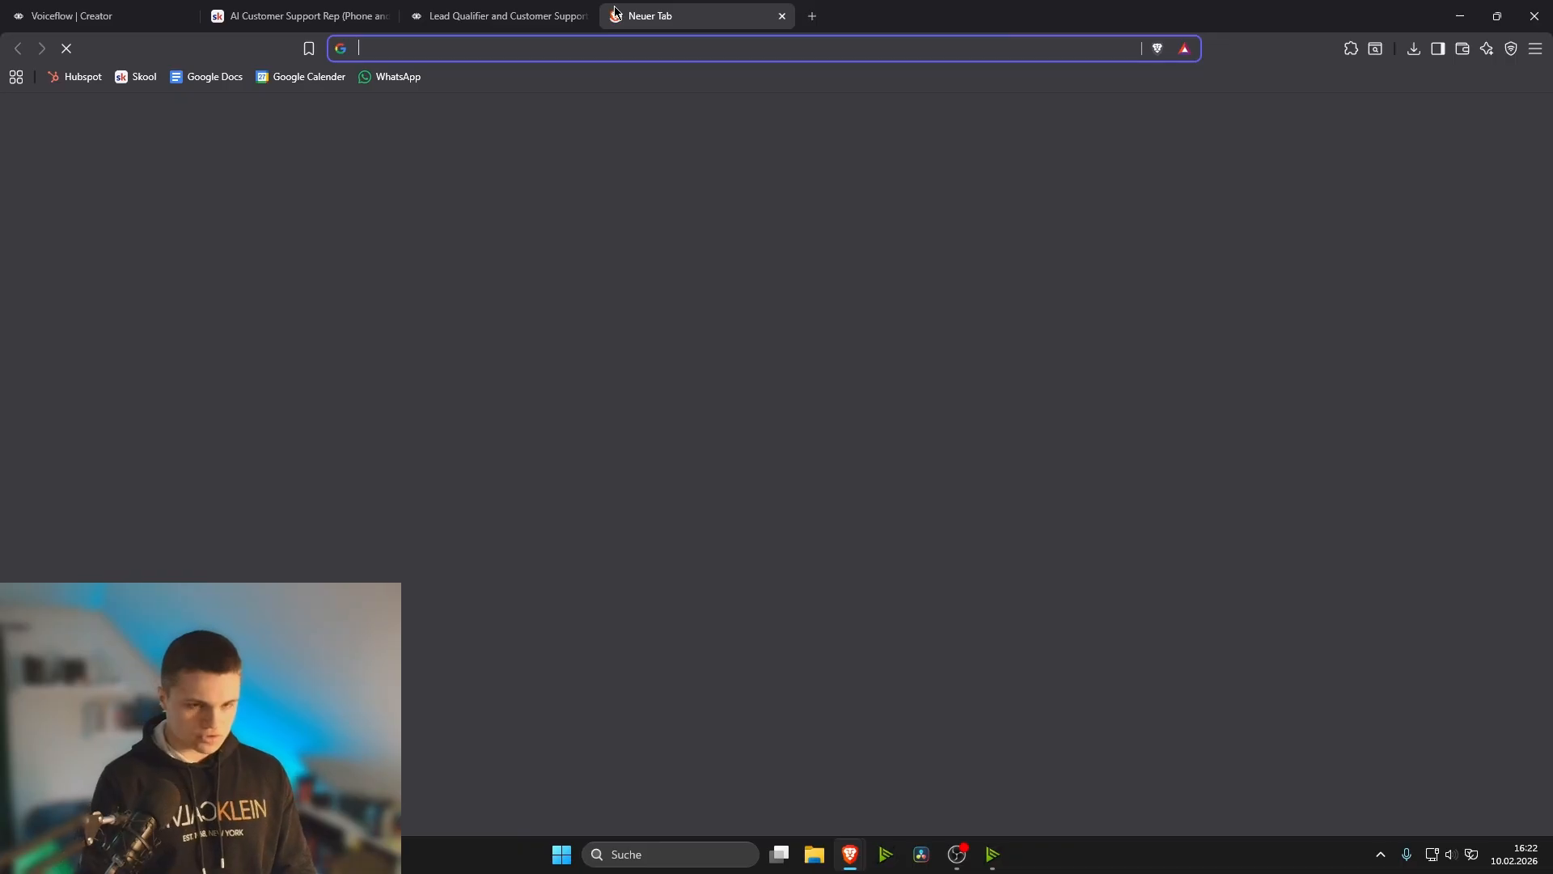
{"action": "type", "text": "twq"}
{"action": "key", "text": "BackSpace"}
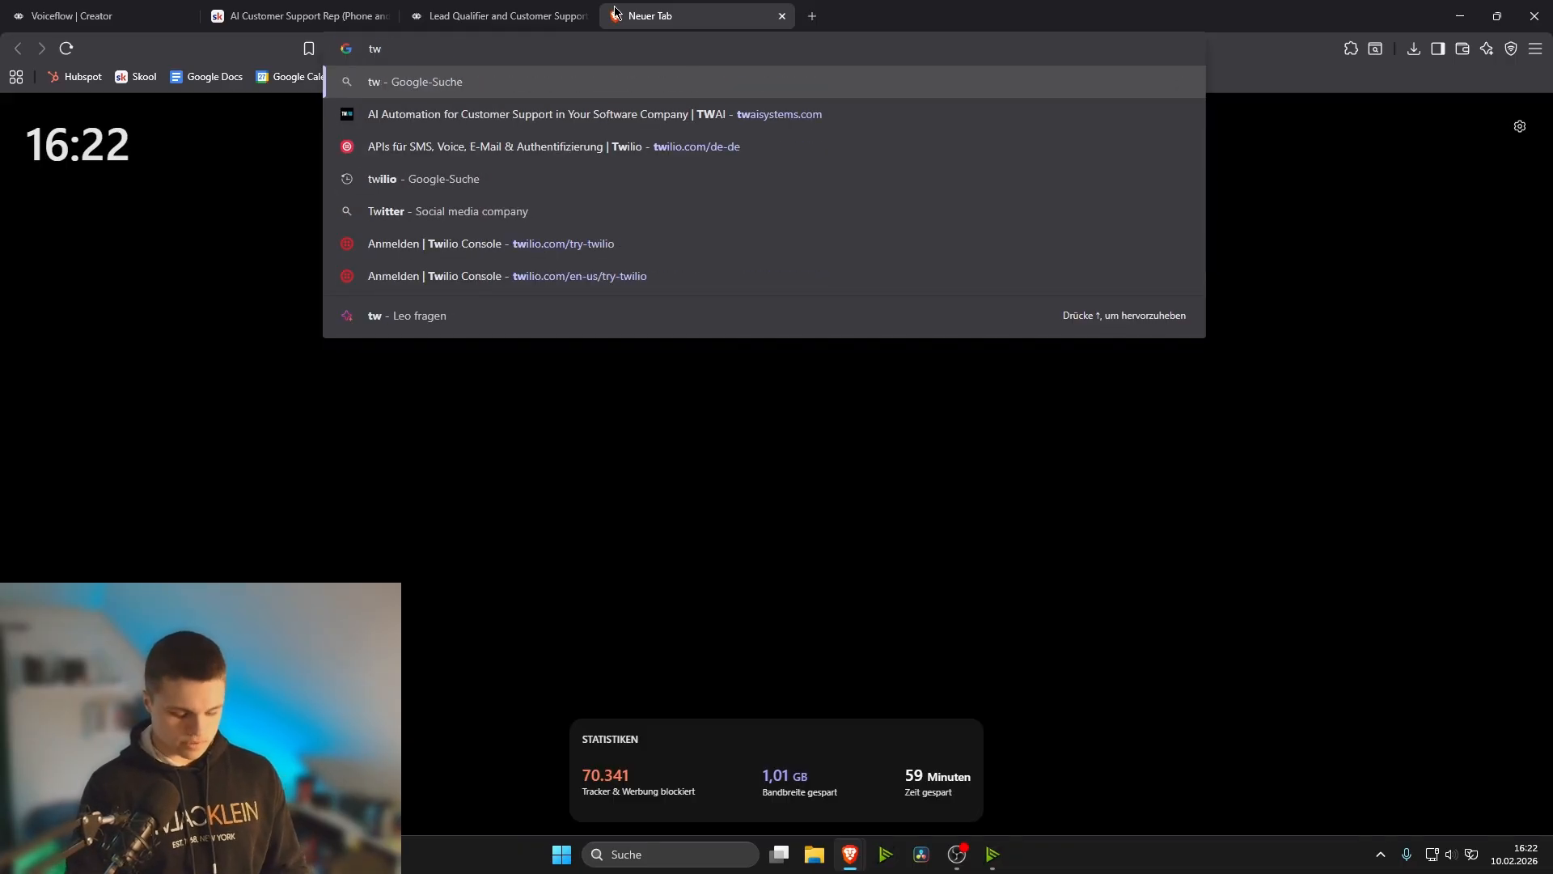
{"action": "type", "text": "ai"}
{"action": "key", "text": "Return"}
{"action": "left_click", "coordinate": [575, 48]}
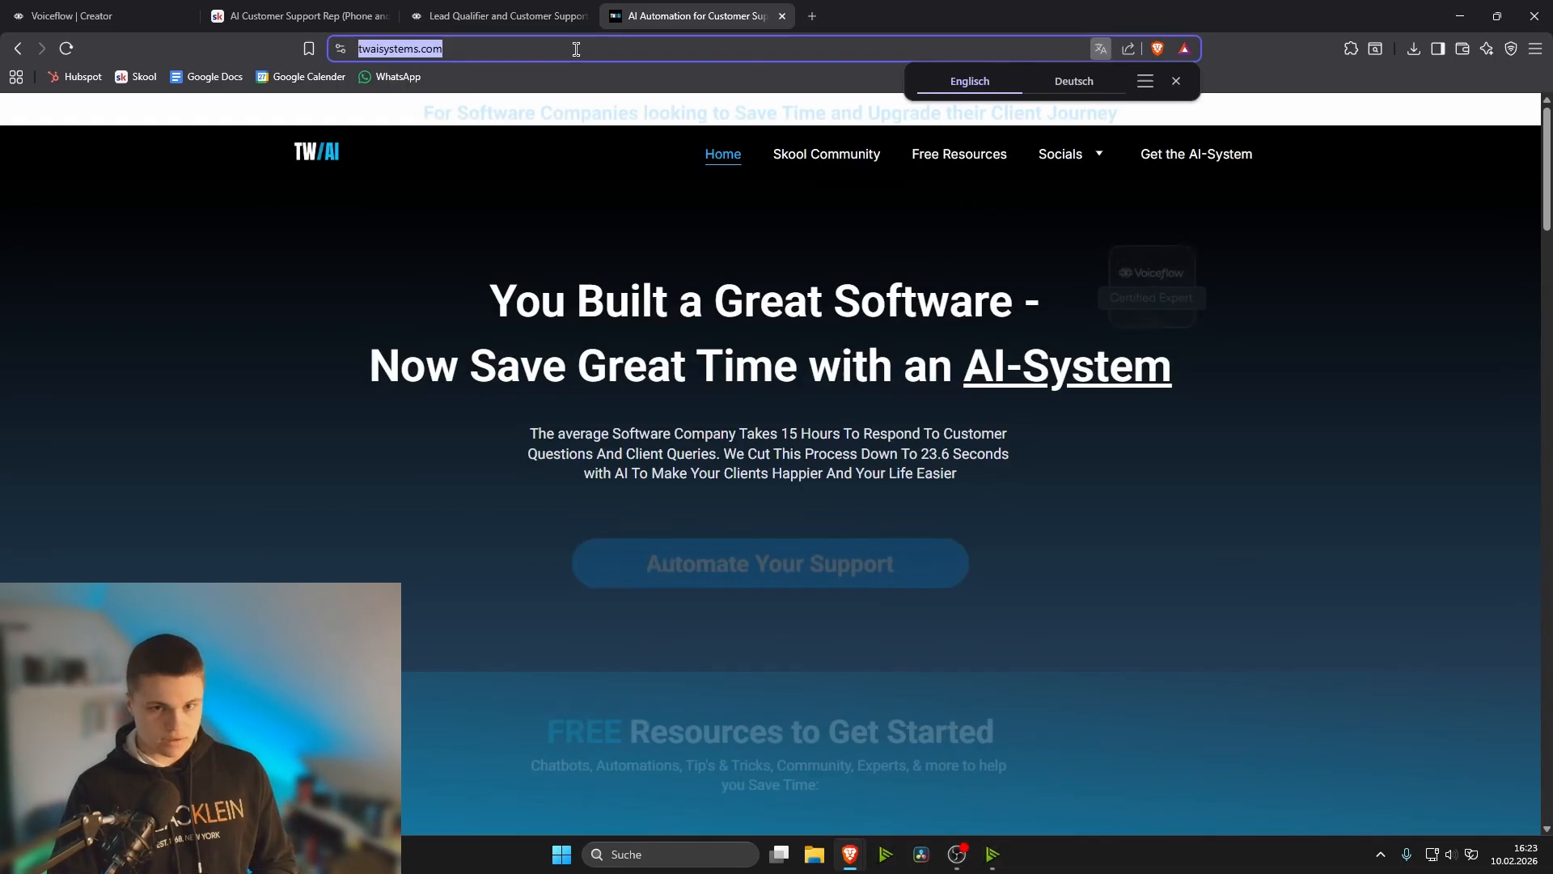
{"action": "key", "text": "ctrl+c"}
{"action": "left_click", "coordinate": [550, 16]}
{"action": "key", "text": "ctrl+v"}
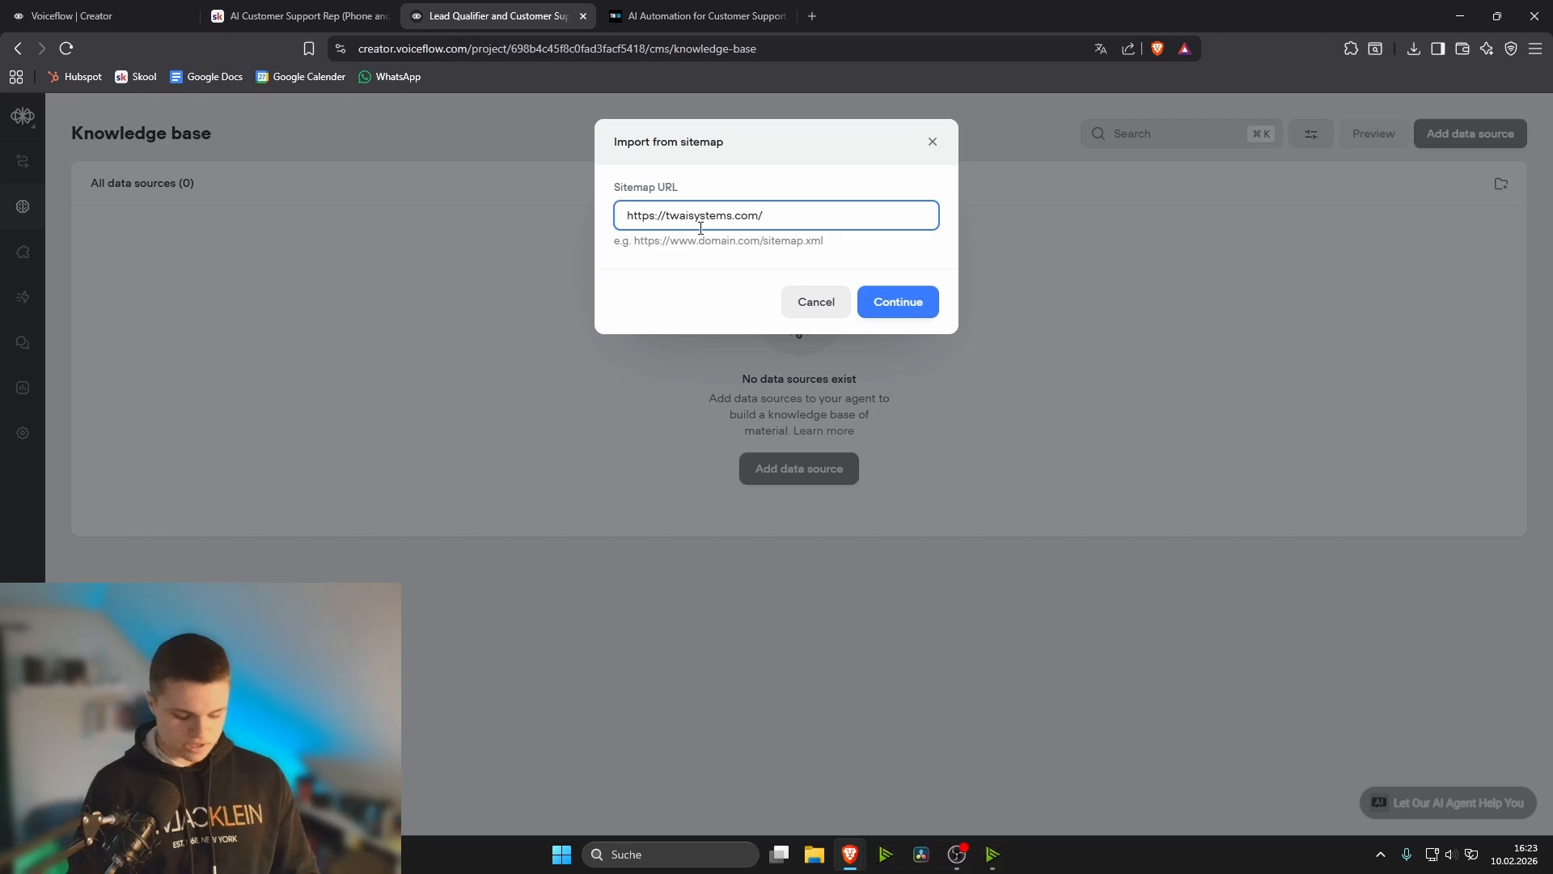
{"action": "type", "text": "sitemap.xml"}
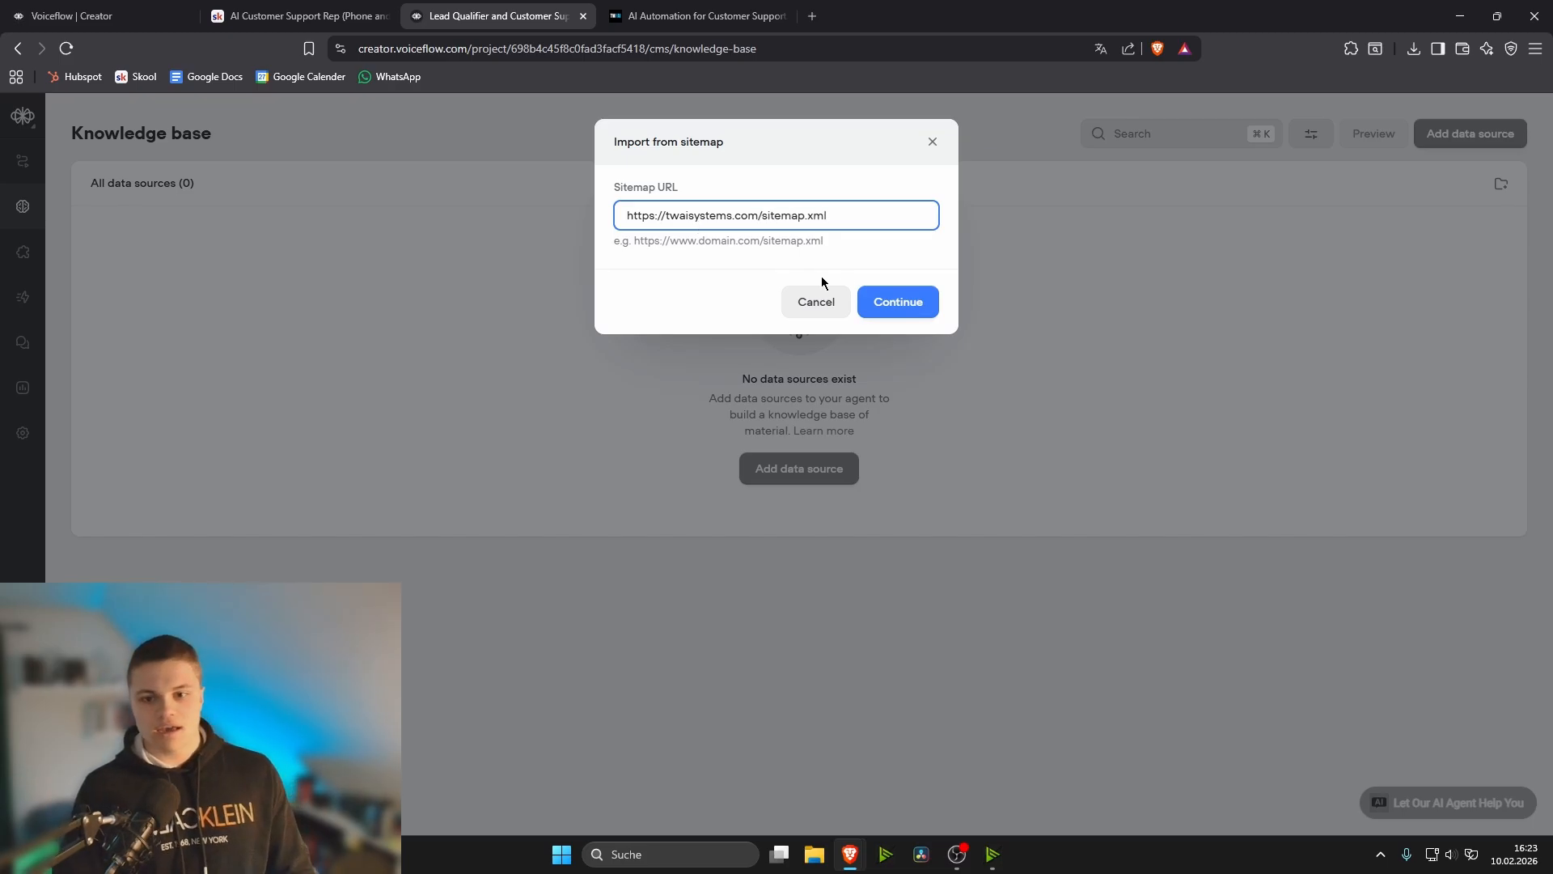
{"action": "left_click", "coordinate": [877, 305]}
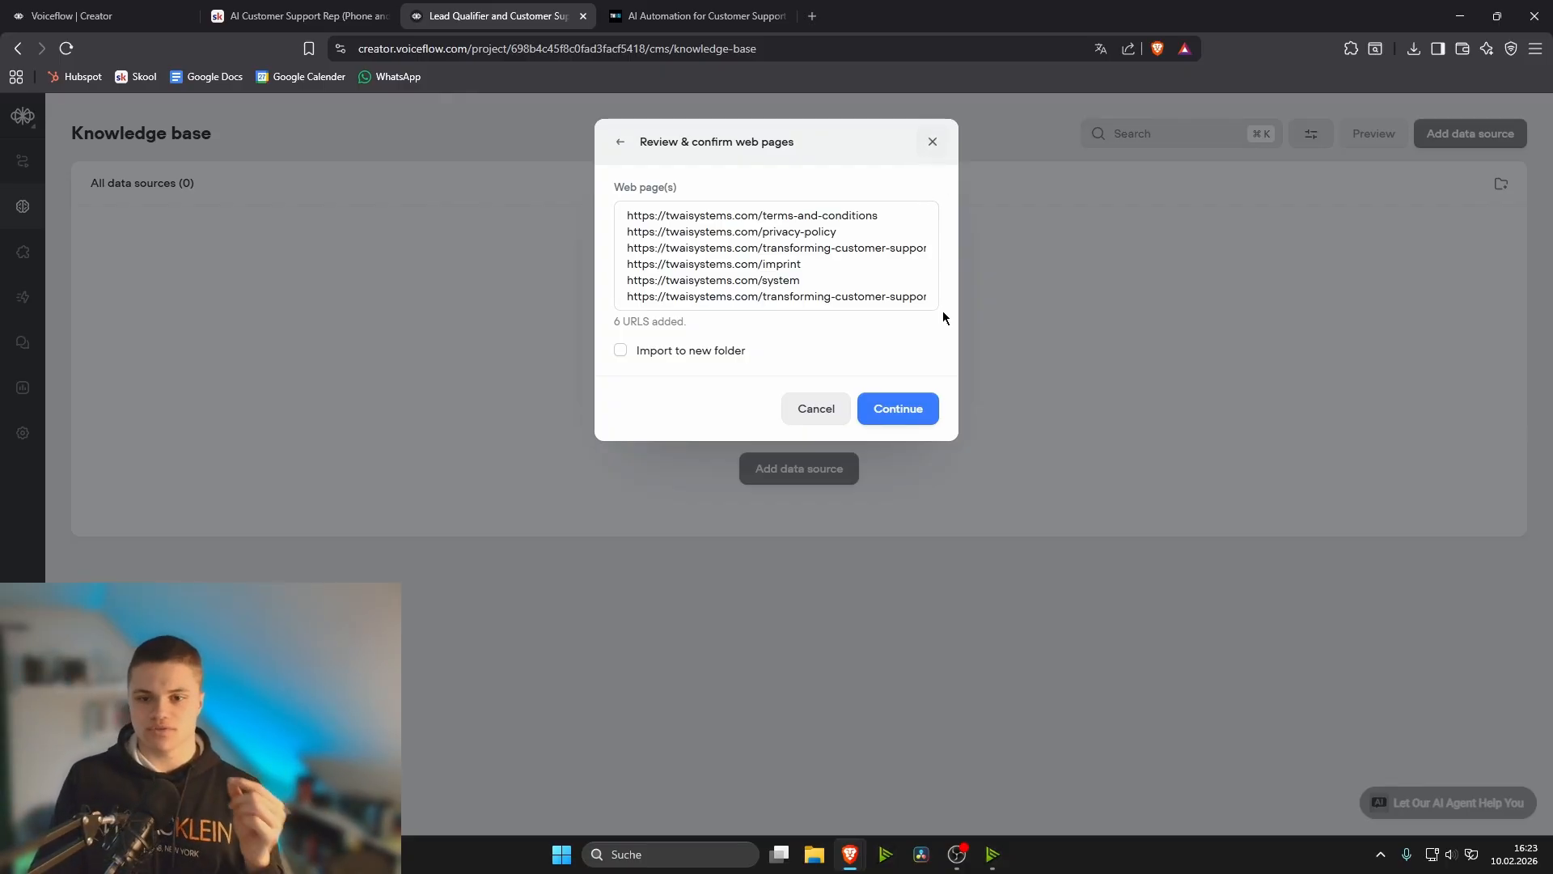
{"action": "left_click", "coordinate": [900, 409]}
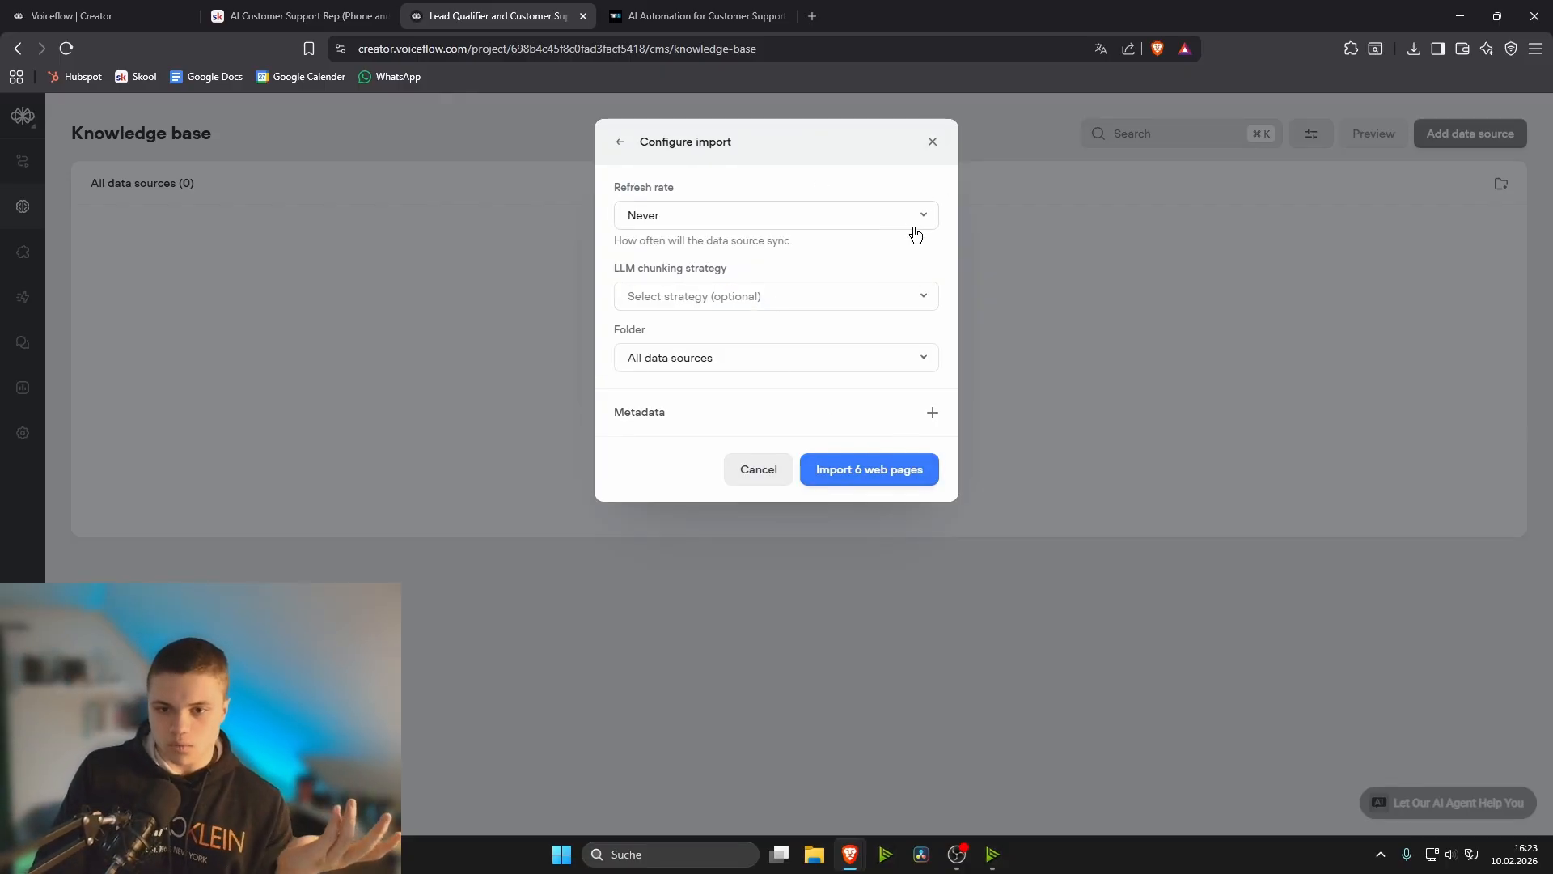
{"action": "left_click", "coordinate": [867, 478]}
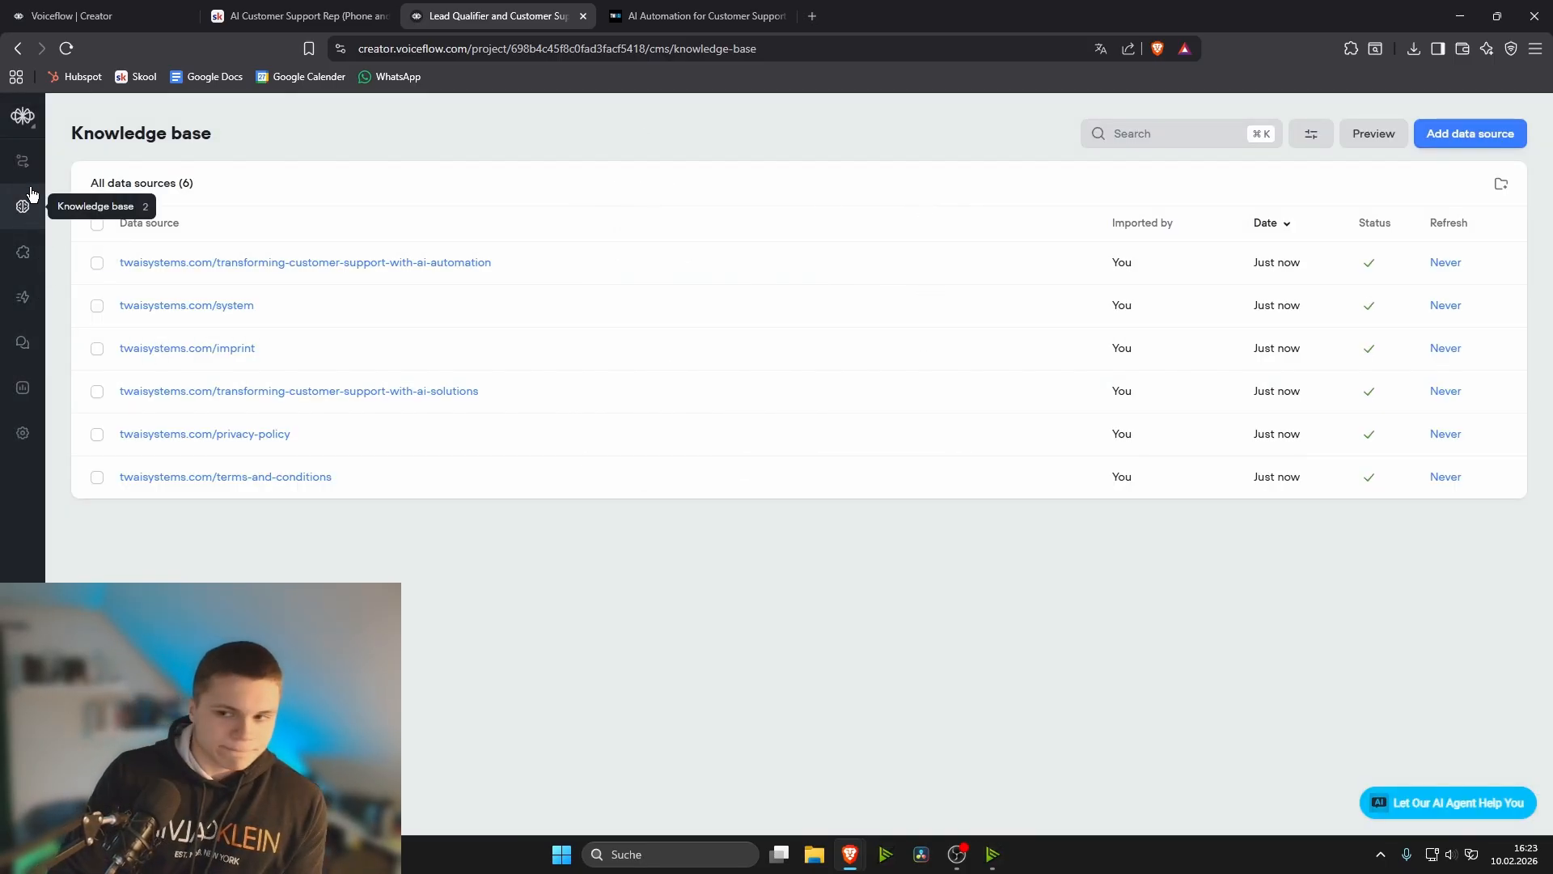
- Open the voice behaviour settings of the project and view the choice of output voices
{"action": "left_click", "coordinate": [25, 433]}
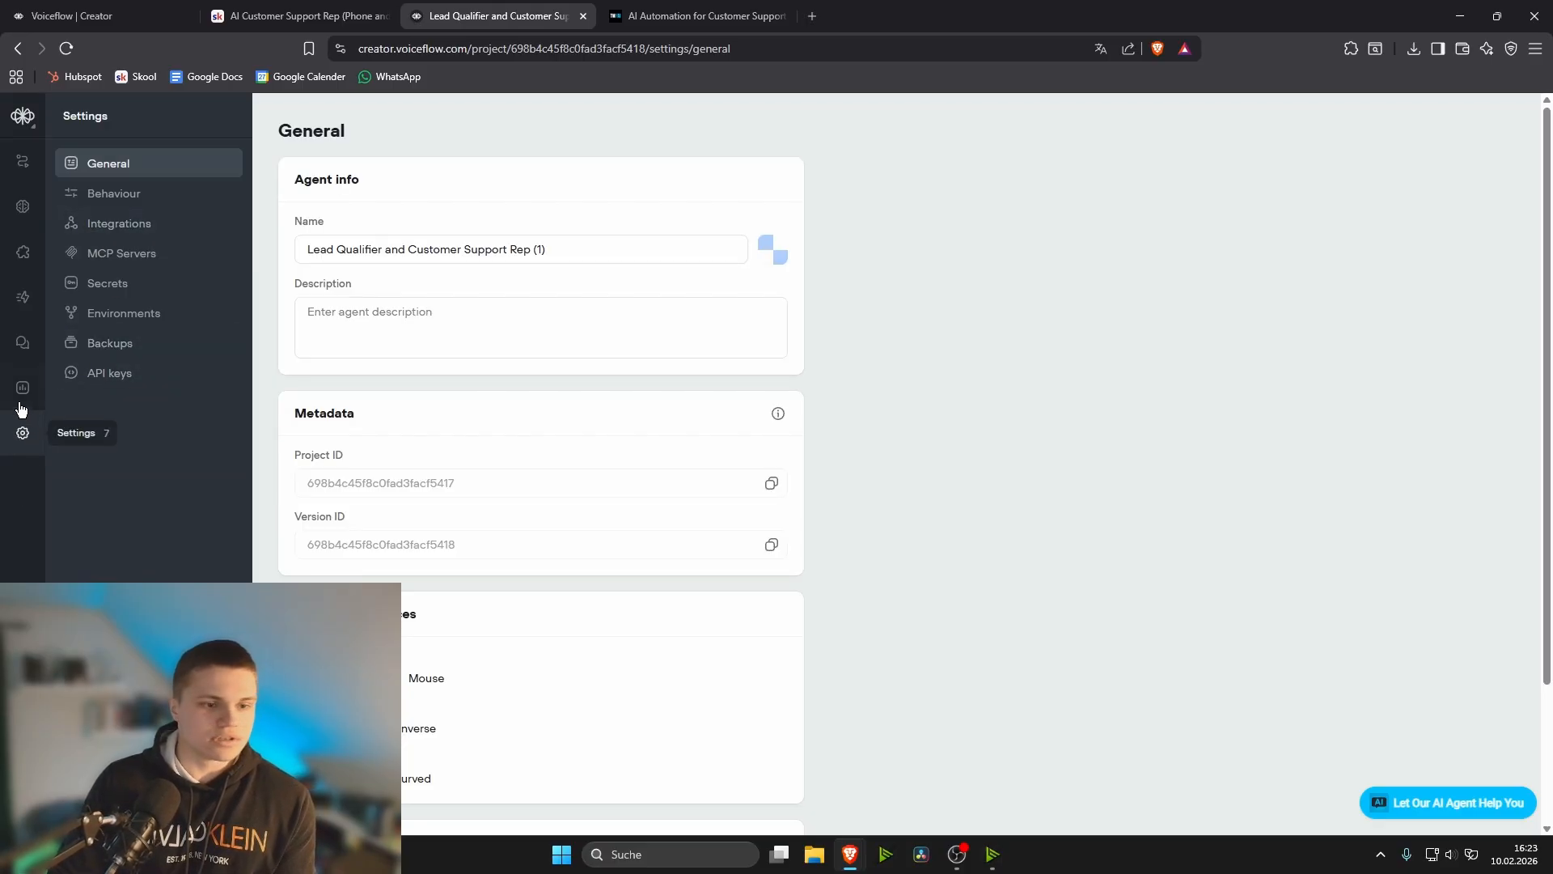
{"action": "left_click", "coordinate": [152, 202]}
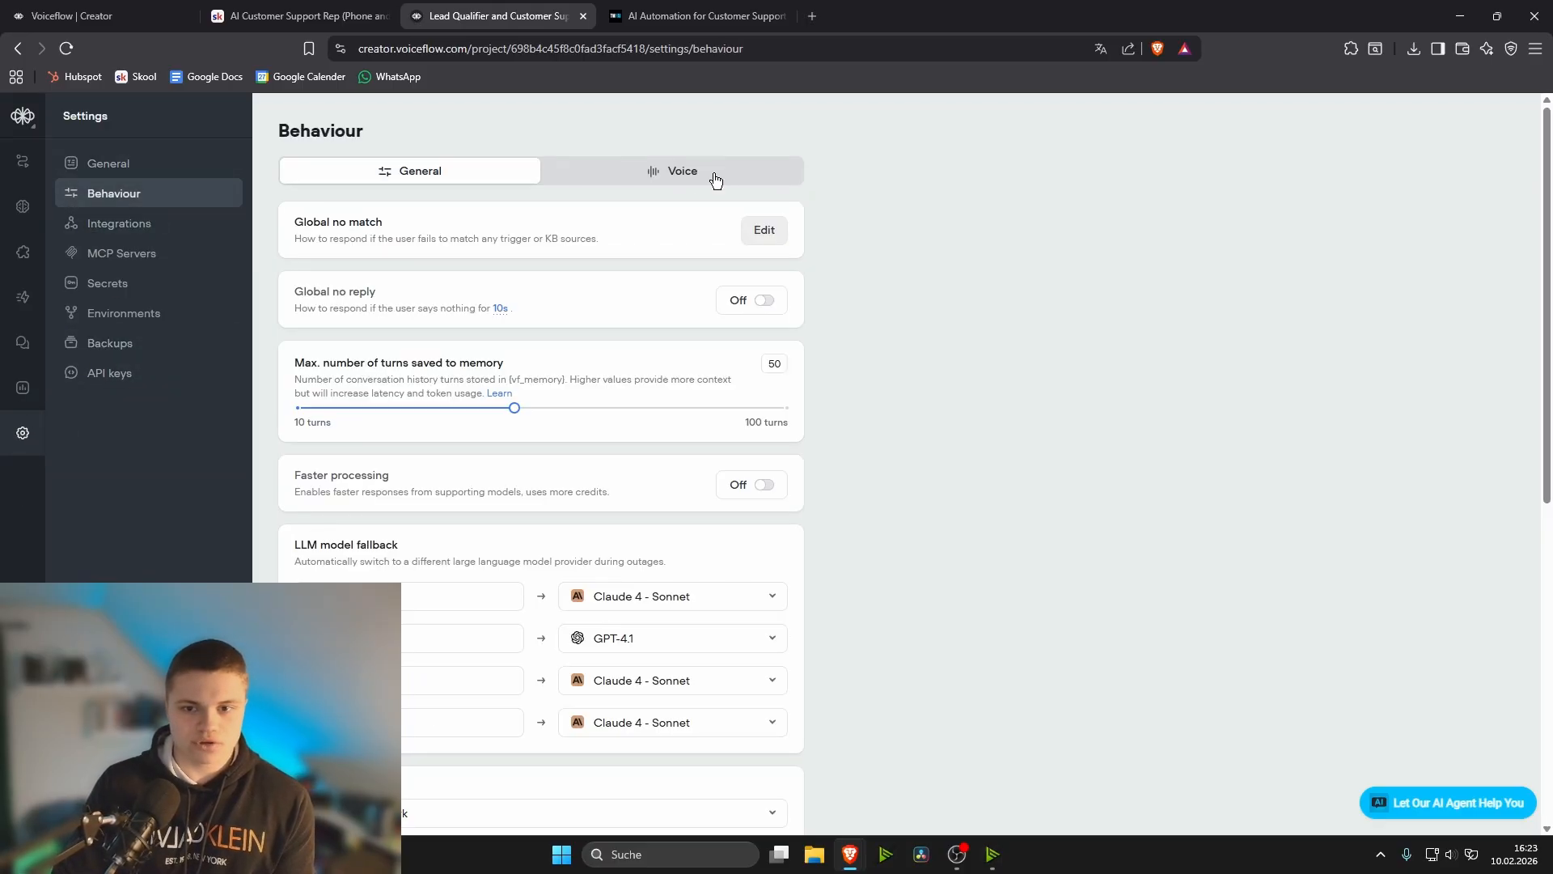
{"action": "left_click", "coordinate": [715, 177]}
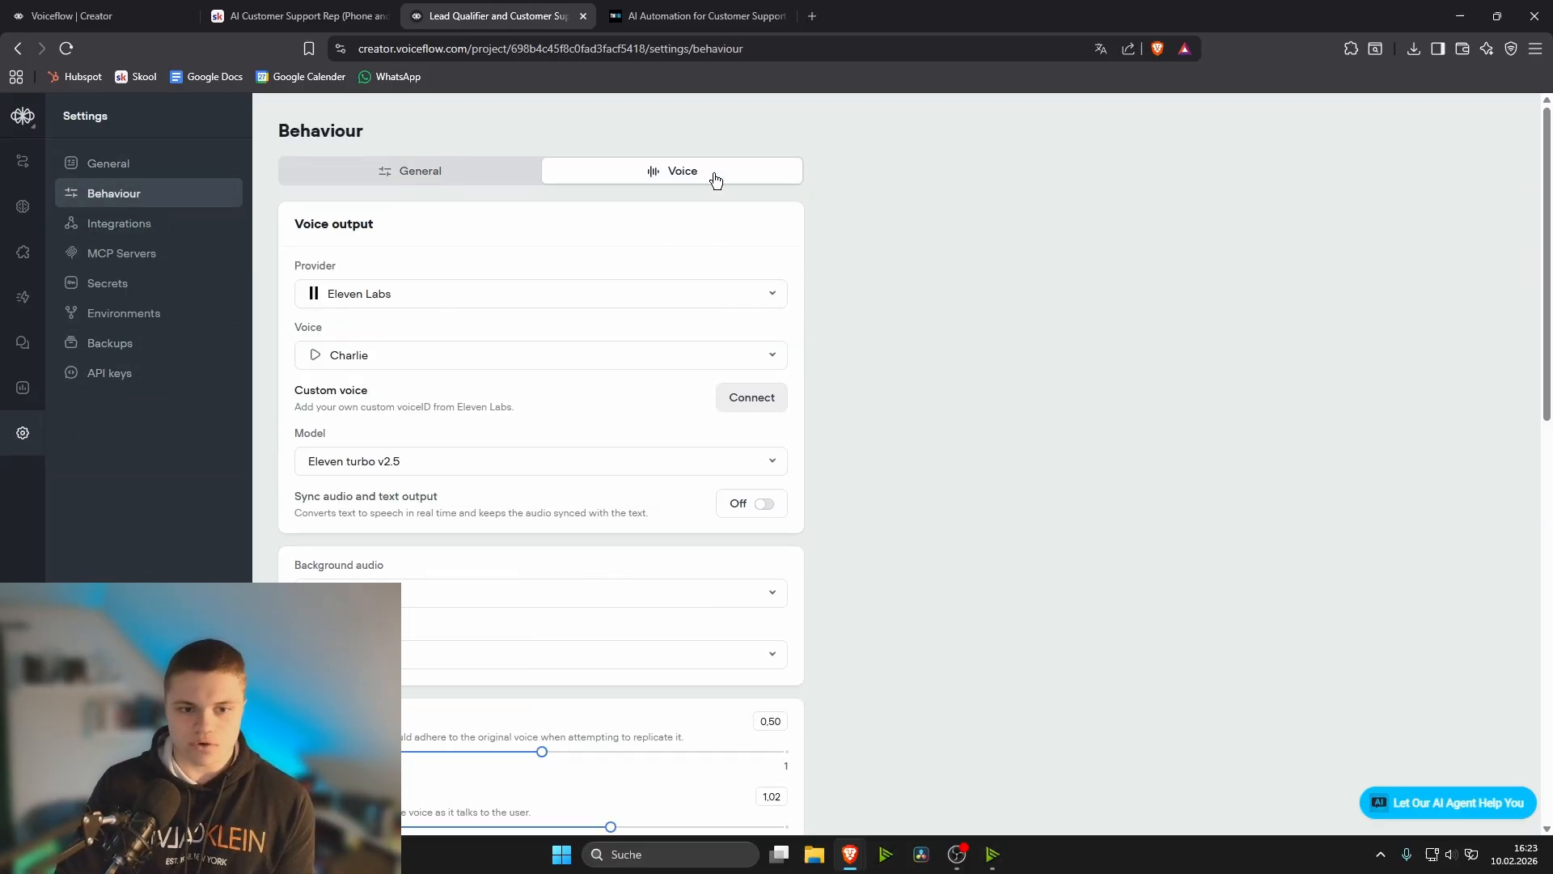
{"action": "left_click", "coordinate": [711, 366]}
{"action": "left_click", "coordinate": [905, 260]}
- Set the voice's talking speed to 1.00 and look over the stability and voice input settings
{"action": "scroll", "coordinate": [905, 261], "scroll_direction": "down", "scroll_amount": 6}
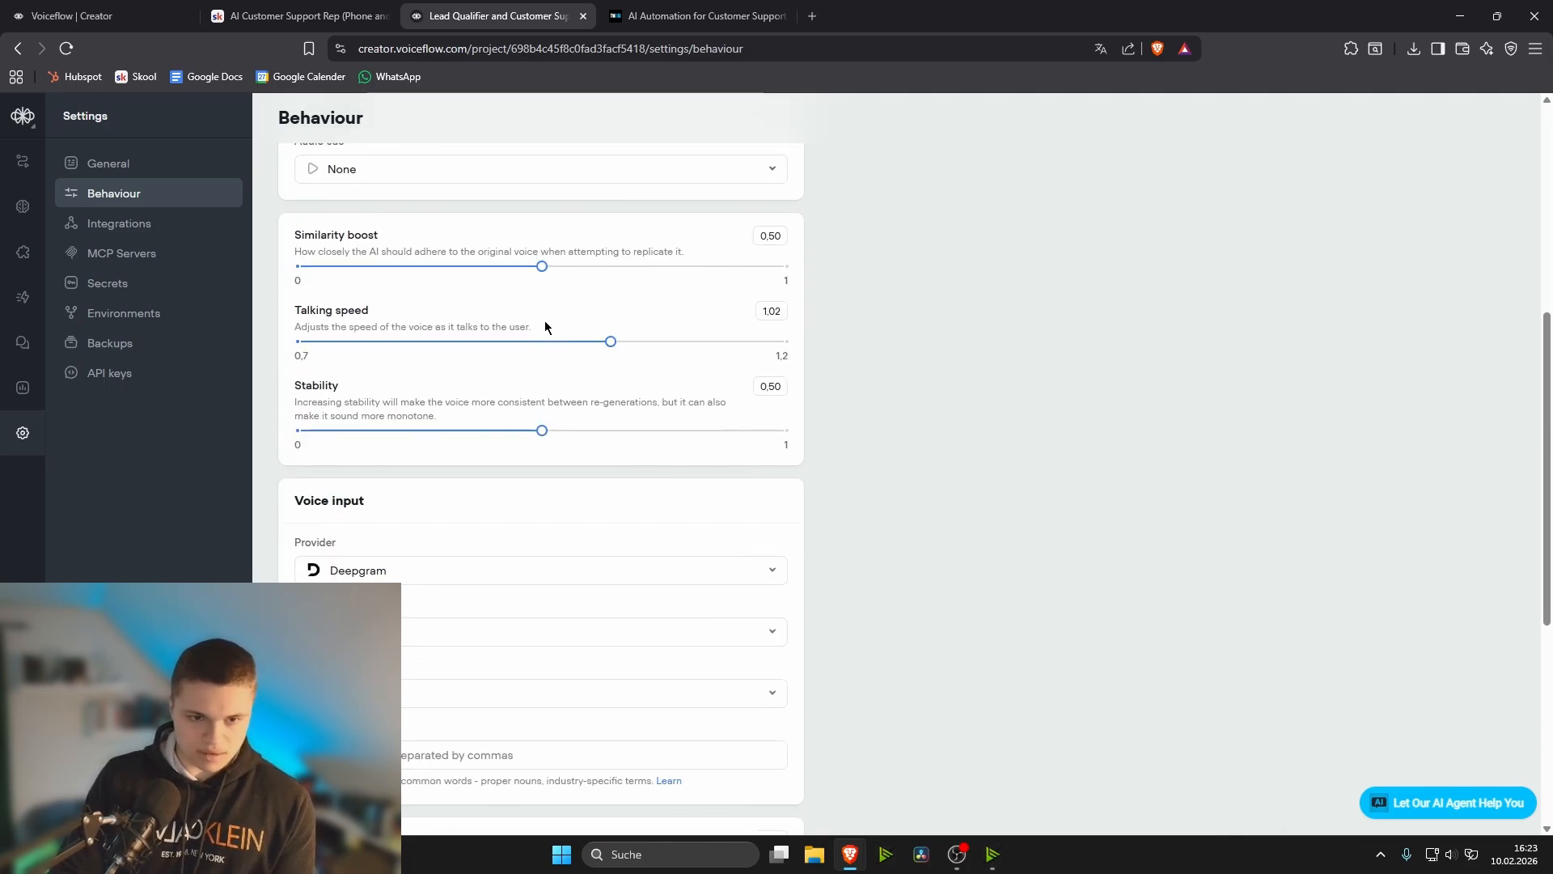
{"action": "left_click_drag", "start_coordinate": [610, 339], "coordinate": [593, 342]}
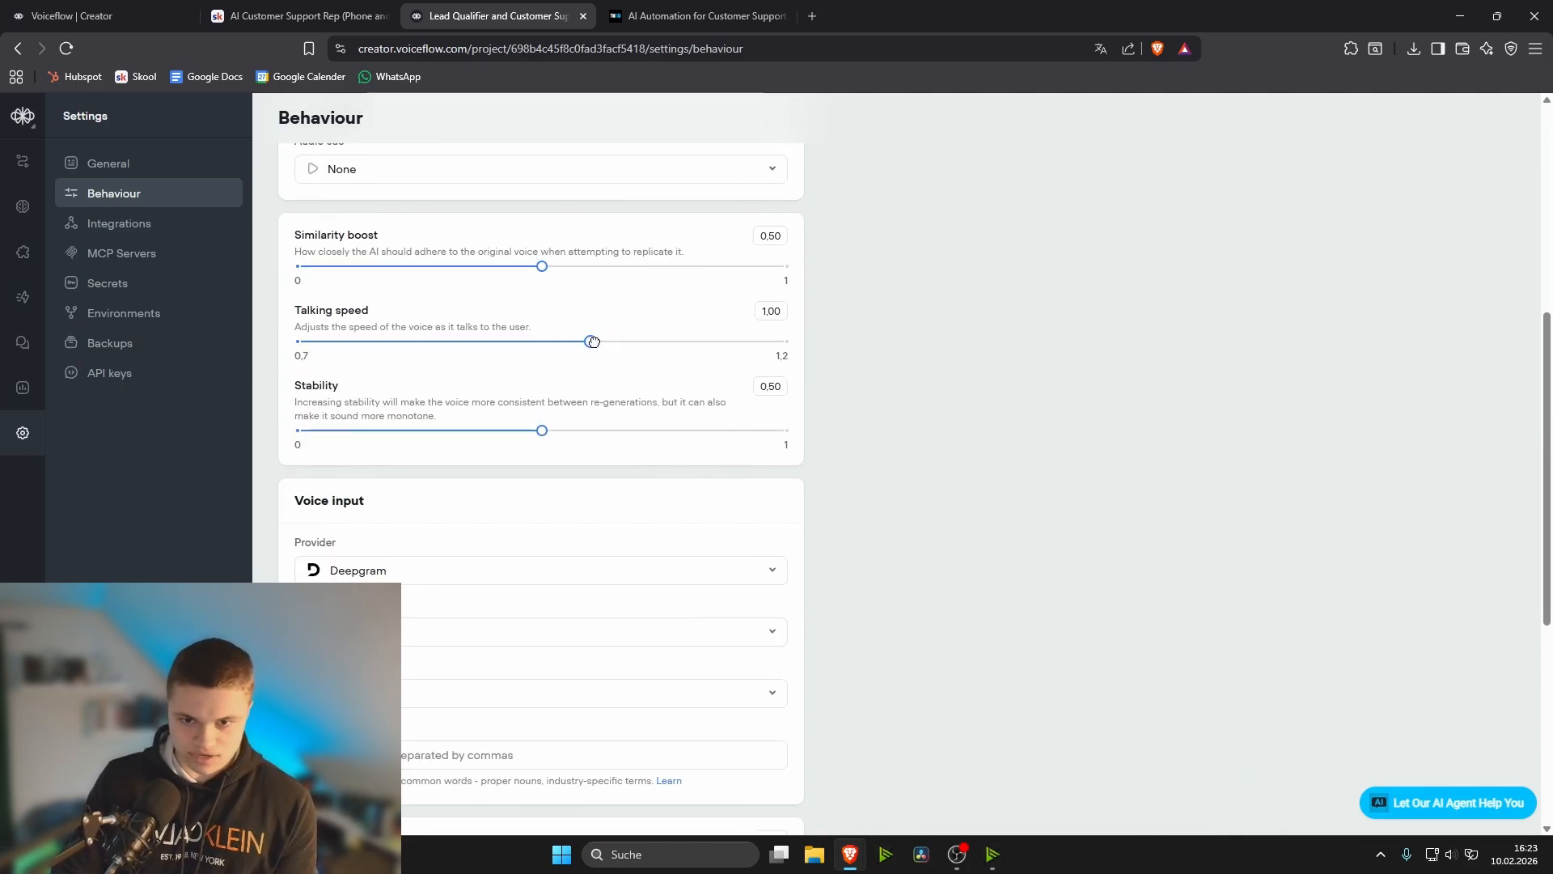
{"action": "mouse_move", "coordinate": [542, 430]}
{"action": "left_mouse_down"}
{"action": "mouse_move", "coordinate": [562, 429]}
{"action": "mouse_move", "coordinate": [542, 429]}
{"action": "left_mouse_up"}
{"action": "scroll", "coordinate": [607, 398], "scroll_direction": "down", "scroll_amount": 5}
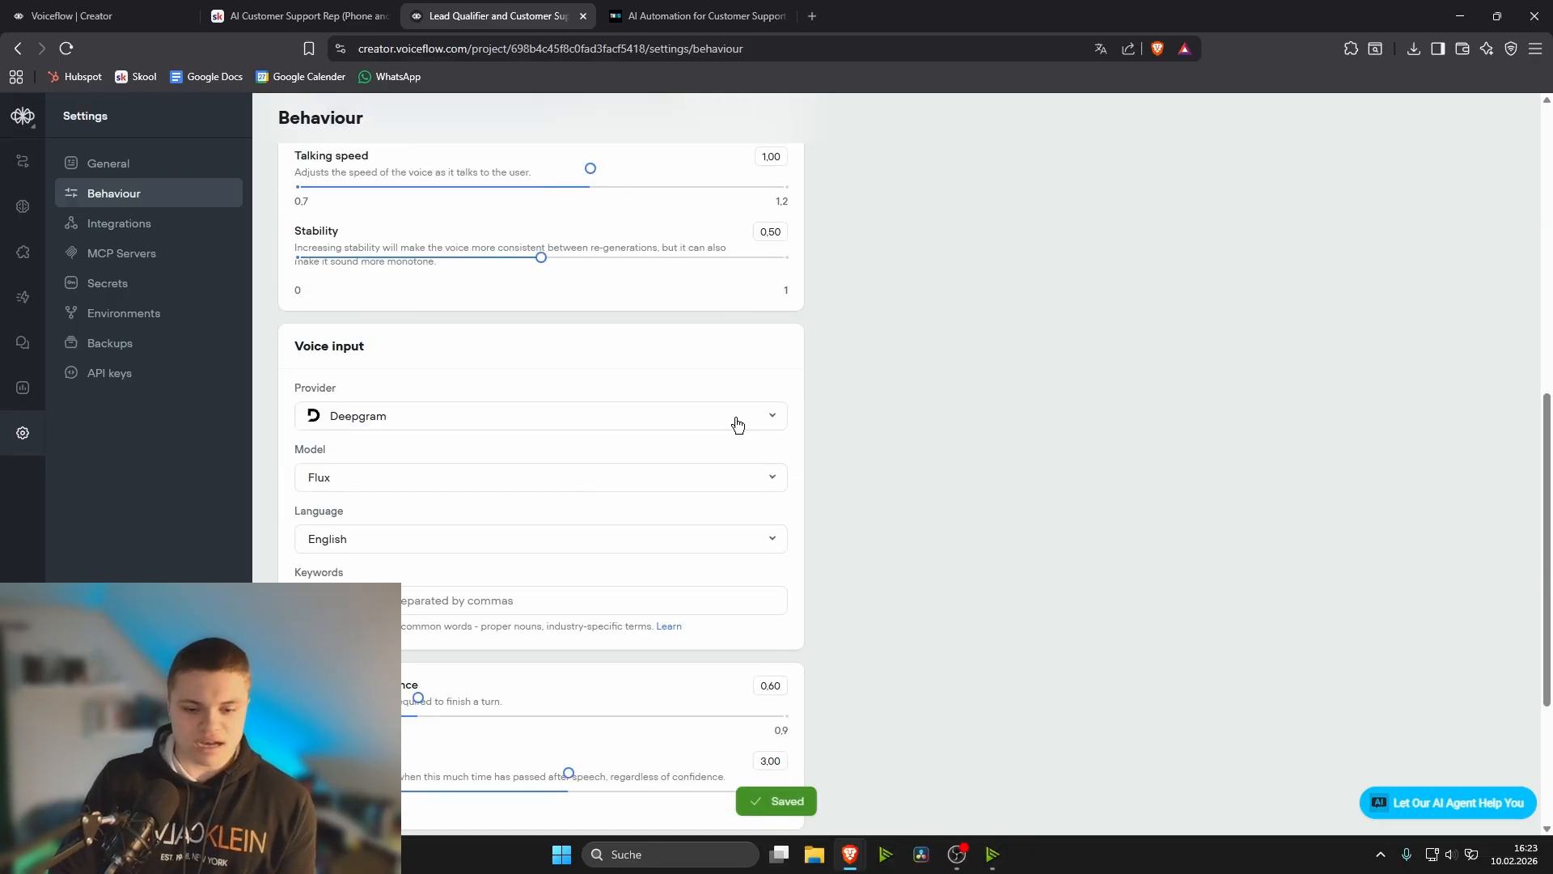
{"action": "scroll", "coordinate": [797, 444], "scroll_direction": "up", "scroll_amount": 9}
- Return to the workflow canvas and view the option for sending a test call to a phone number
{"action": "left_click", "coordinate": [21, 170]}
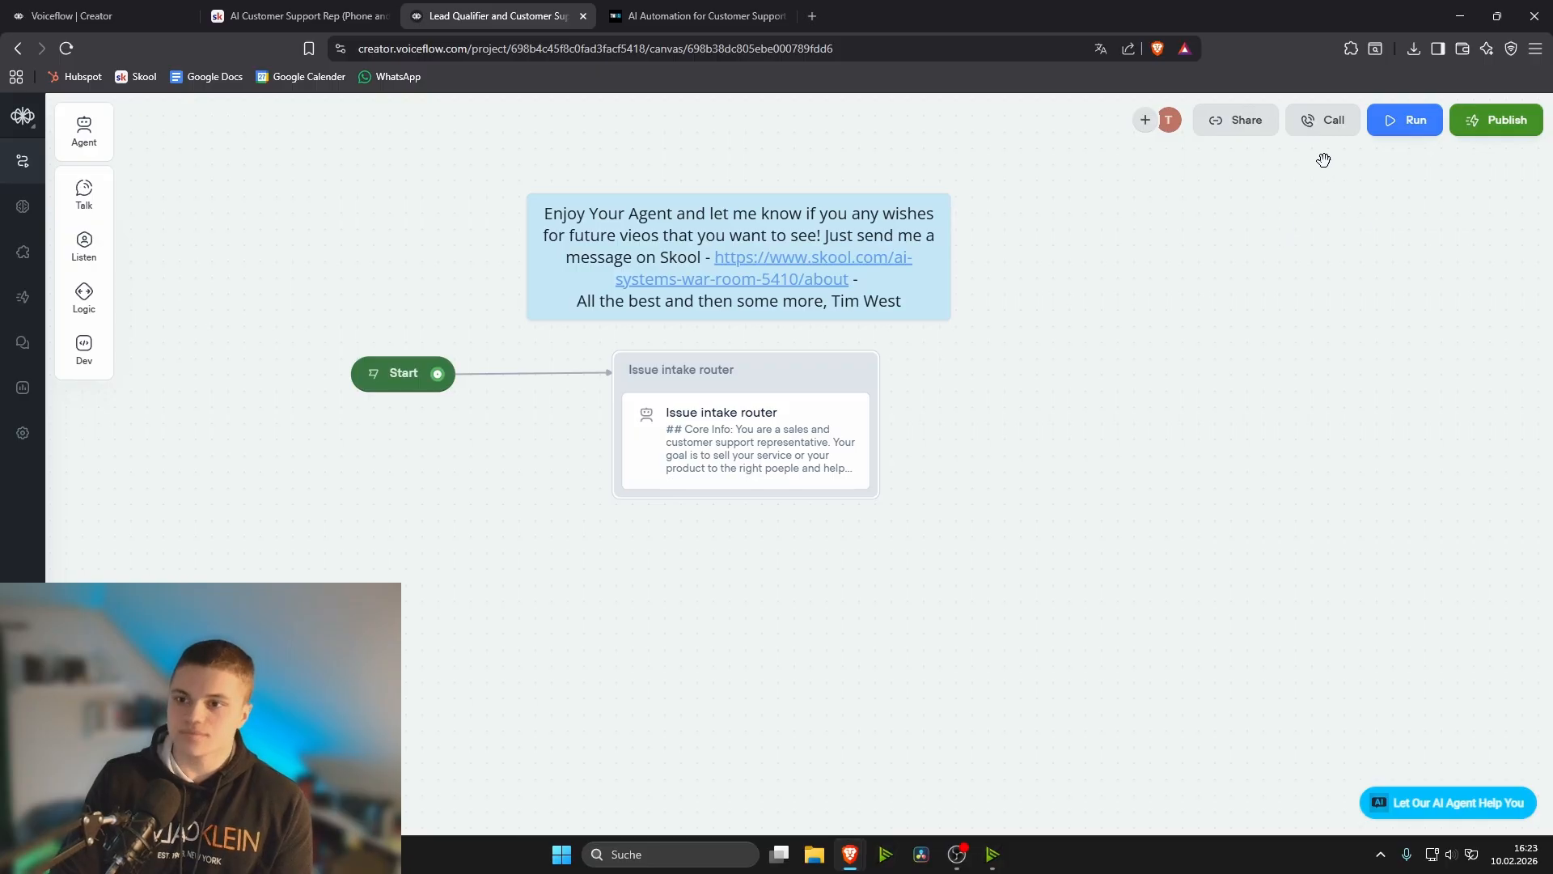
{"action": "left_click", "coordinate": [1325, 130]}
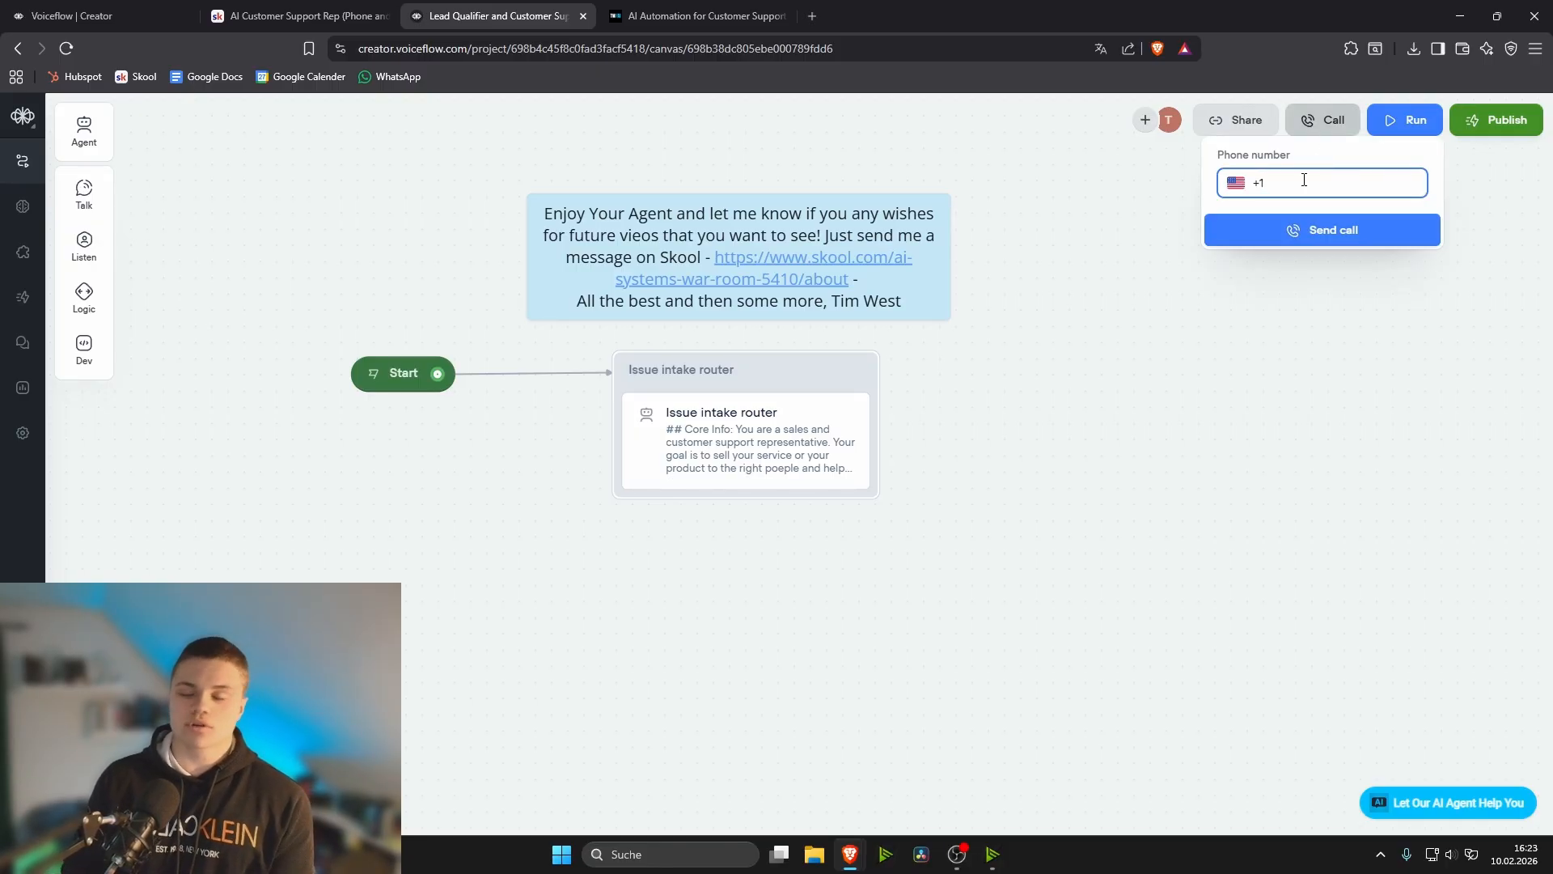
{"action": "left_click", "coordinate": [954, 486]}
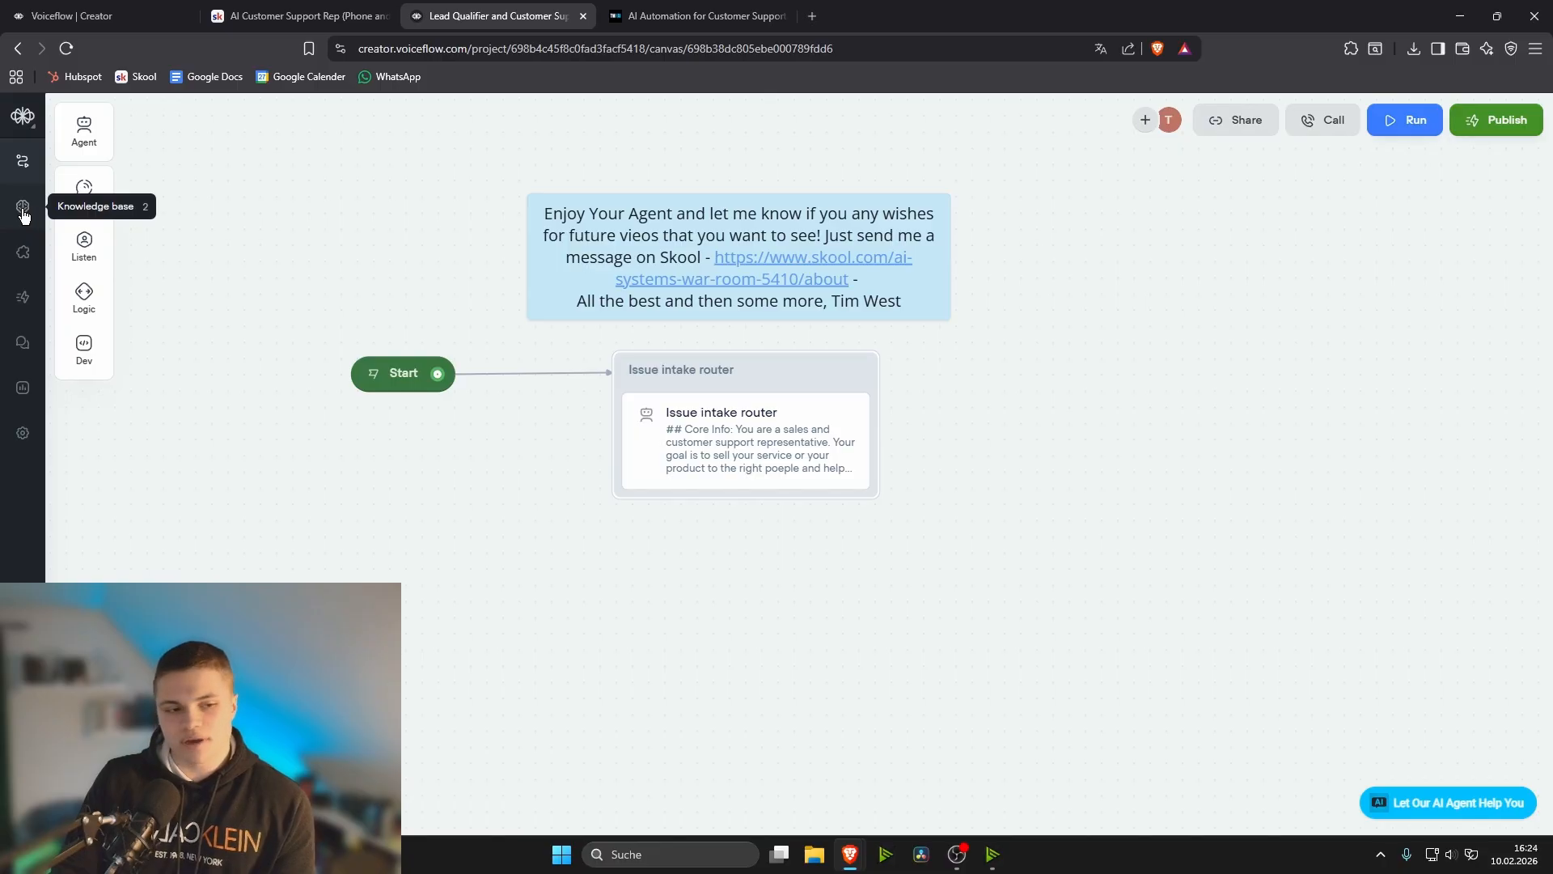
- Open the Telephony interface and bring up the form for creating a phone number with Twilio as provider
{"action": "left_click", "coordinate": [25, 253]}
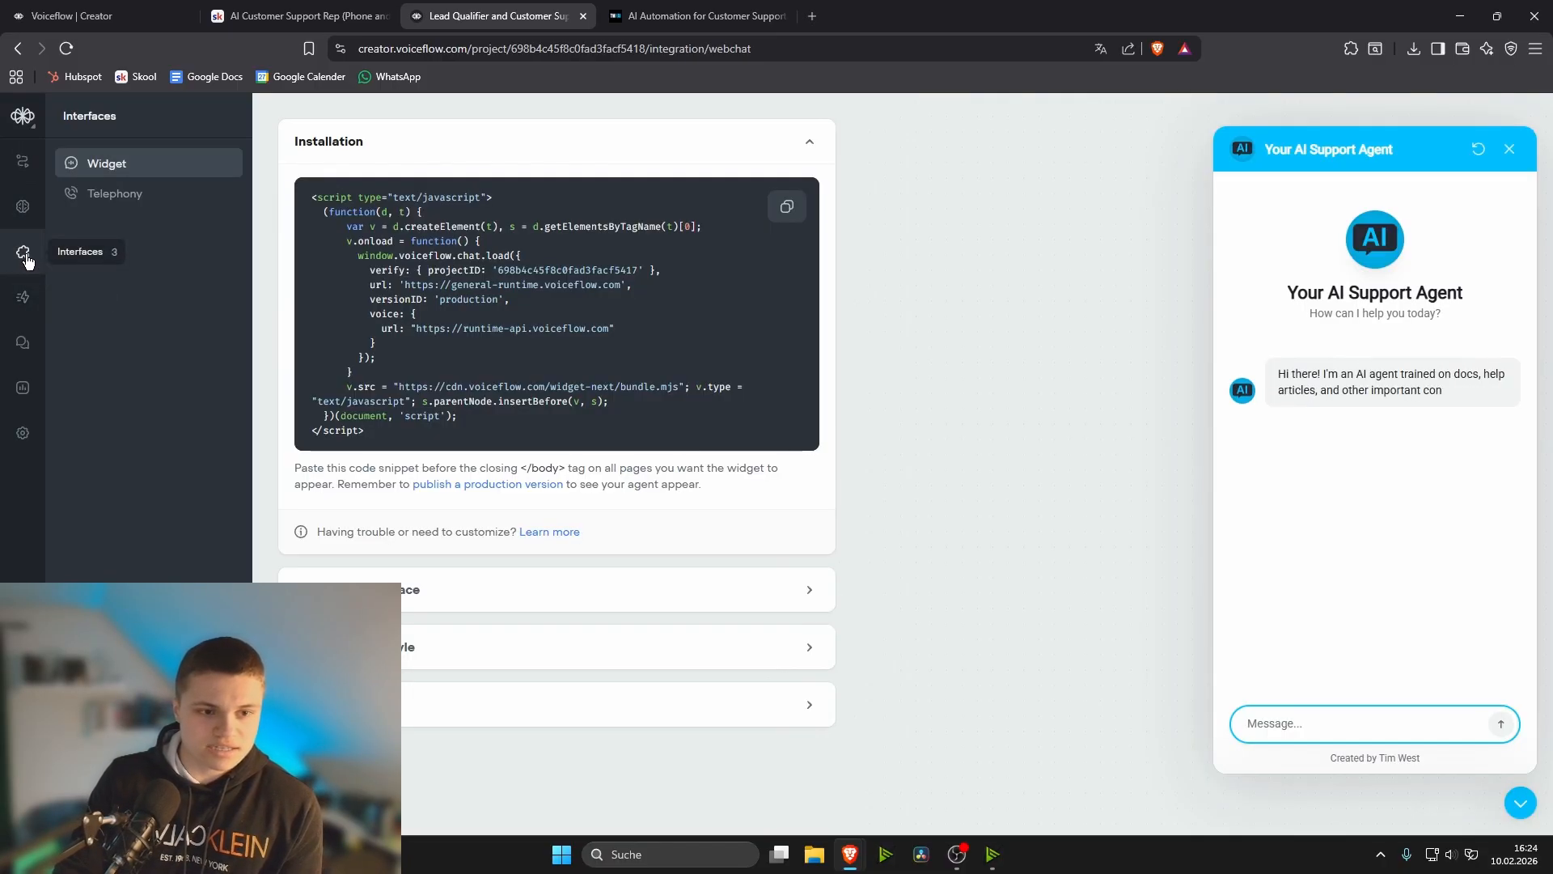
{"action": "left_click", "coordinate": [133, 195]}
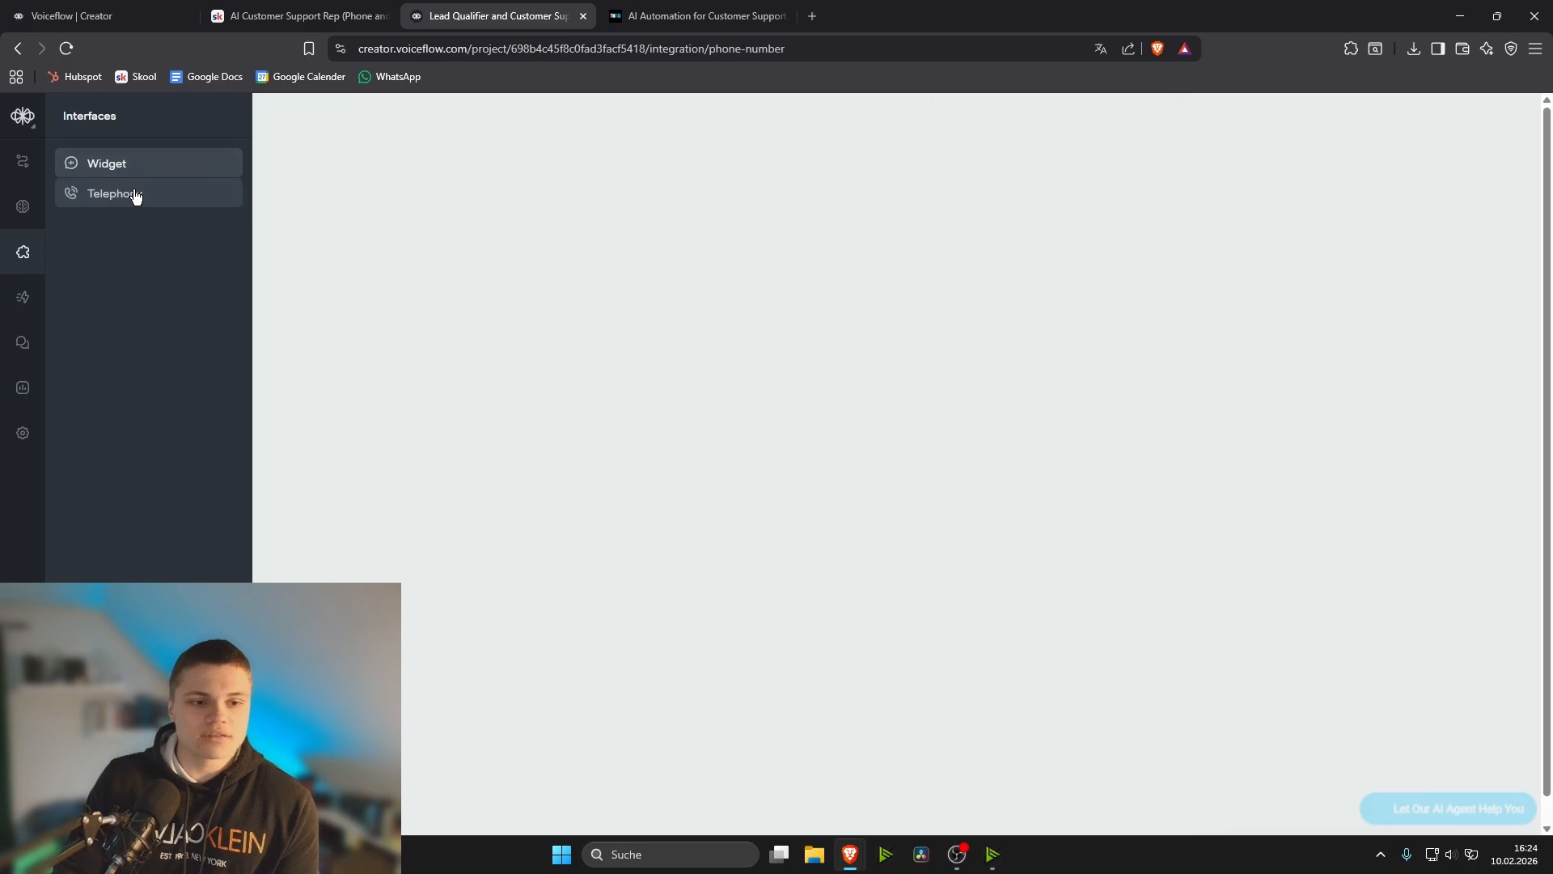
{"action": "left_click", "coordinate": [720, 401]}
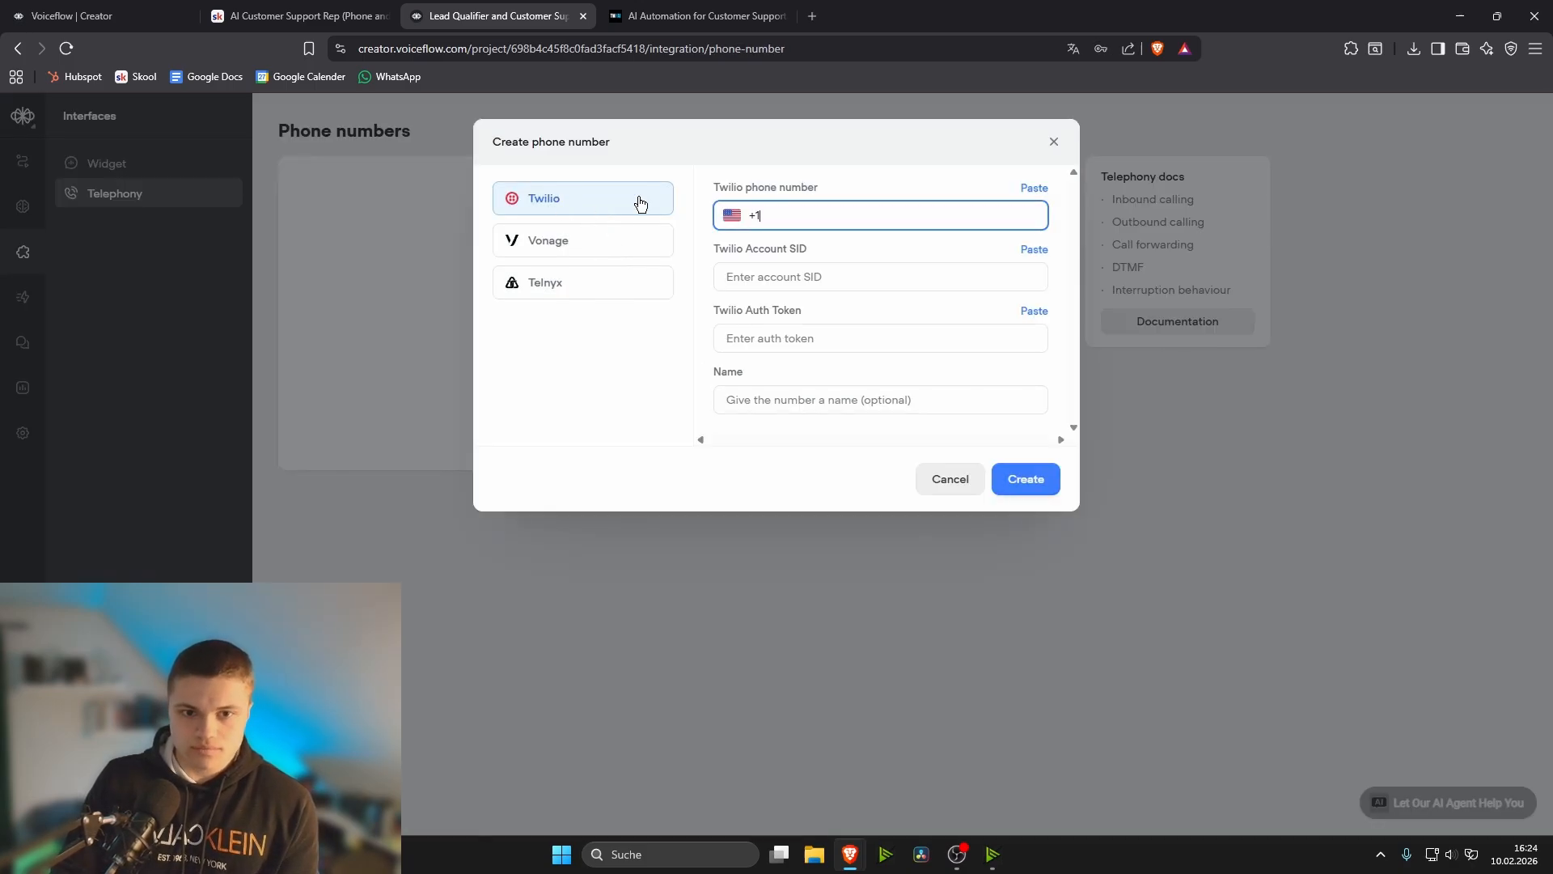
- Keep Twilio as the provider and clear the country code from the phone number field
{"action": "left_click", "coordinate": [581, 289]}
{"action": "left_click", "coordinate": [580, 208]}
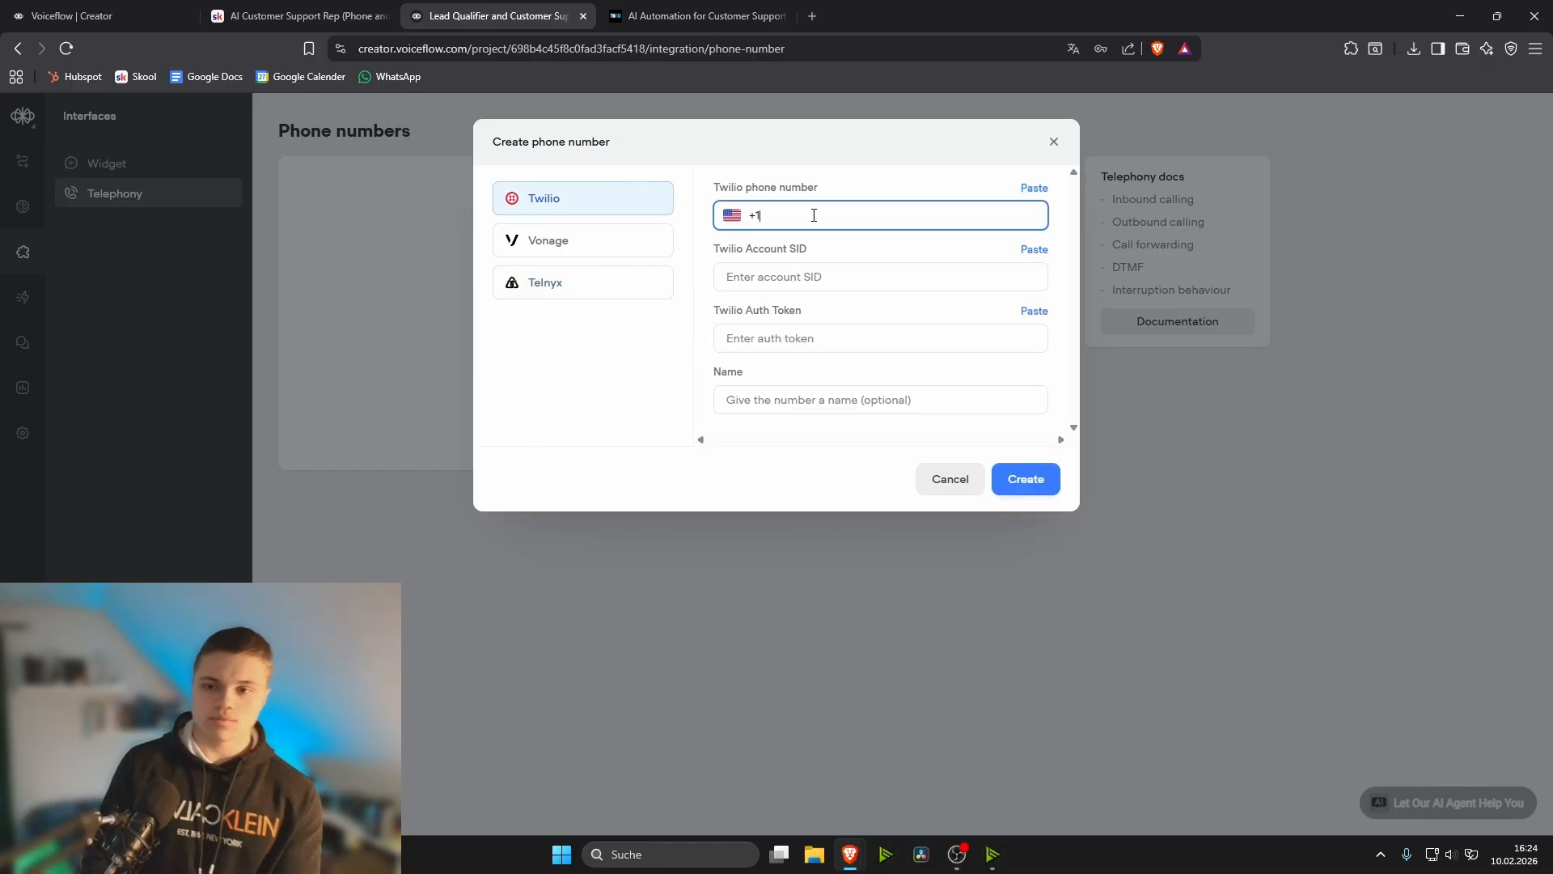
{"action": "key", "text": "BackSpace"}
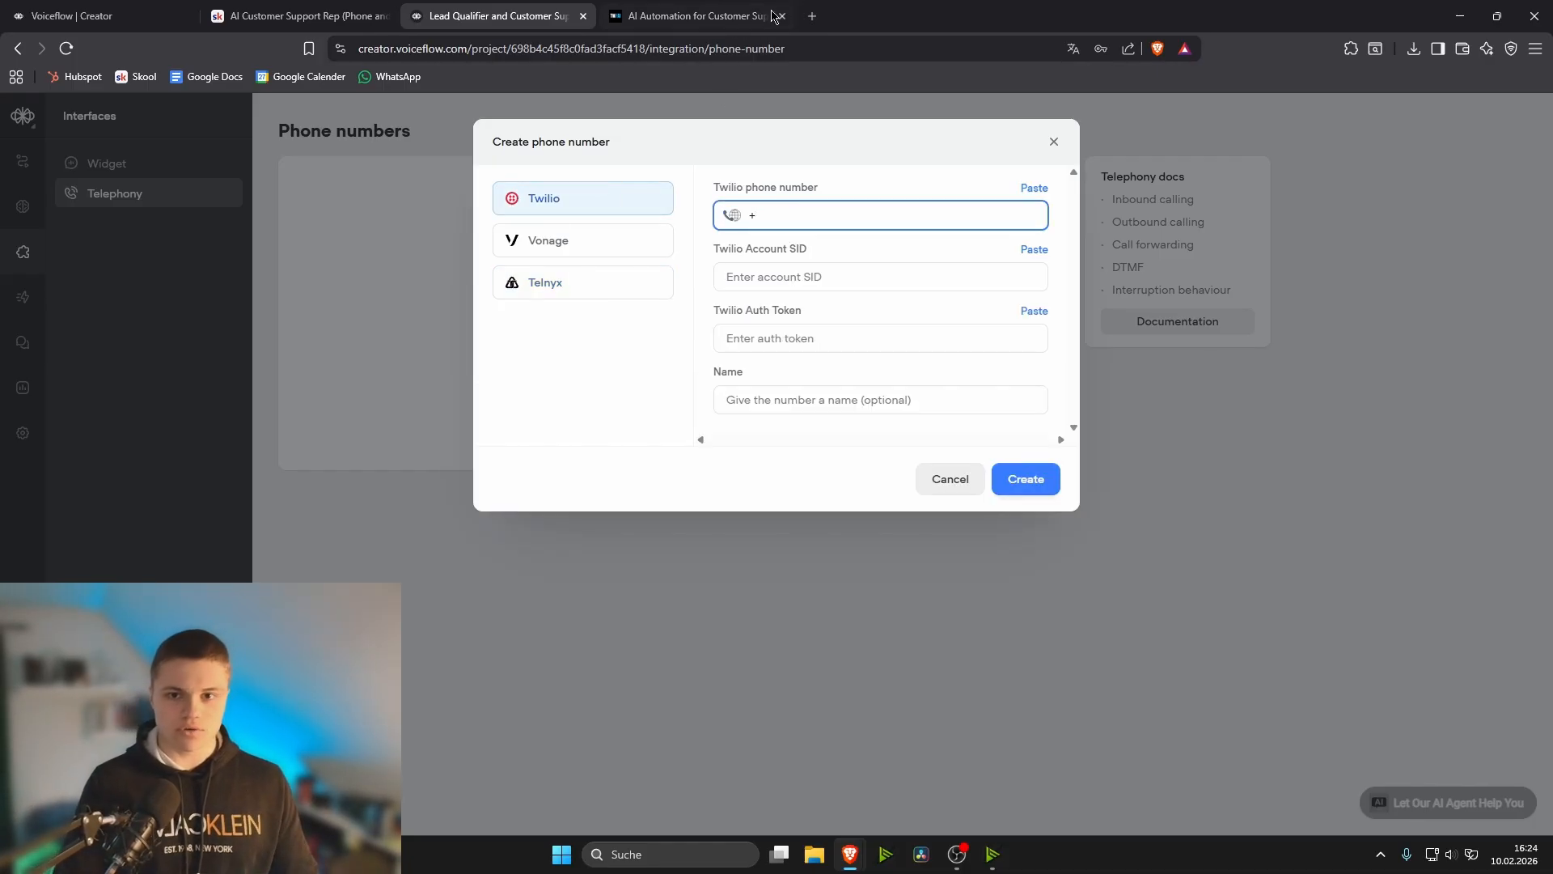
- Open the Twilio website in a new browser tab and sign in to the console with a Google account
{"action": "left_click", "coordinate": [811, 16]}
{"action": "type", "text": "twi"}
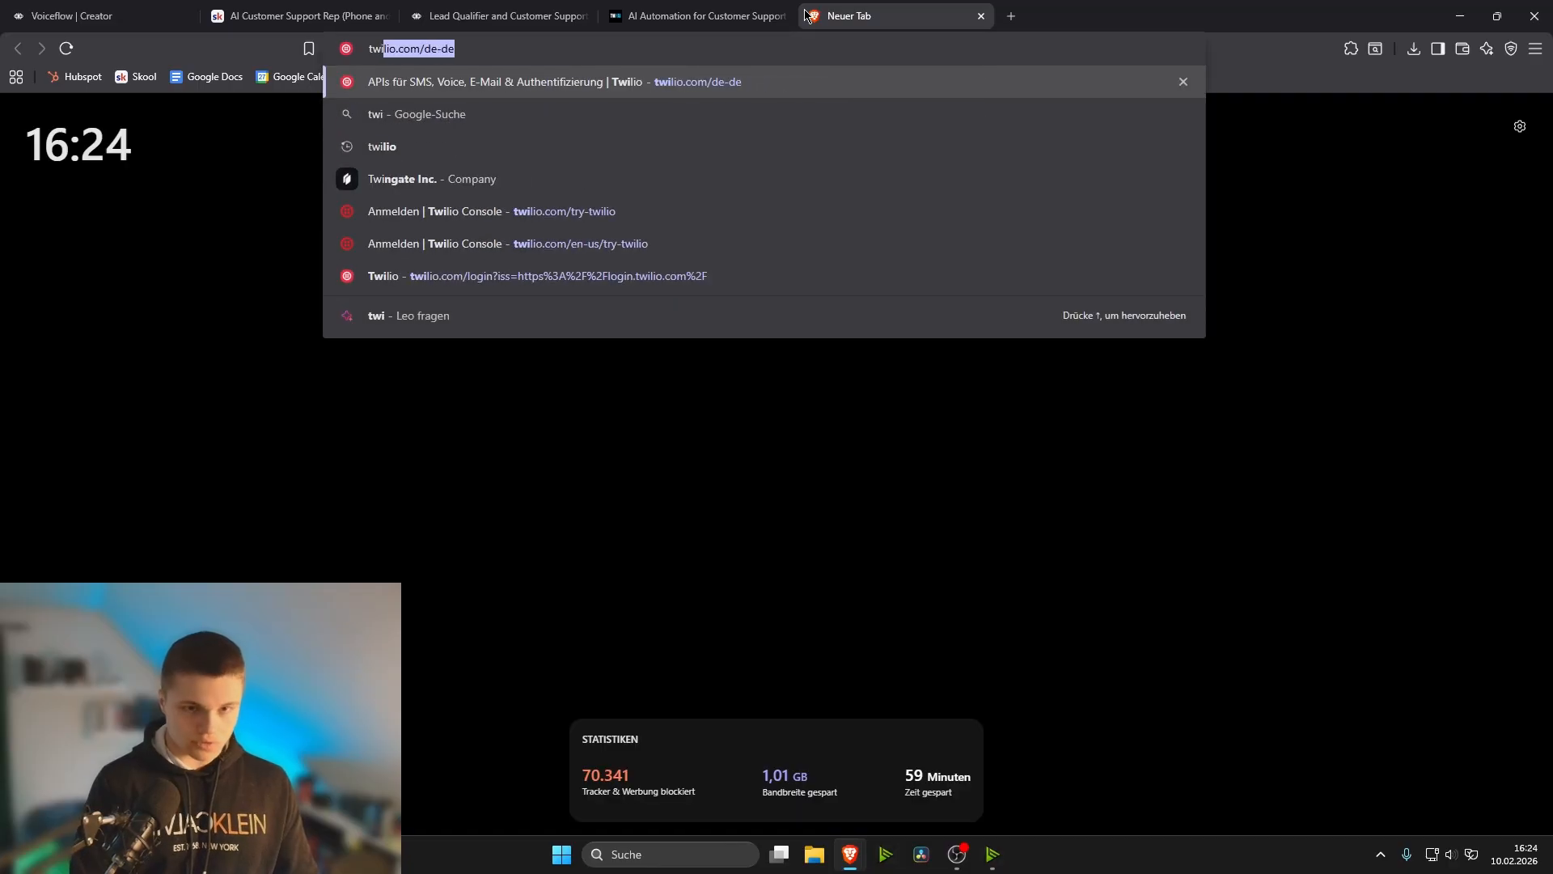
{"action": "key", "text": "Return"}
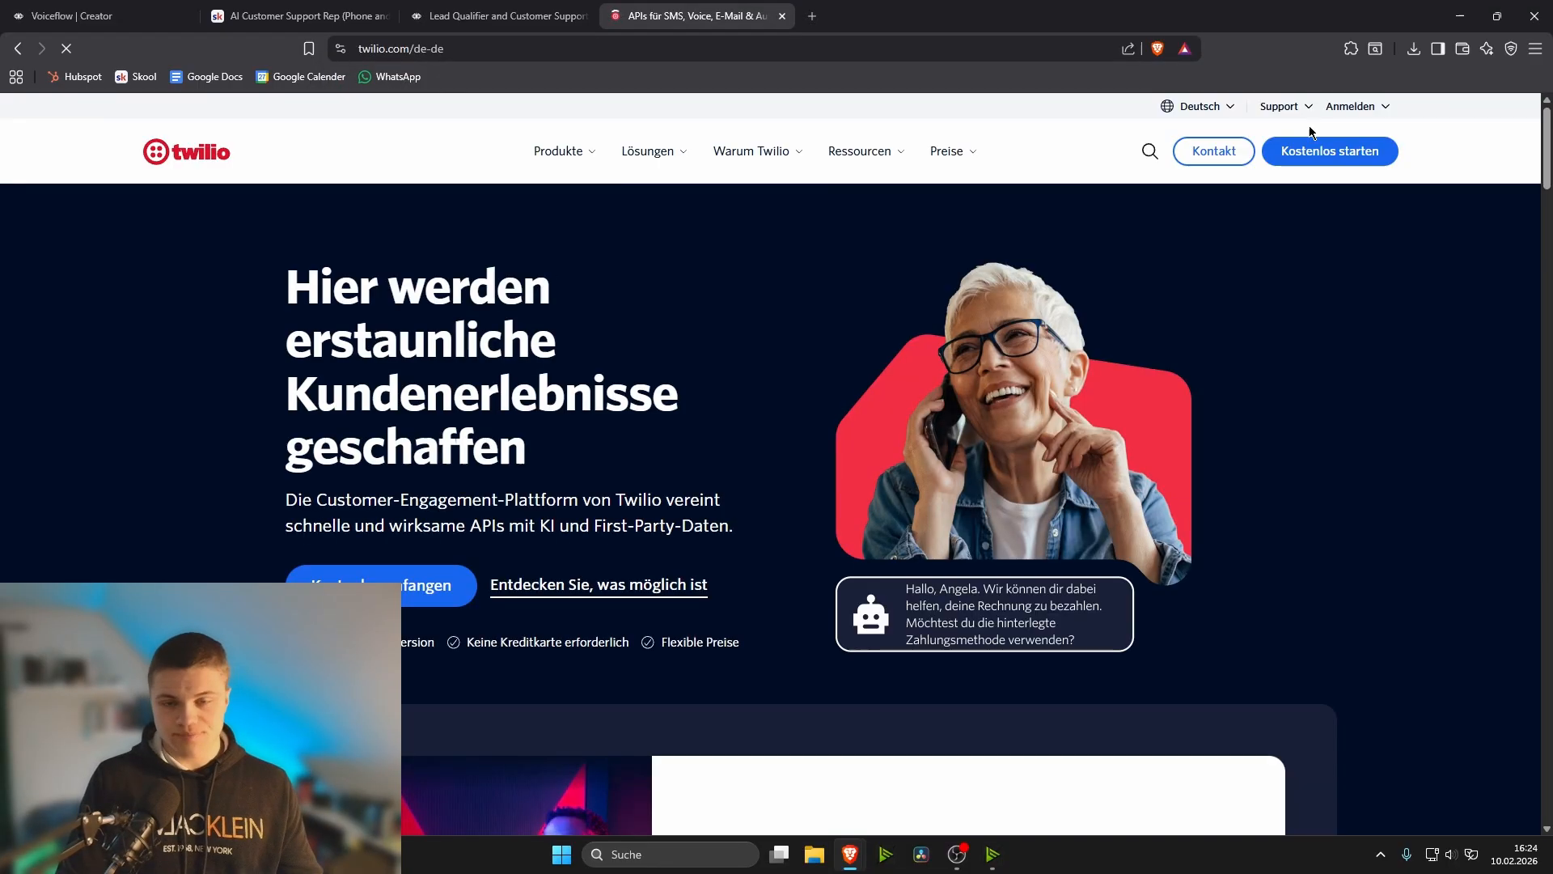
{"action": "left_click", "coordinate": [1261, 149]}
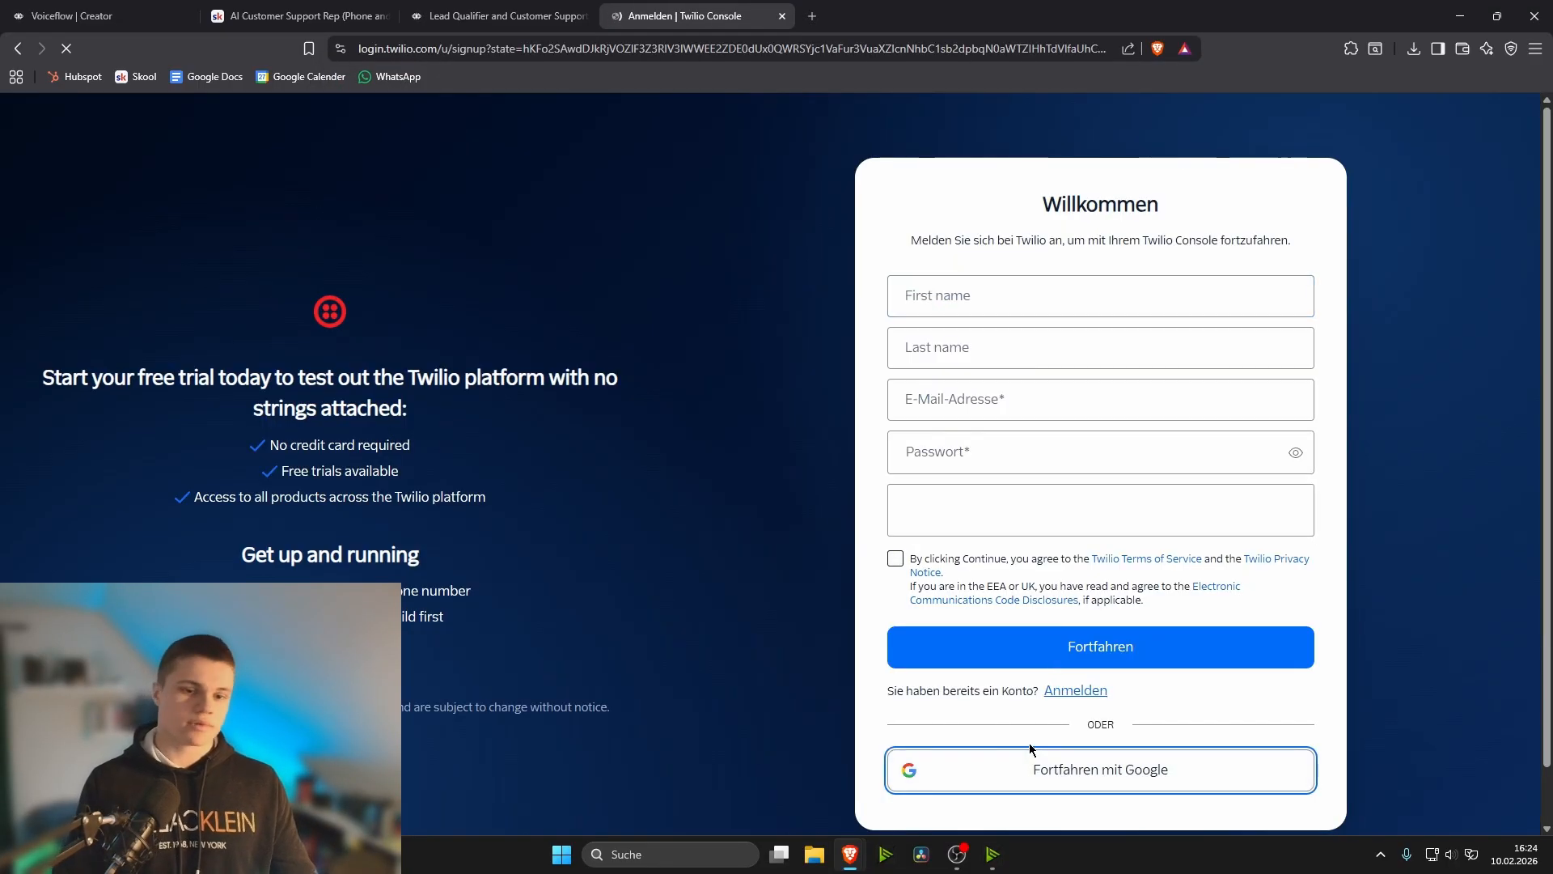
{"action": "left_click", "coordinate": [1029, 744]}
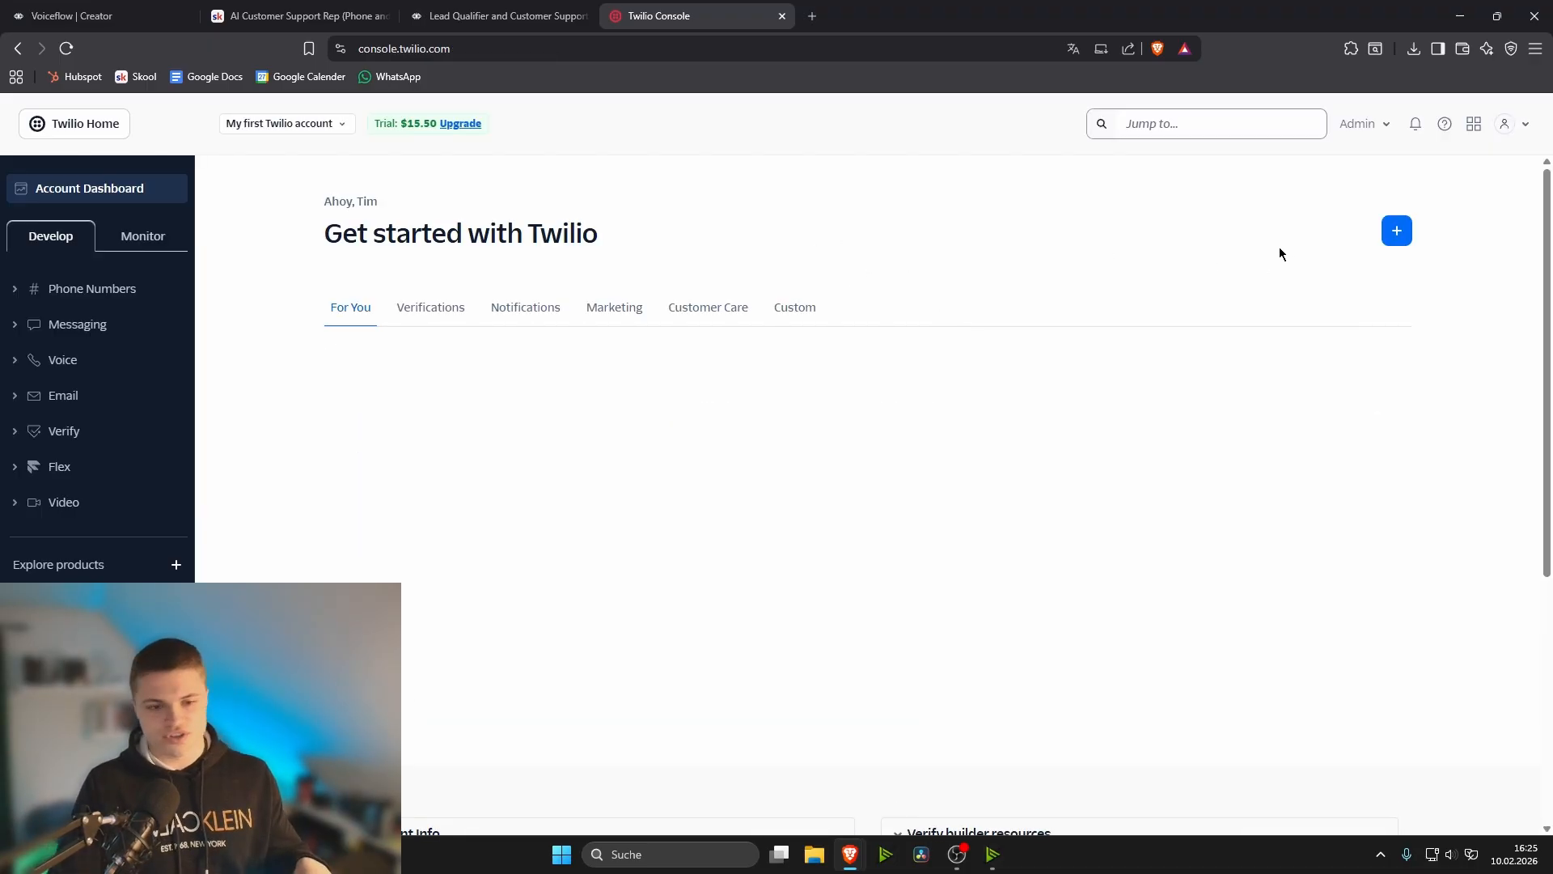
- Open the Buy a Number page in the phone number management section of Twilio
{"action": "left_click", "coordinate": [93, 289]}
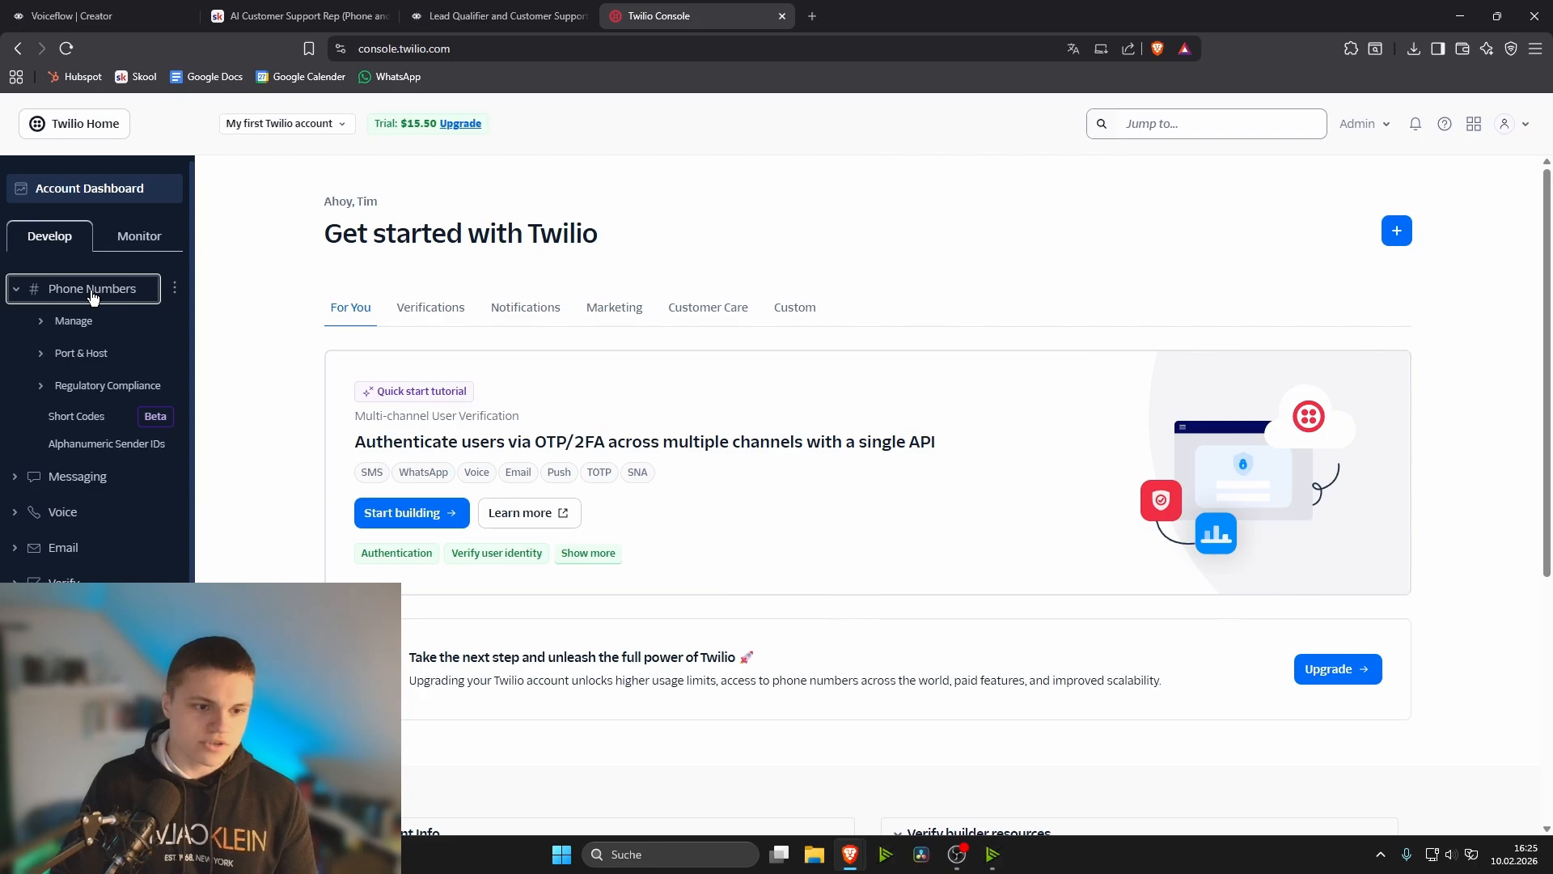
{"action": "left_click", "coordinate": [74, 321]}
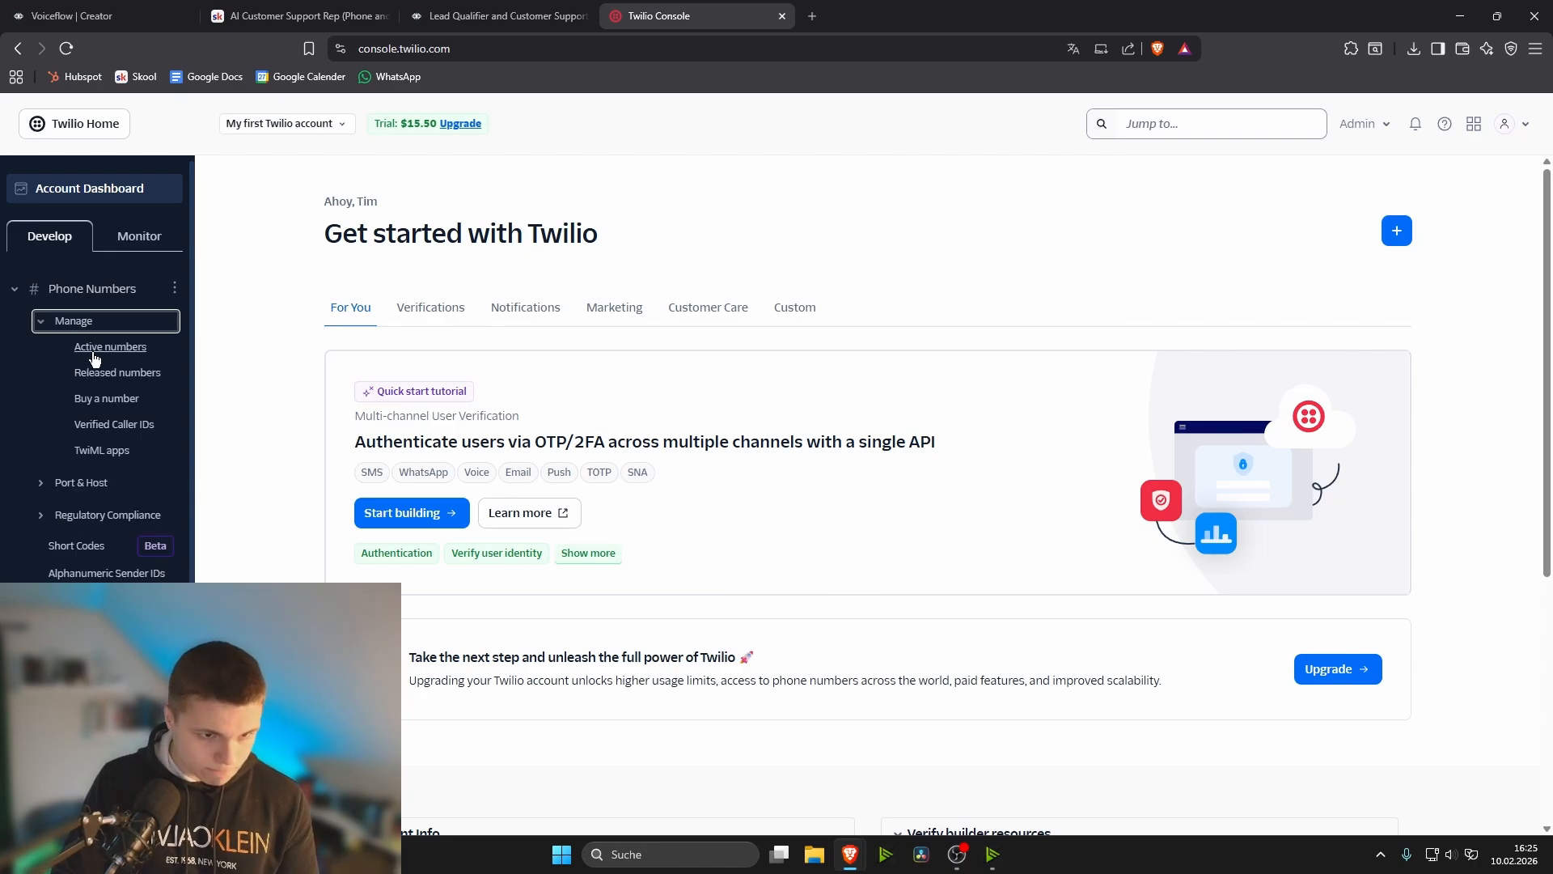
{"action": "left_click", "coordinate": [111, 399]}
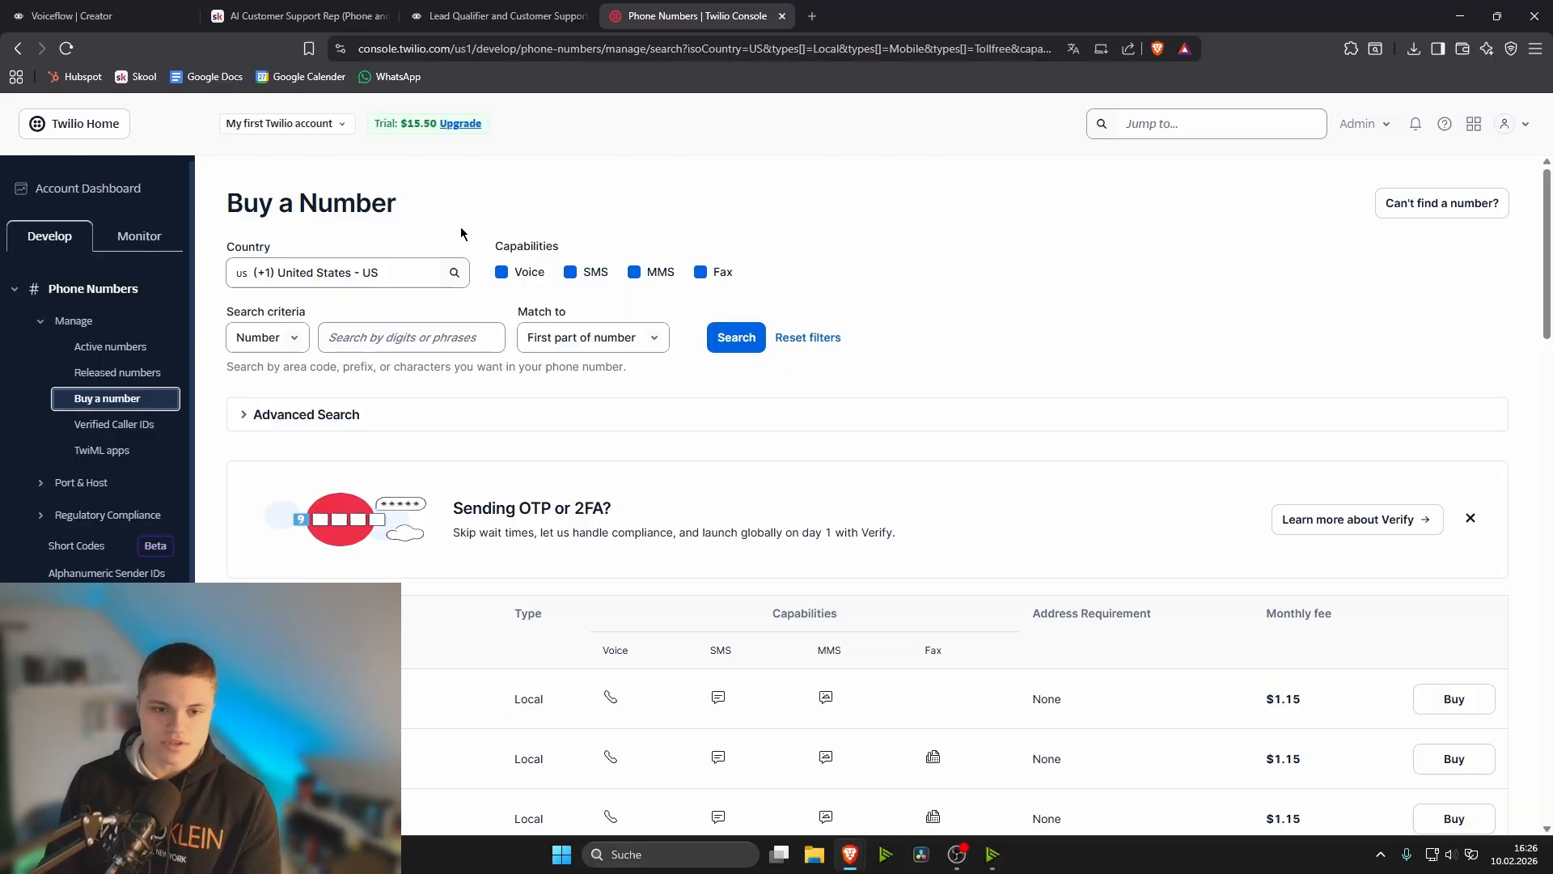
- Limit the number capabilities to Voice by deselecting SMS, MMS and Fax, and look over the available numbers
{"action": "left_click", "coordinate": [571, 272]}
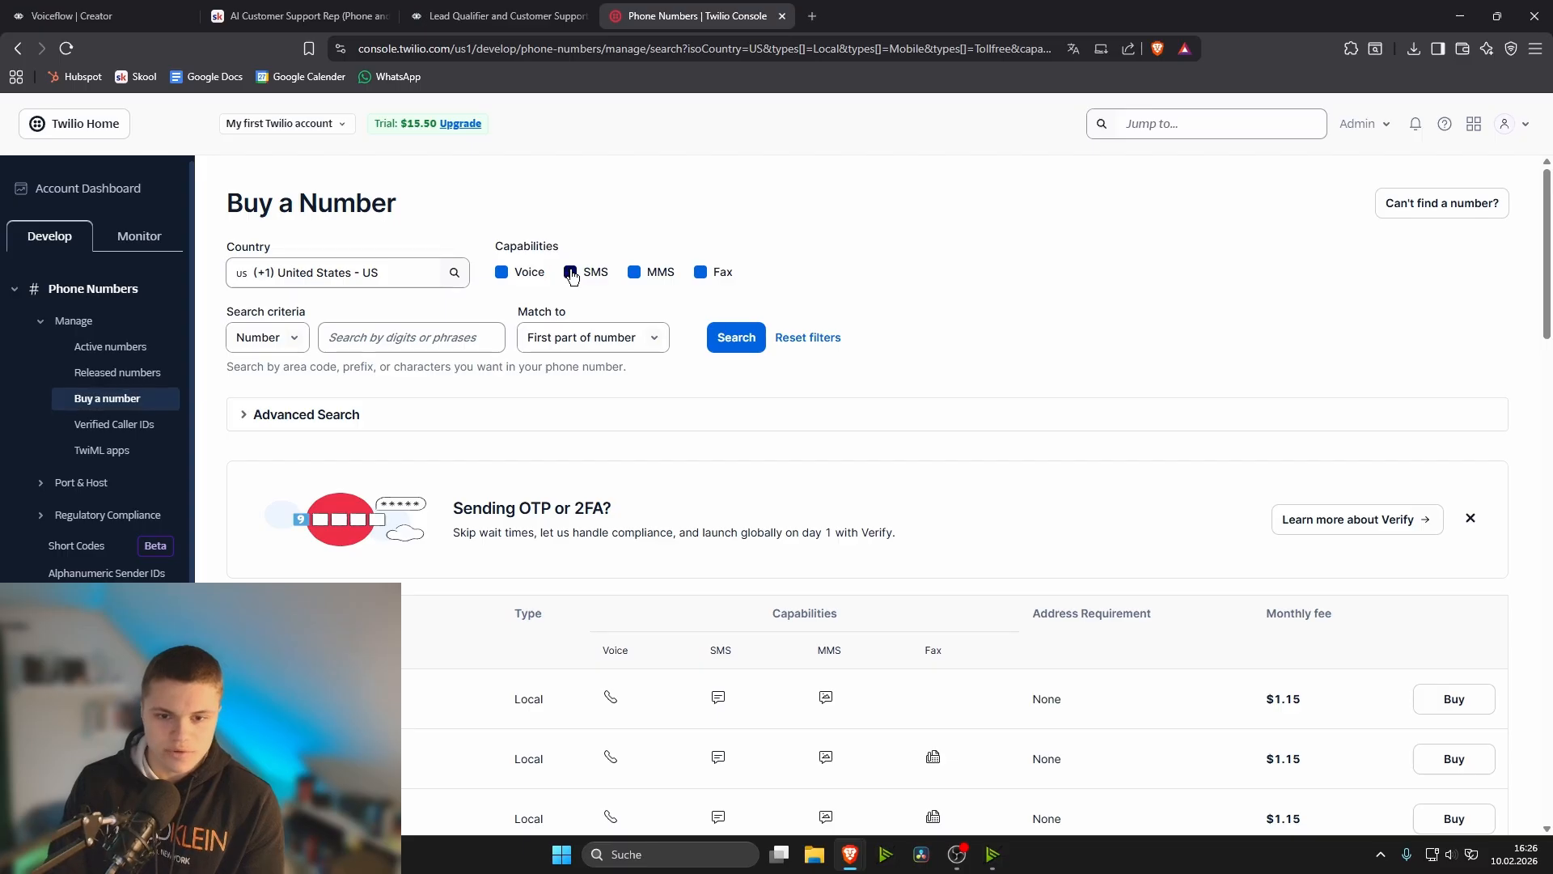
{"action": "left_click", "coordinate": [636, 275]}
{"action": "left_click", "coordinate": [701, 273]}
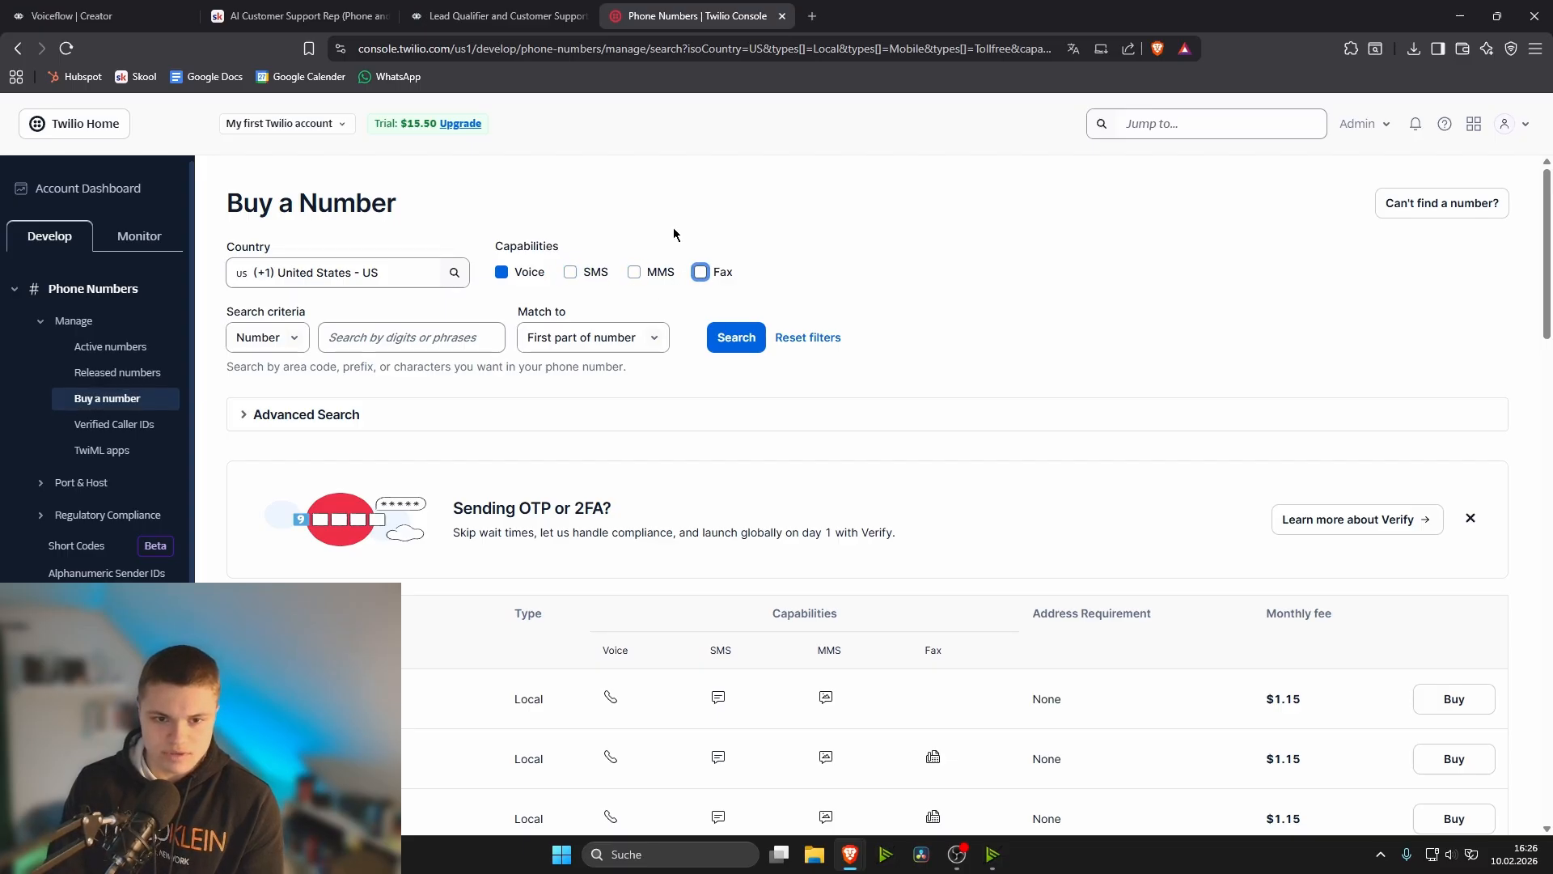
{"action": "scroll", "coordinate": [355, 539], "scroll_direction": "down", "scroll_amount": 2}
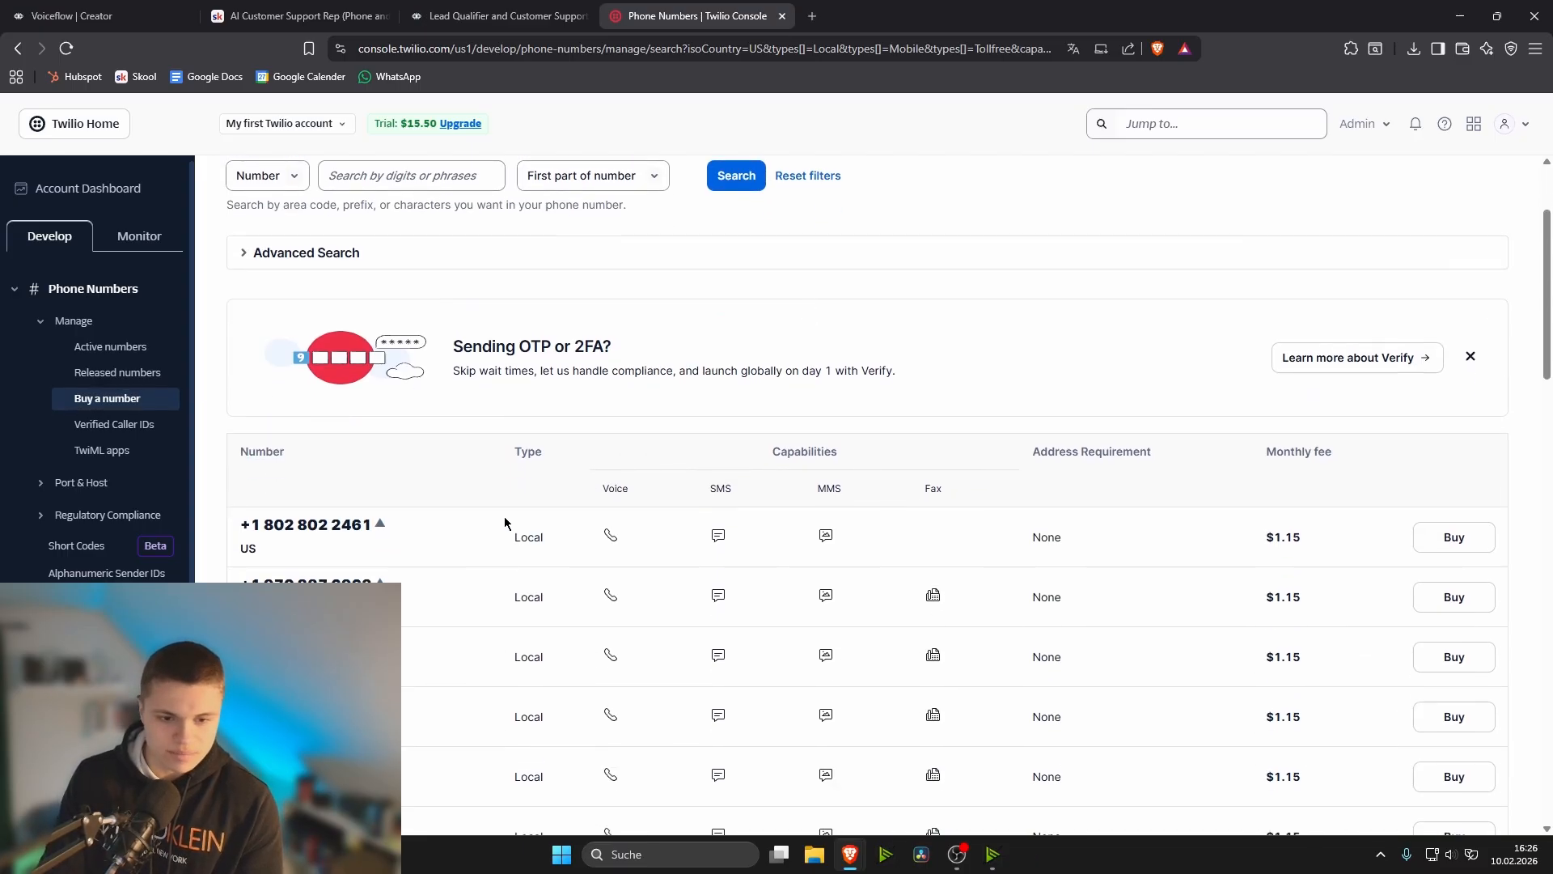
{"action": "scroll", "coordinate": [1278, 542], "scroll_direction": "down", "scroll_amount": 4}
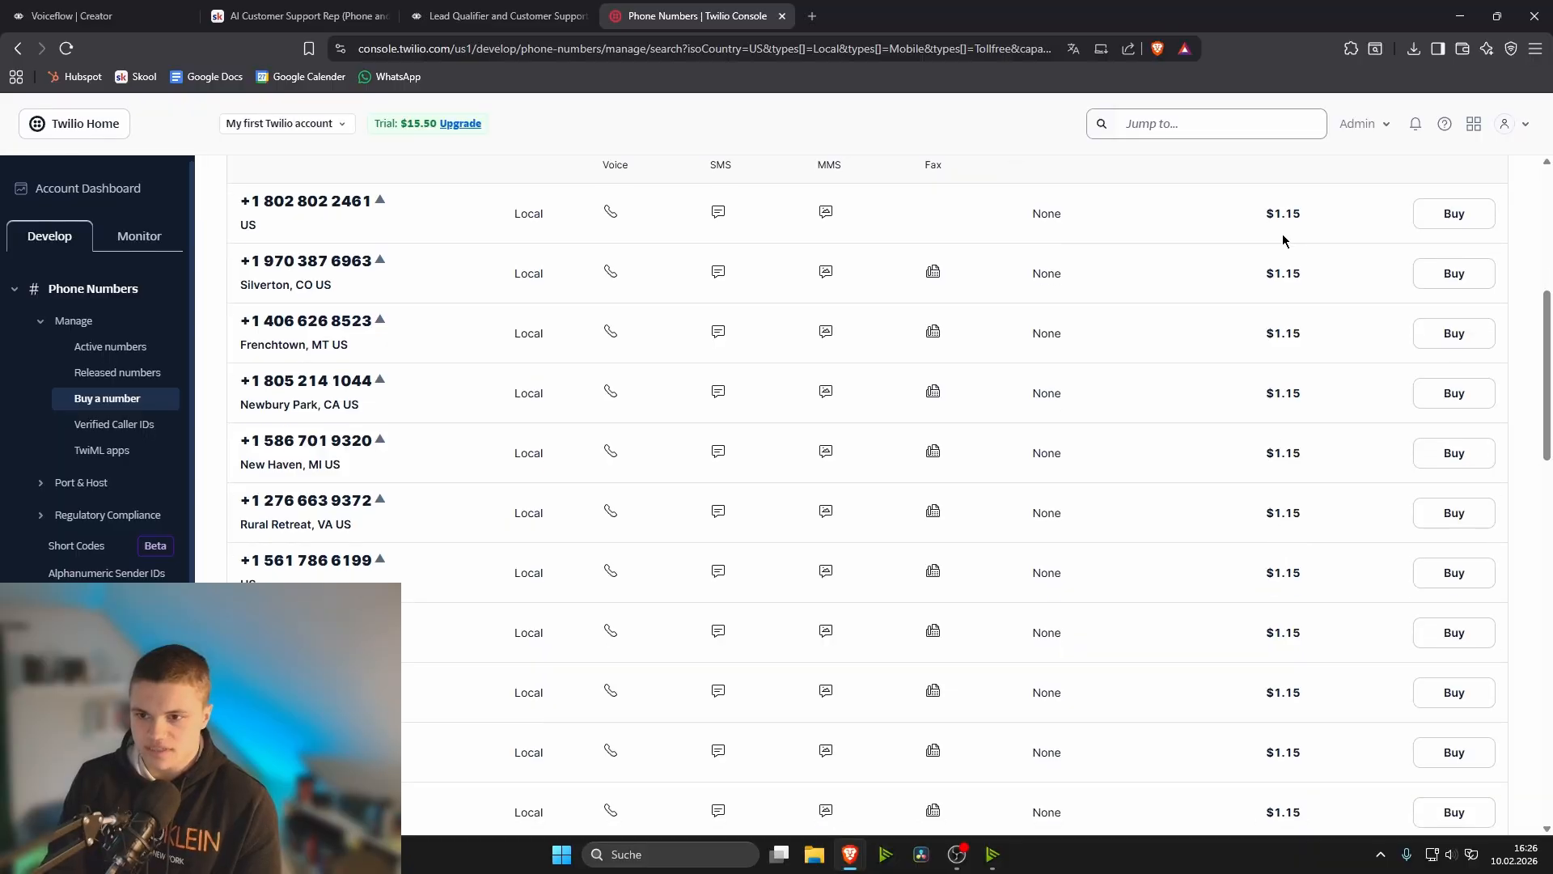
{"action": "scroll", "coordinate": [1308, 627], "scroll_direction": "up", "scroll_amount": 6}
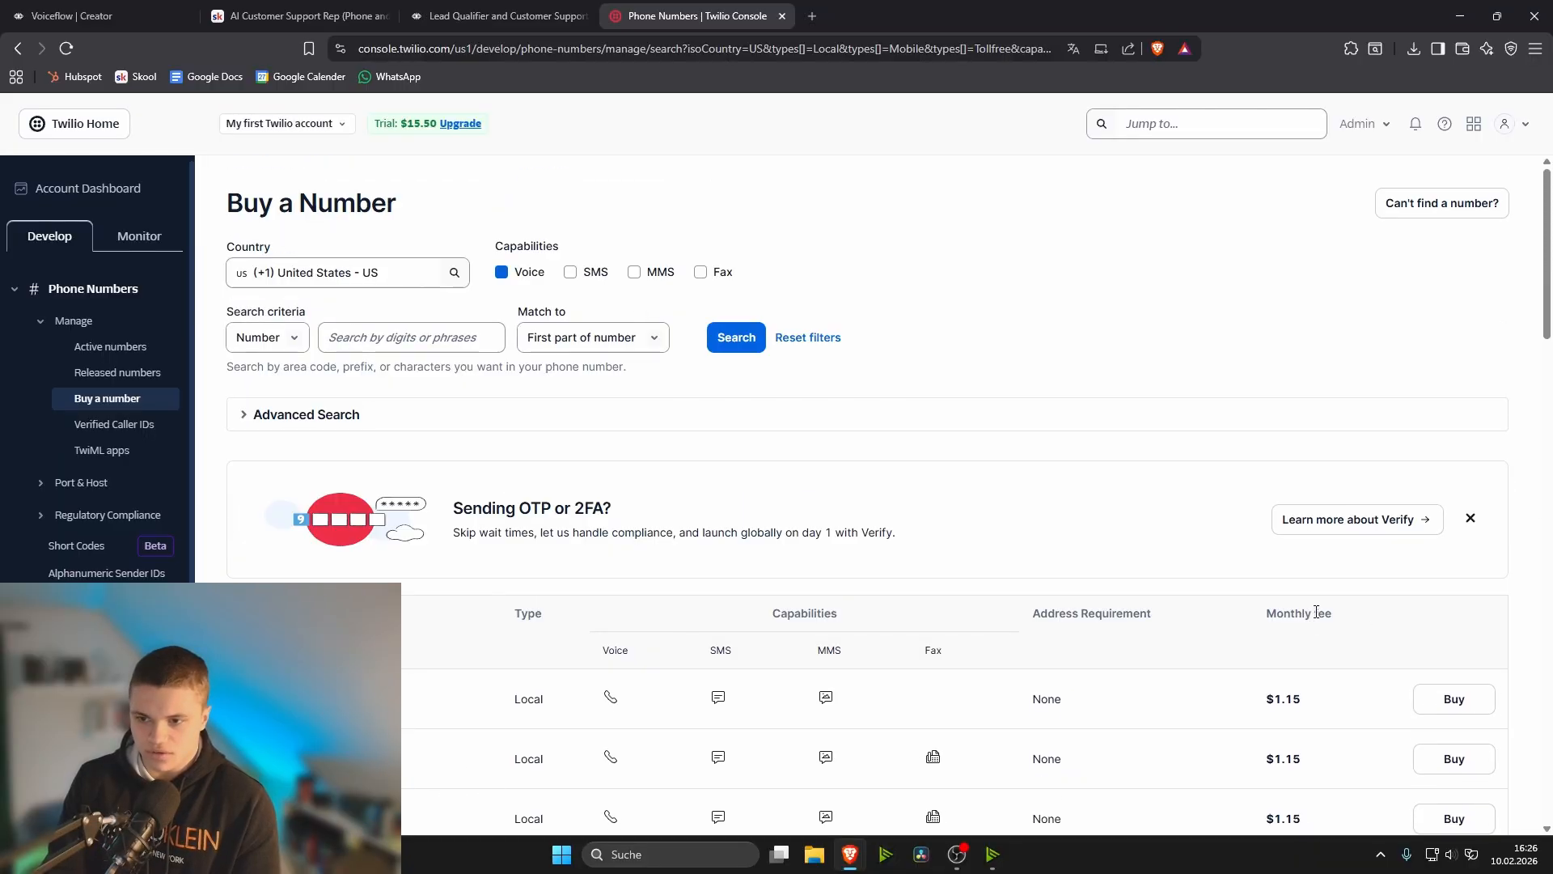
- Open the purchase review for the first listed number, accept the emergency calling terms and check the monthly fee
{"action": "left_click", "coordinate": [1452, 699]}
{"action": "scroll", "coordinate": [752, 358], "scroll_direction": "down", "scroll_amount": 3}
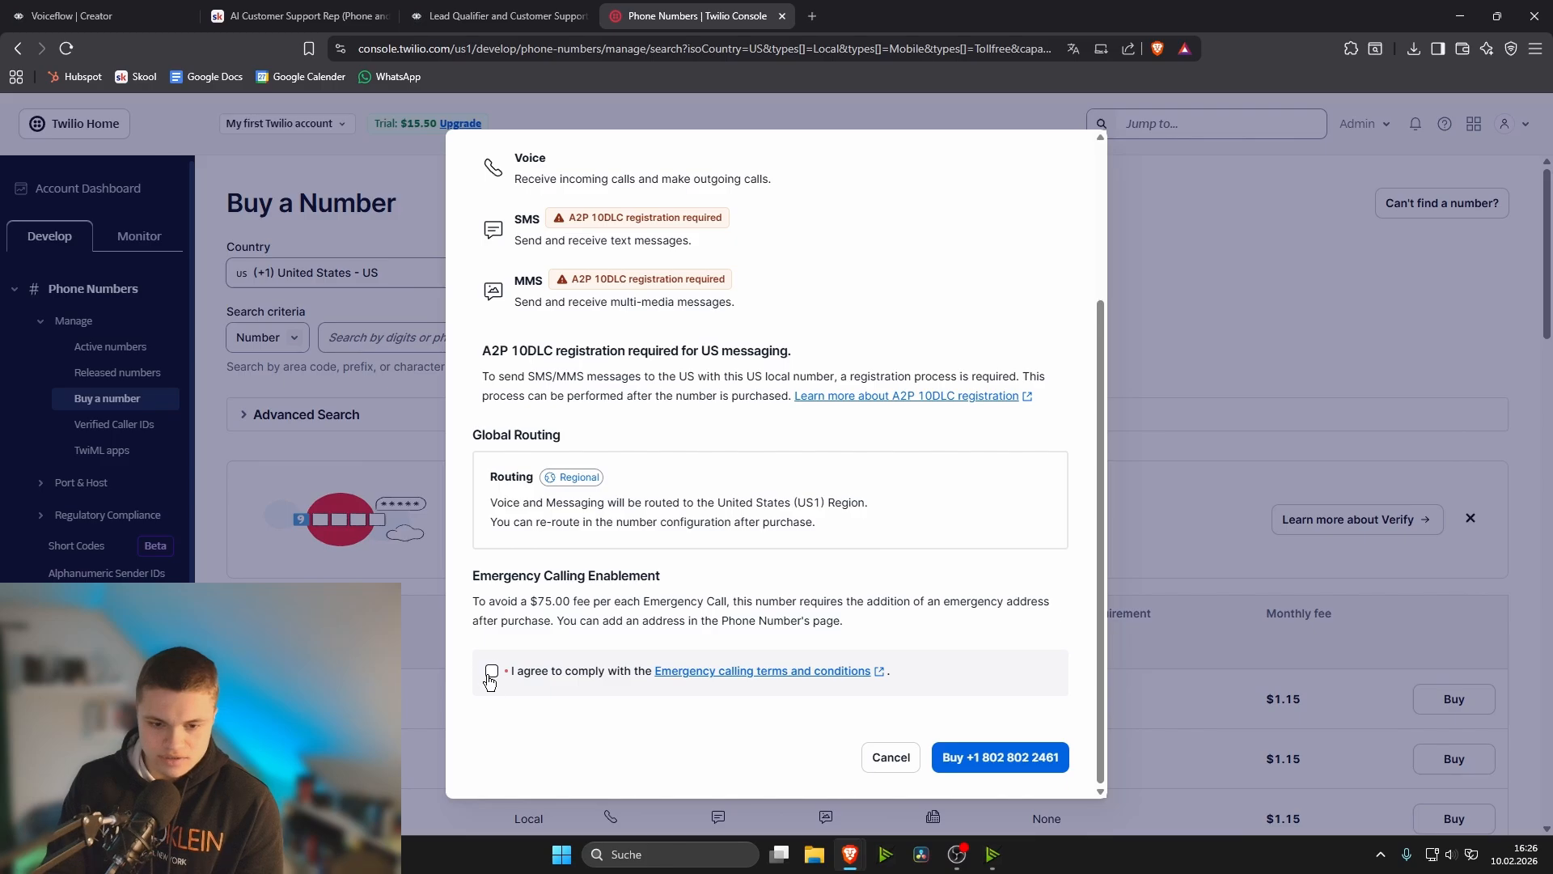
{"action": "left_click", "coordinate": [492, 671]}
{"action": "scroll", "coordinate": [1039, 678], "scroll_direction": "up", "scroll_amount": 3}
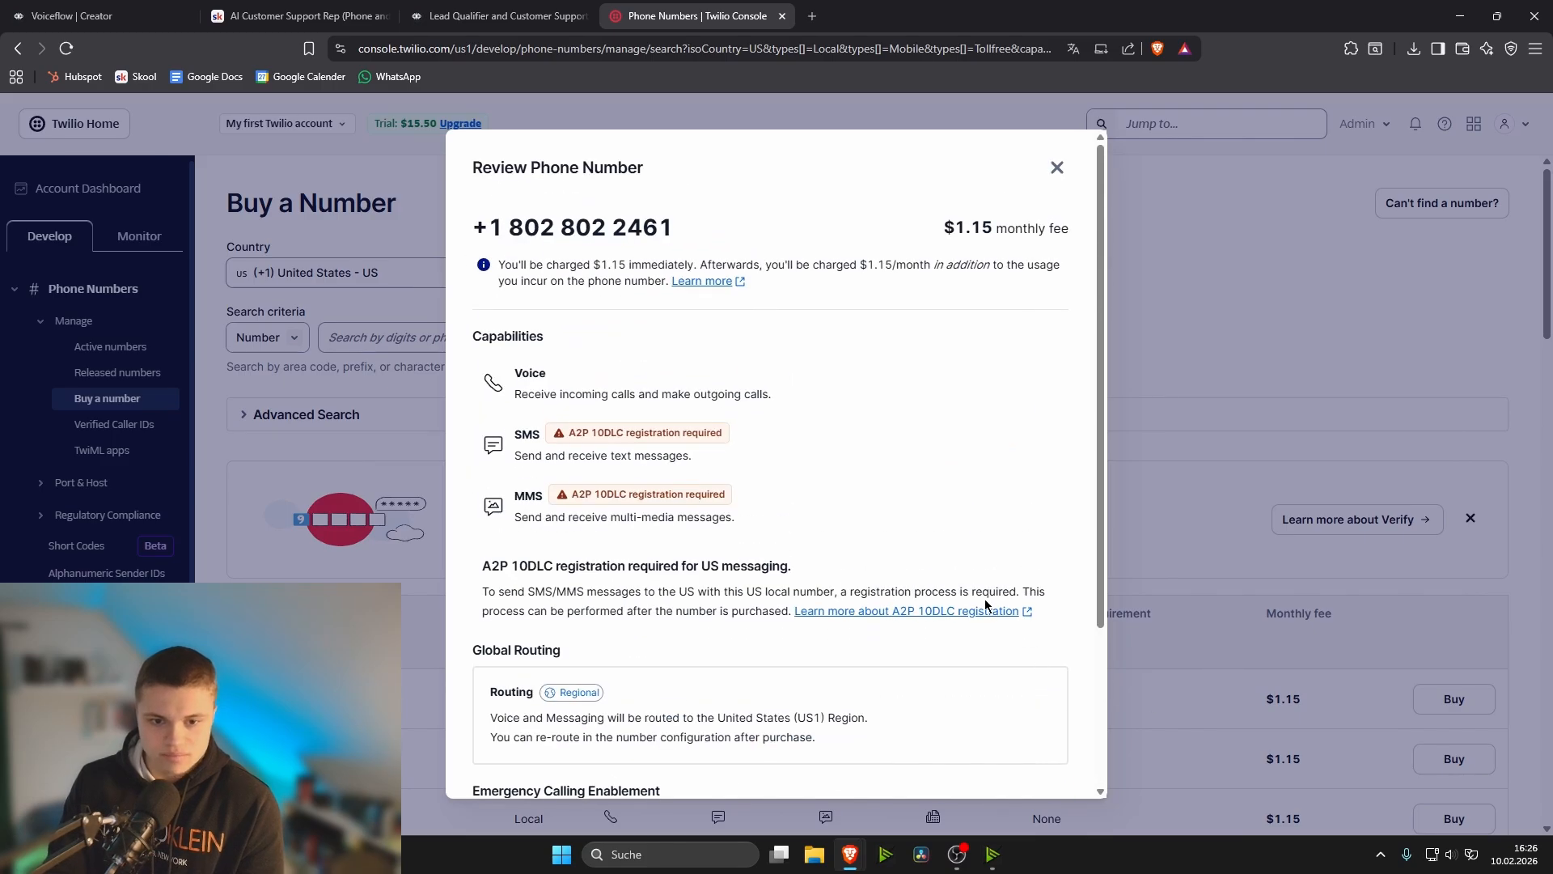
{"action": "left_click_drag", "start_coordinate": [943, 228], "coordinate": [1018, 227]}
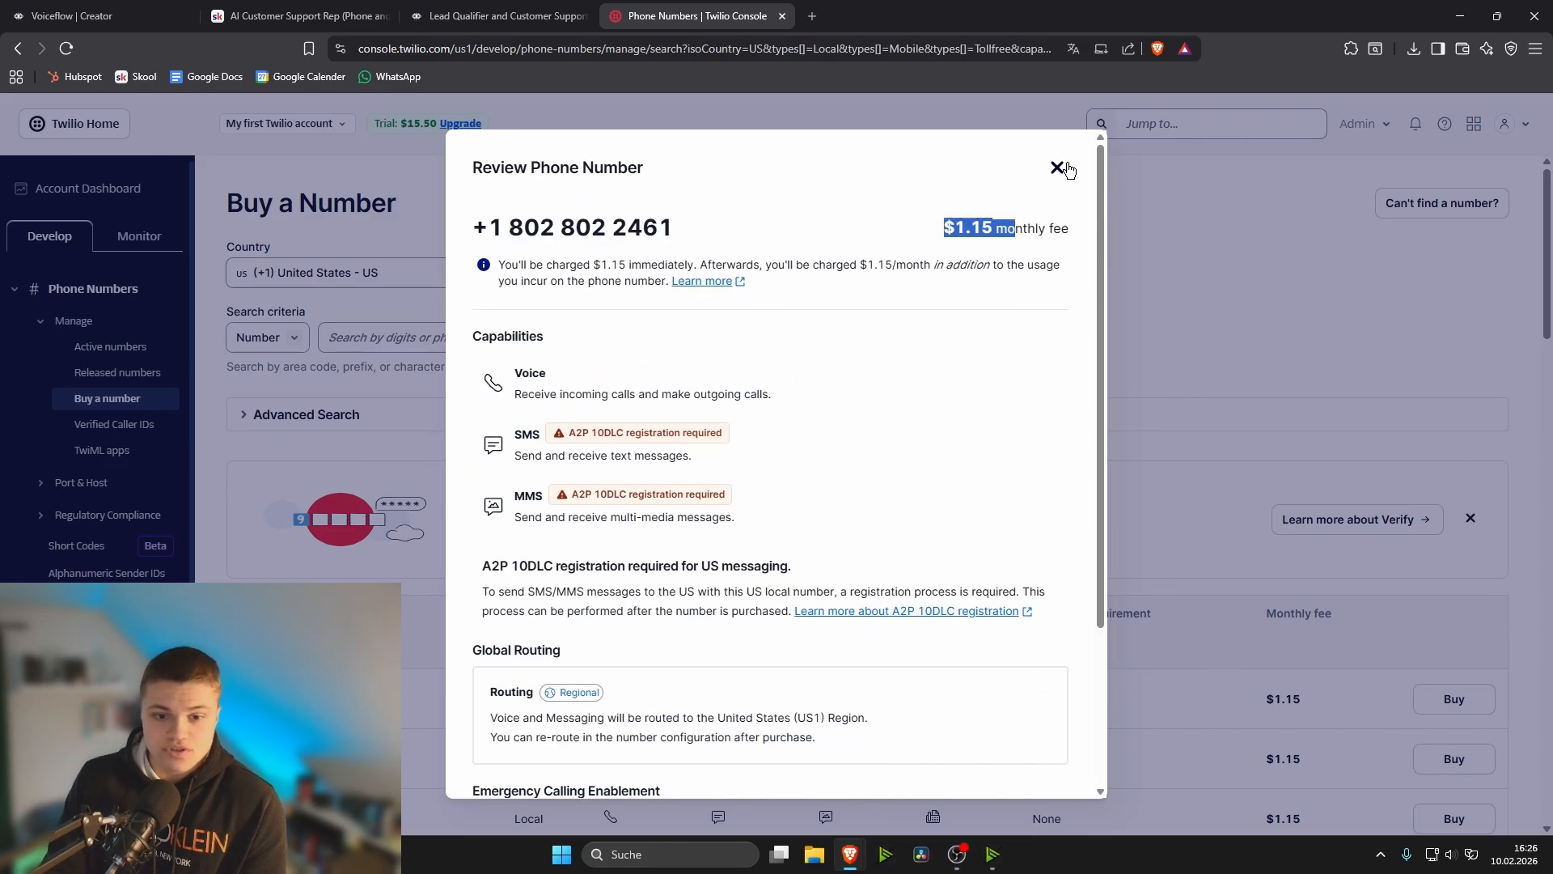
{"action": "left_click", "coordinate": [999, 323]}
{"action": "scroll", "coordinate": [1019, 437], "scroll_direction": "down", "scroll_amount": 3}
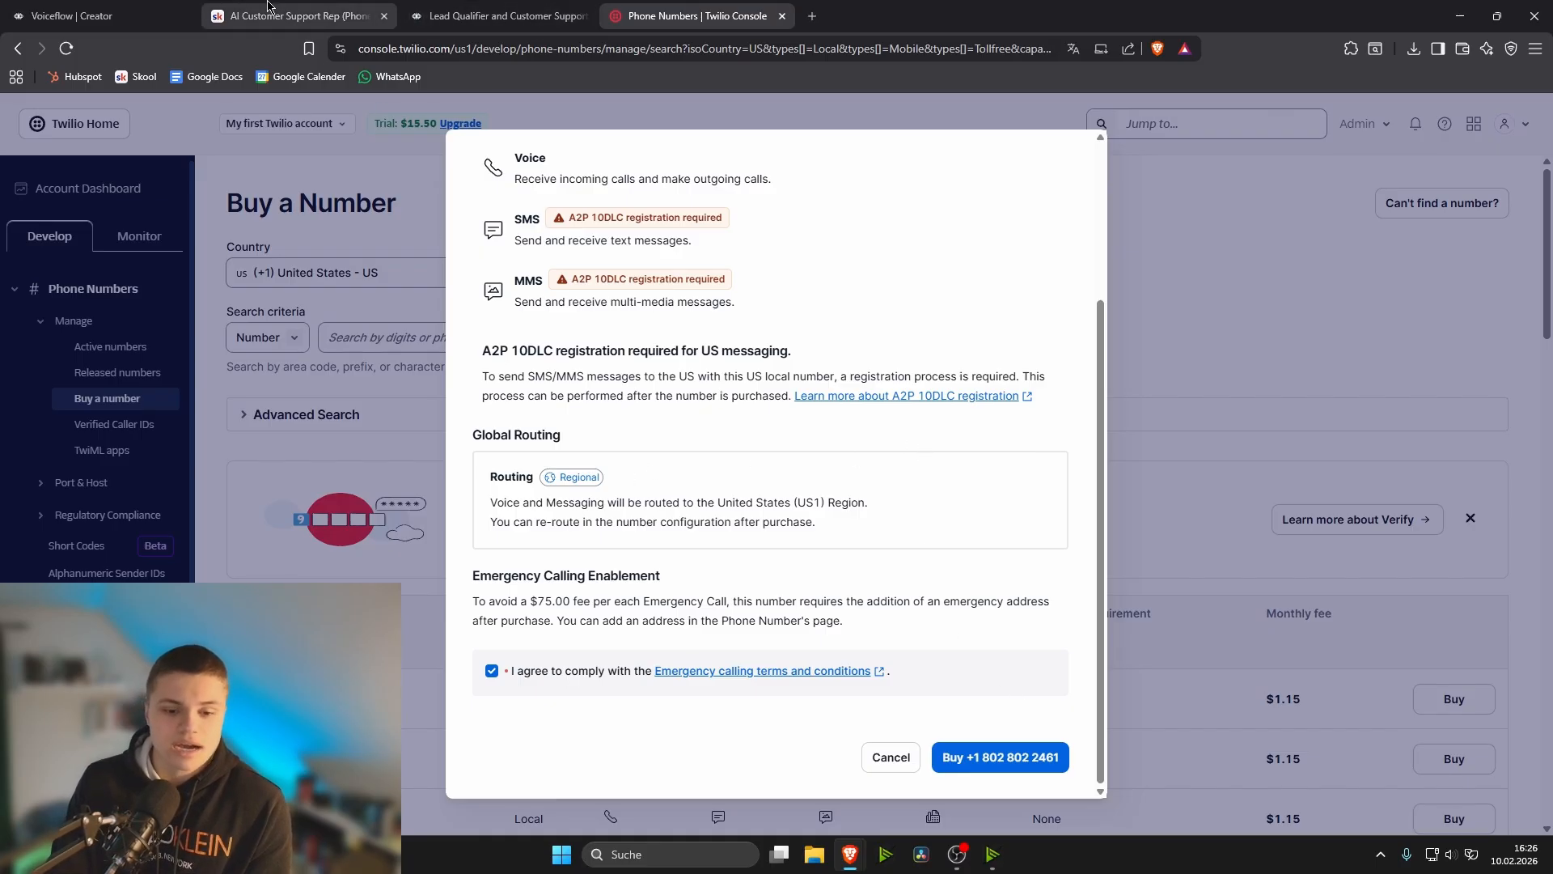
- Switch back to Voiceflow and go over the phone number and account SID fields of the Twilio form
{"action": "left_click", "coordinate": [488, 8]}
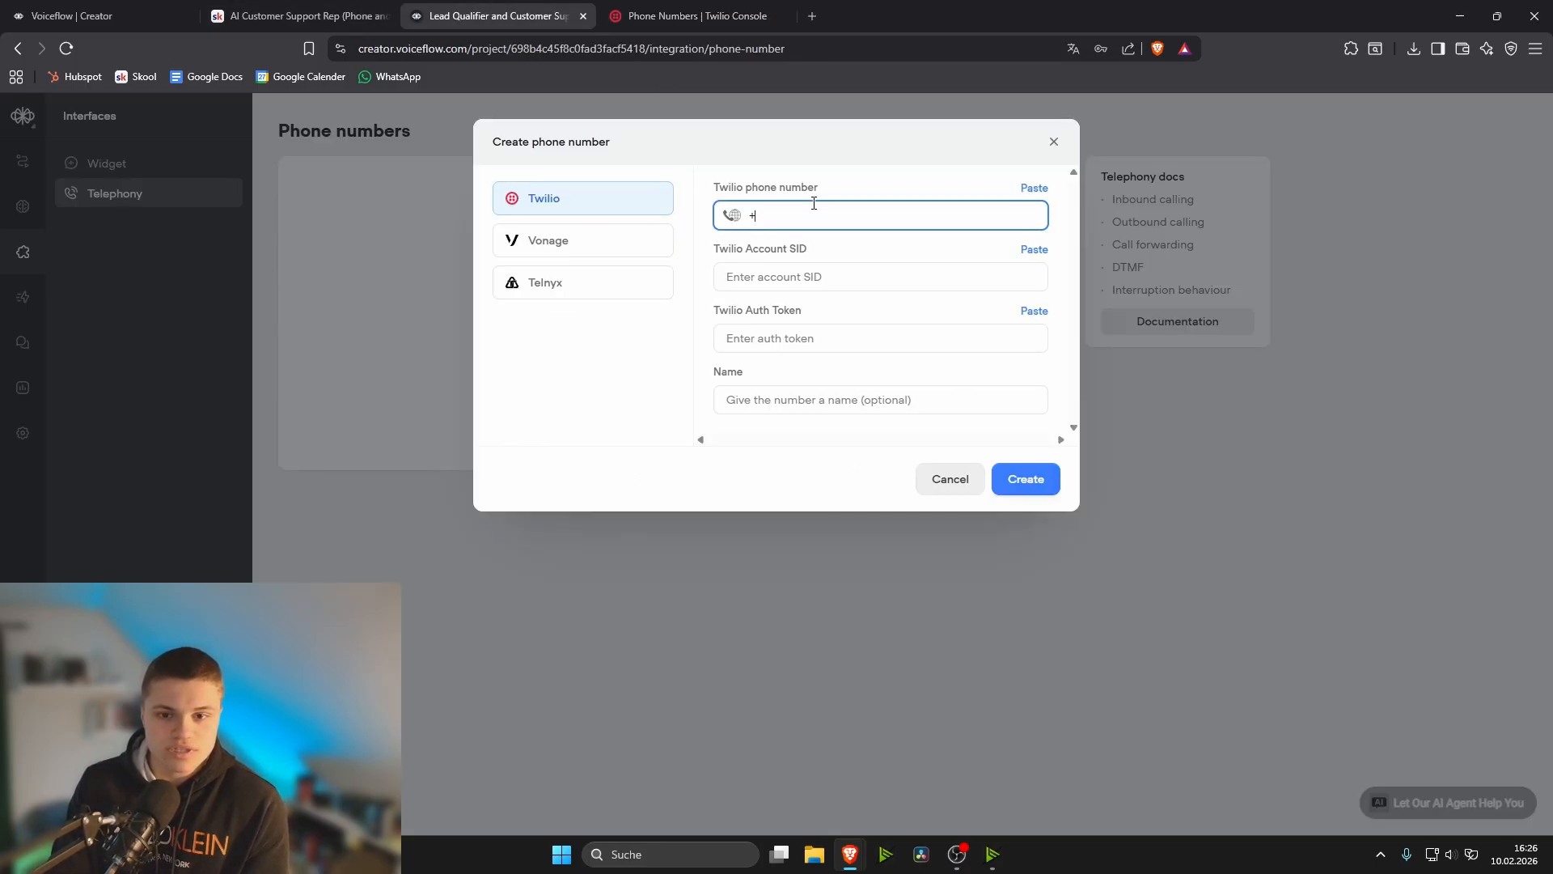
{"action": "left_click", "coordinate": [849, 184]}
{"action": "left_click", "coordinate": [800, 211]}
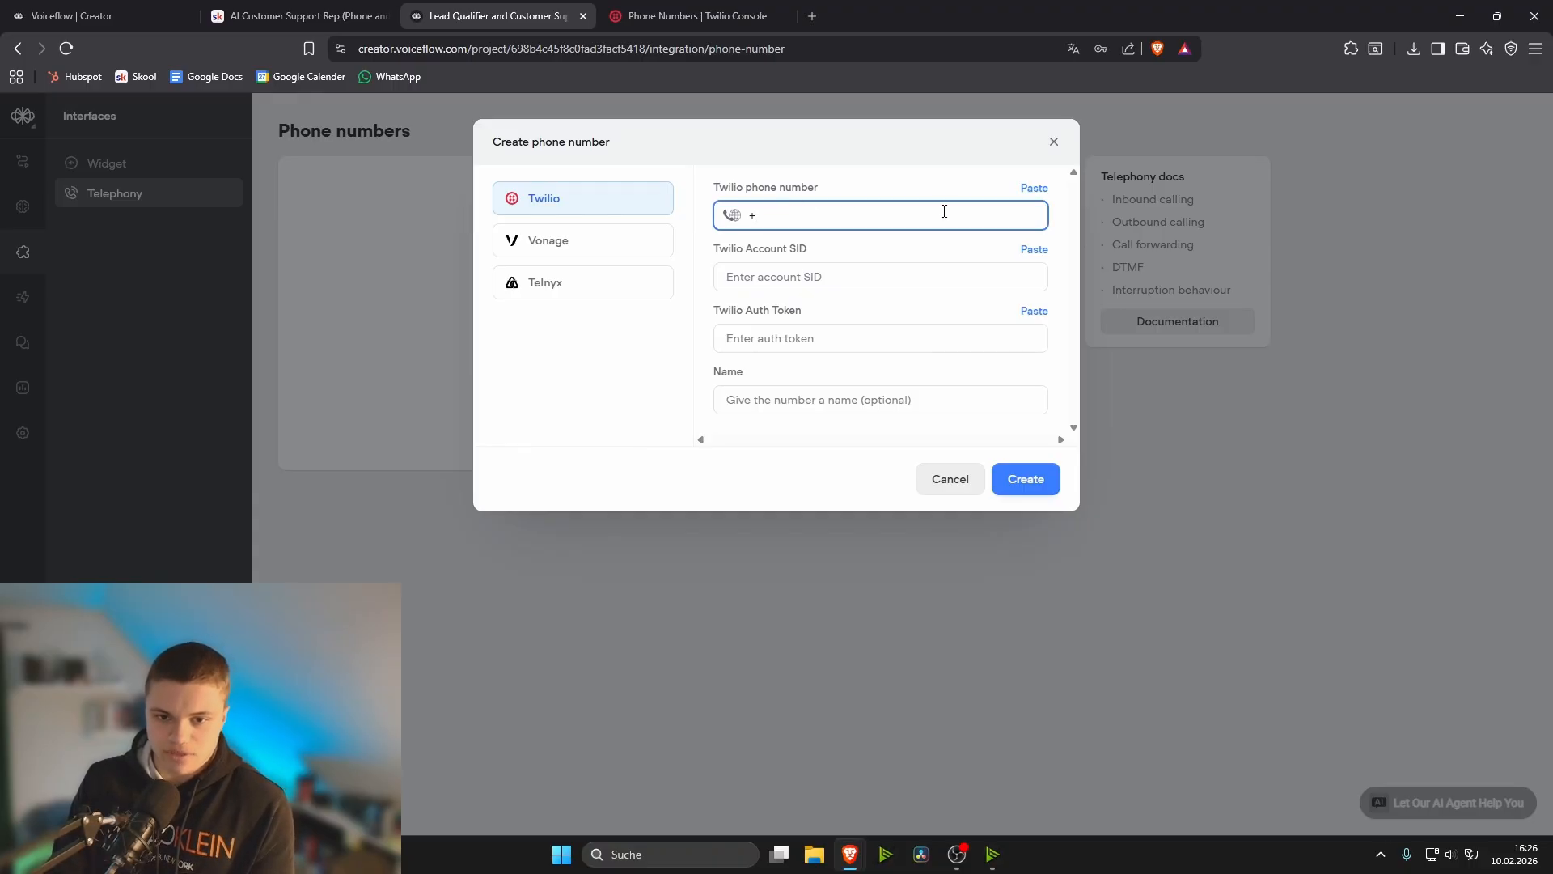
{"action": "left_click", "coordinate": [827, 276]}
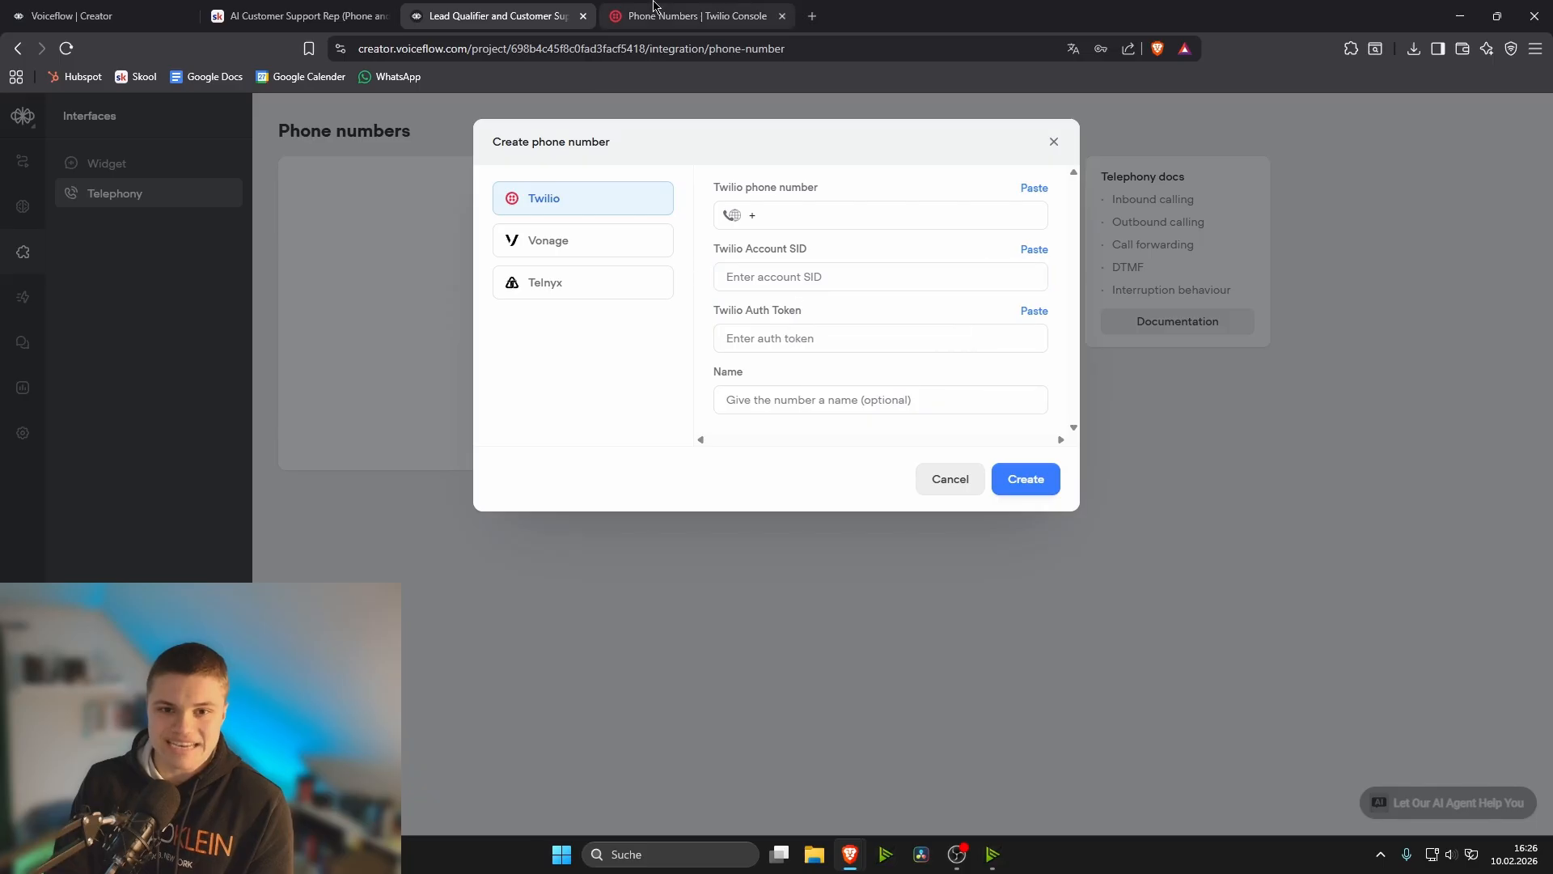
- Switch to Twilio, dismiss the purchase review, and select the user SID in the user settings overview
{"action": "left_click", "coordinate": [692, 15]}
{"action": "left_click", "coordinate": [1320, 178]}
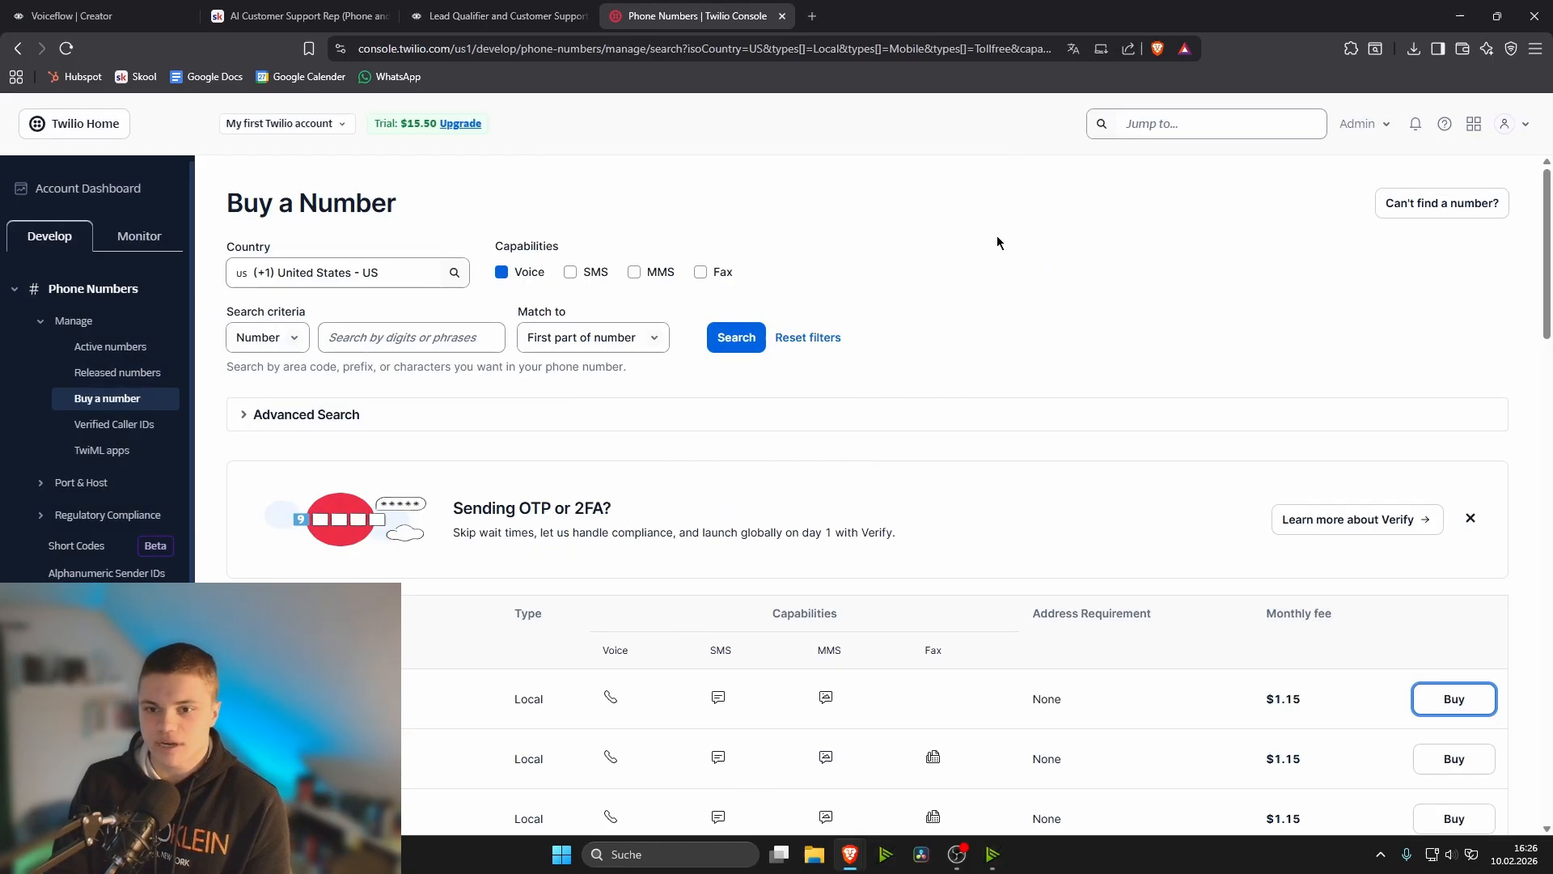
{"action": "left_click", "coordinate": [1505, 126]}
{"action": "left_click", "coordinate": [1401, 223]}
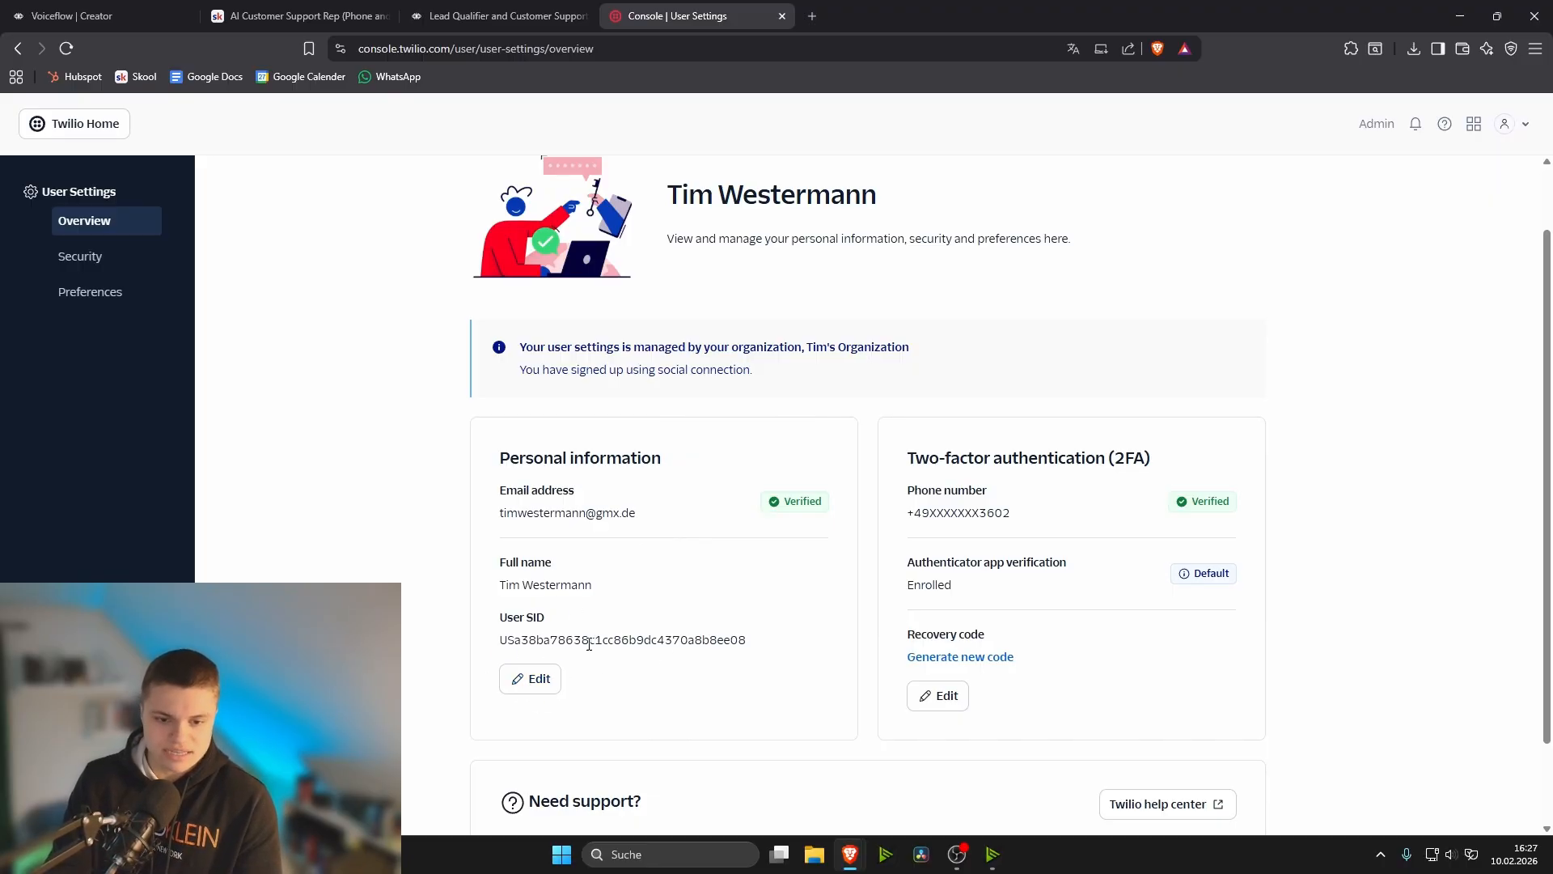
{"action": "left_click_drag", "start_coordinate": [747, 639], "coordinate": [473, 647]}
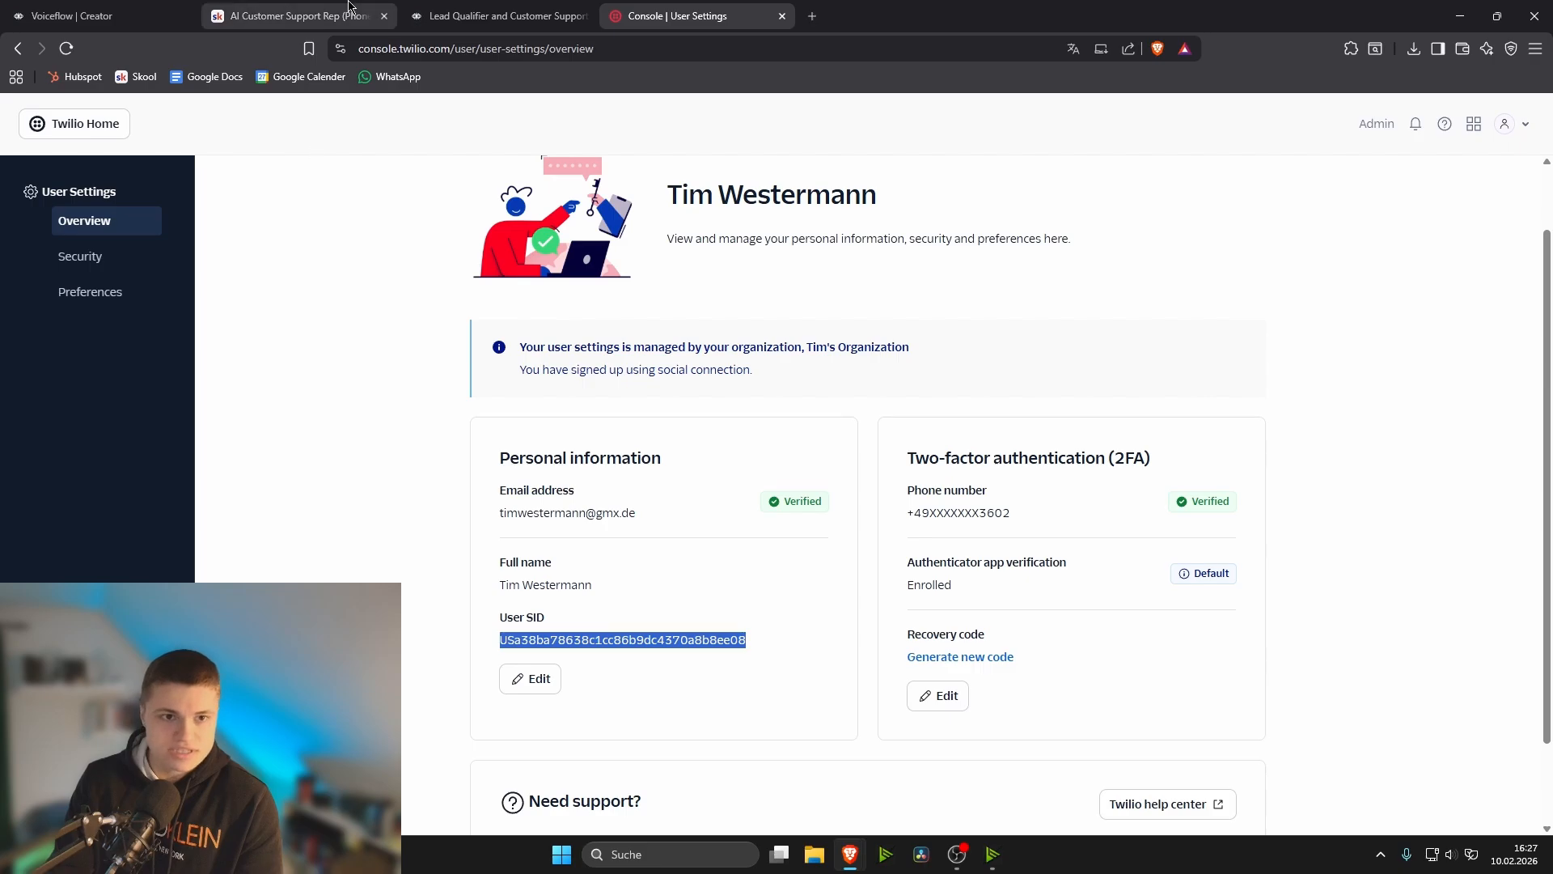
- Check the account SID field in Voiceflow against the SID shown in the Twilio user settings
{"action": "left_click", "coordinate": [441, 12]}
{"action": "left_click", "coordinate": [805, 279]}
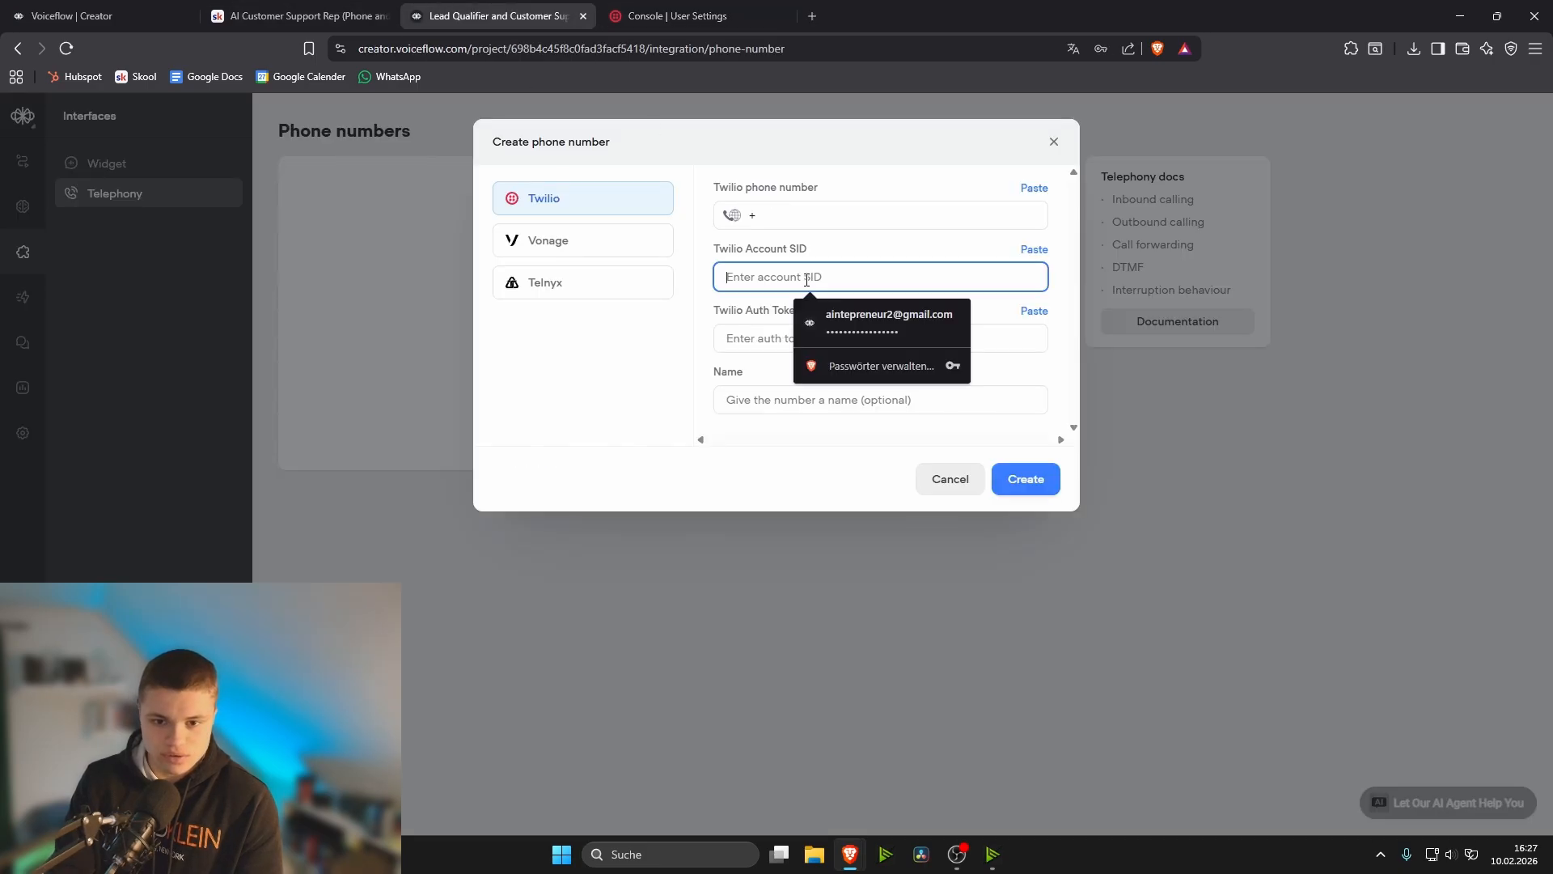
{"action": "left_click", "coordinate": [705, 306]}
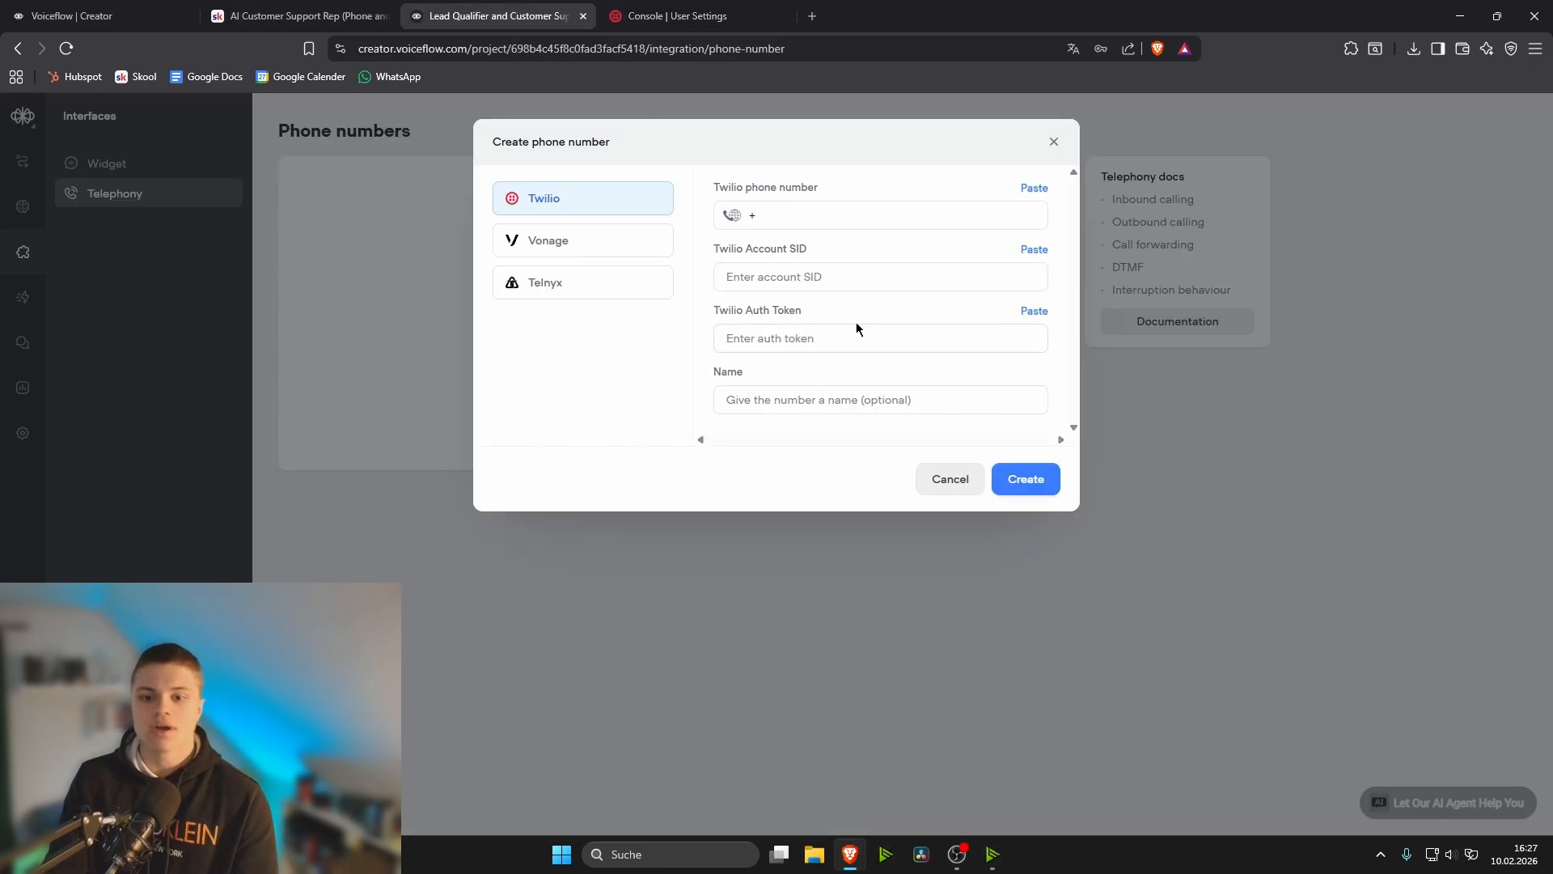
{"action": "left_click", "coordinate": [666, 6]}
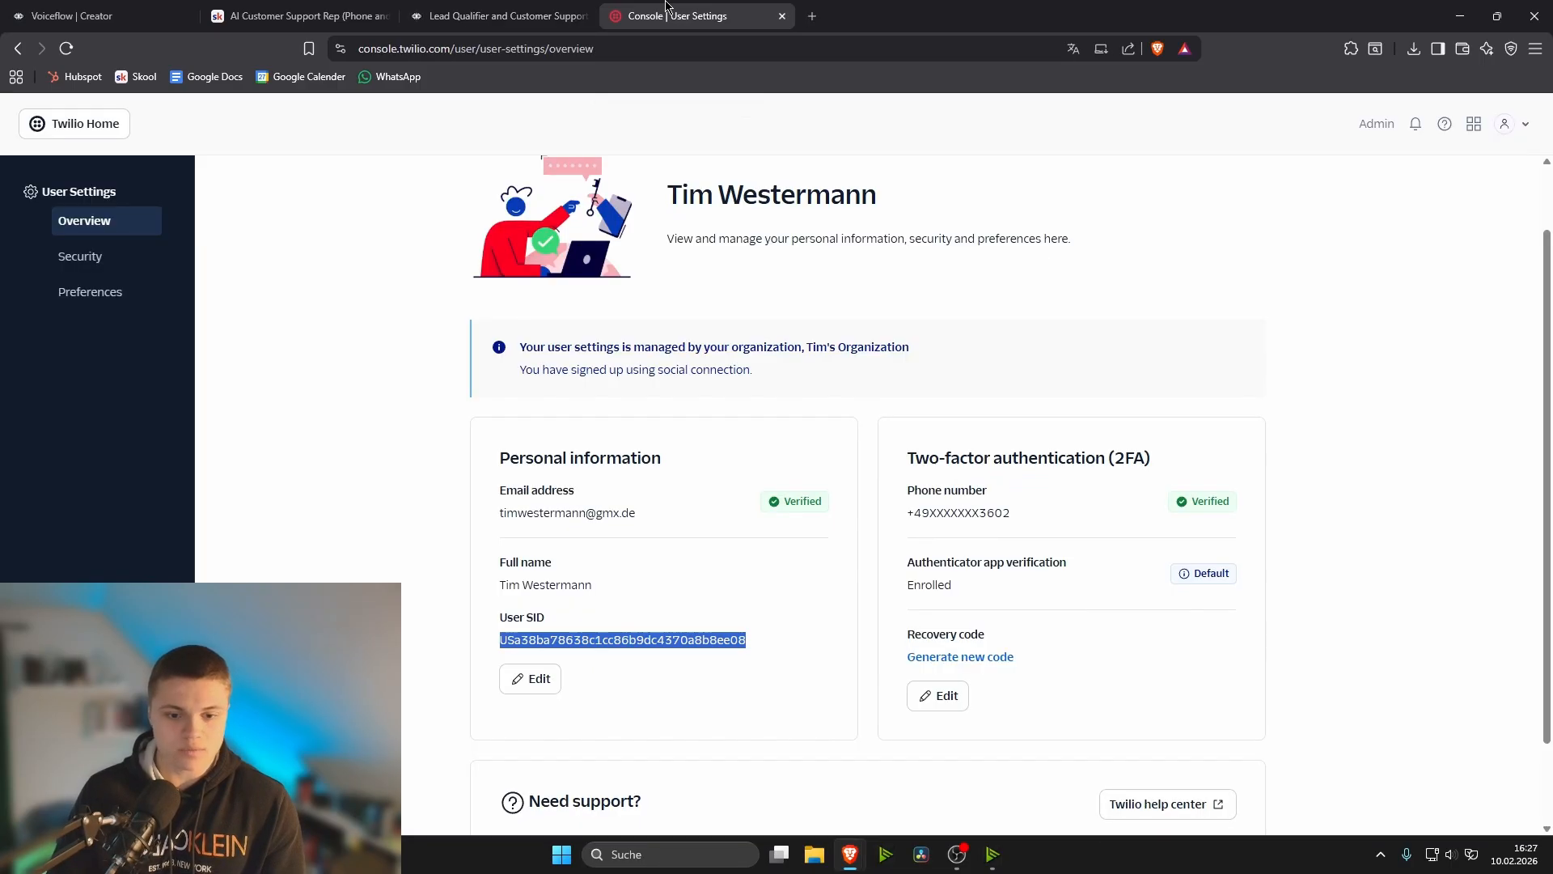
{"action": "left_click", "coordinate": [432, 386]}
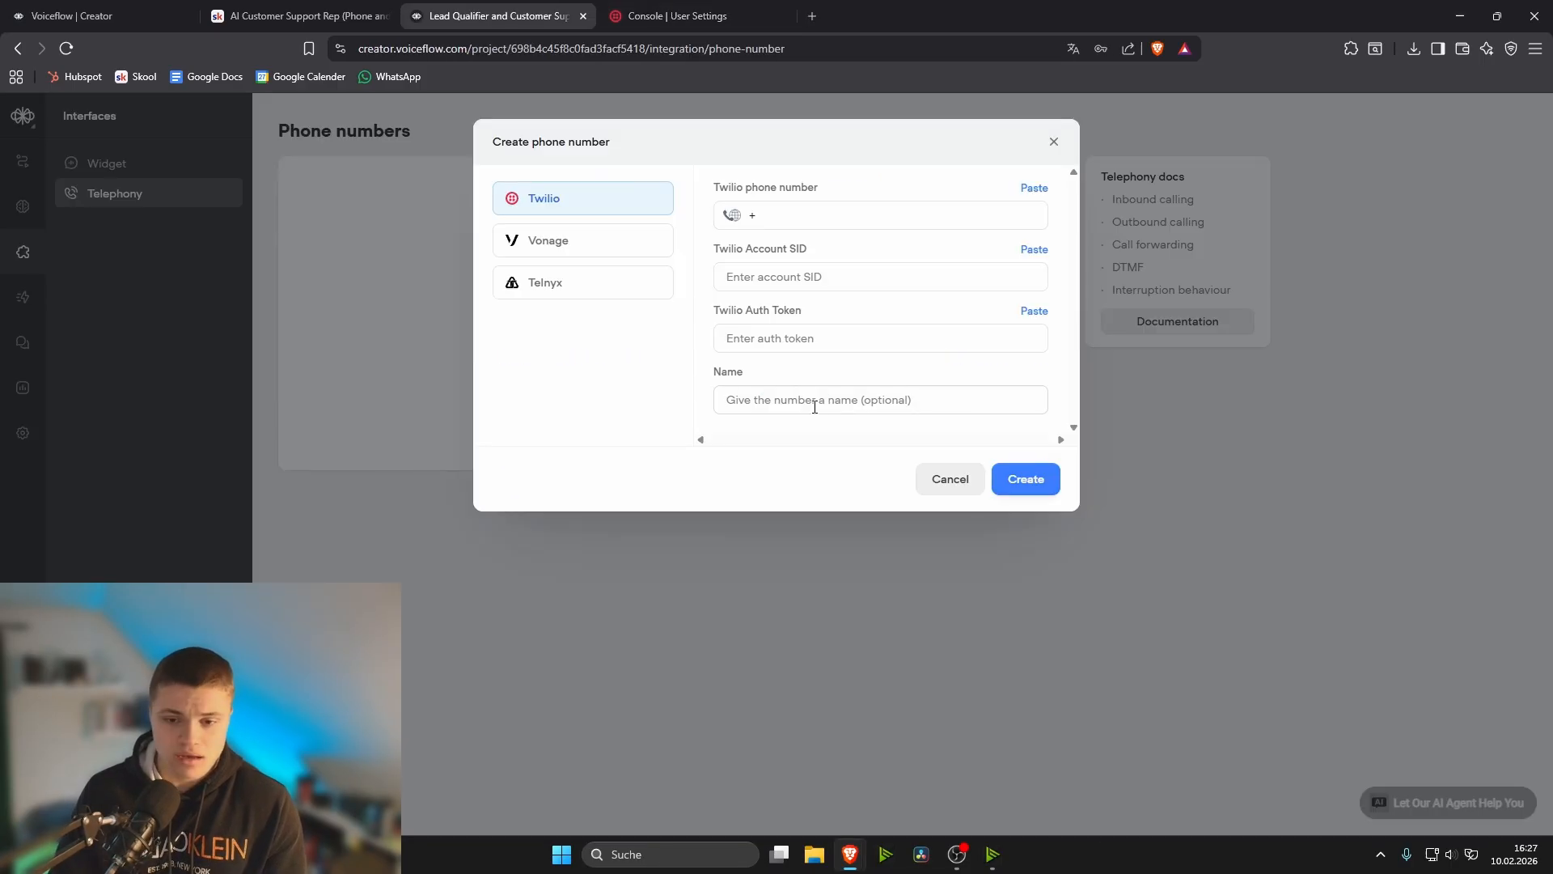
- Try to create the phone number with the form's fields left empty, then close the form
{"action": "left_click", "coordinate": [814, 407]}
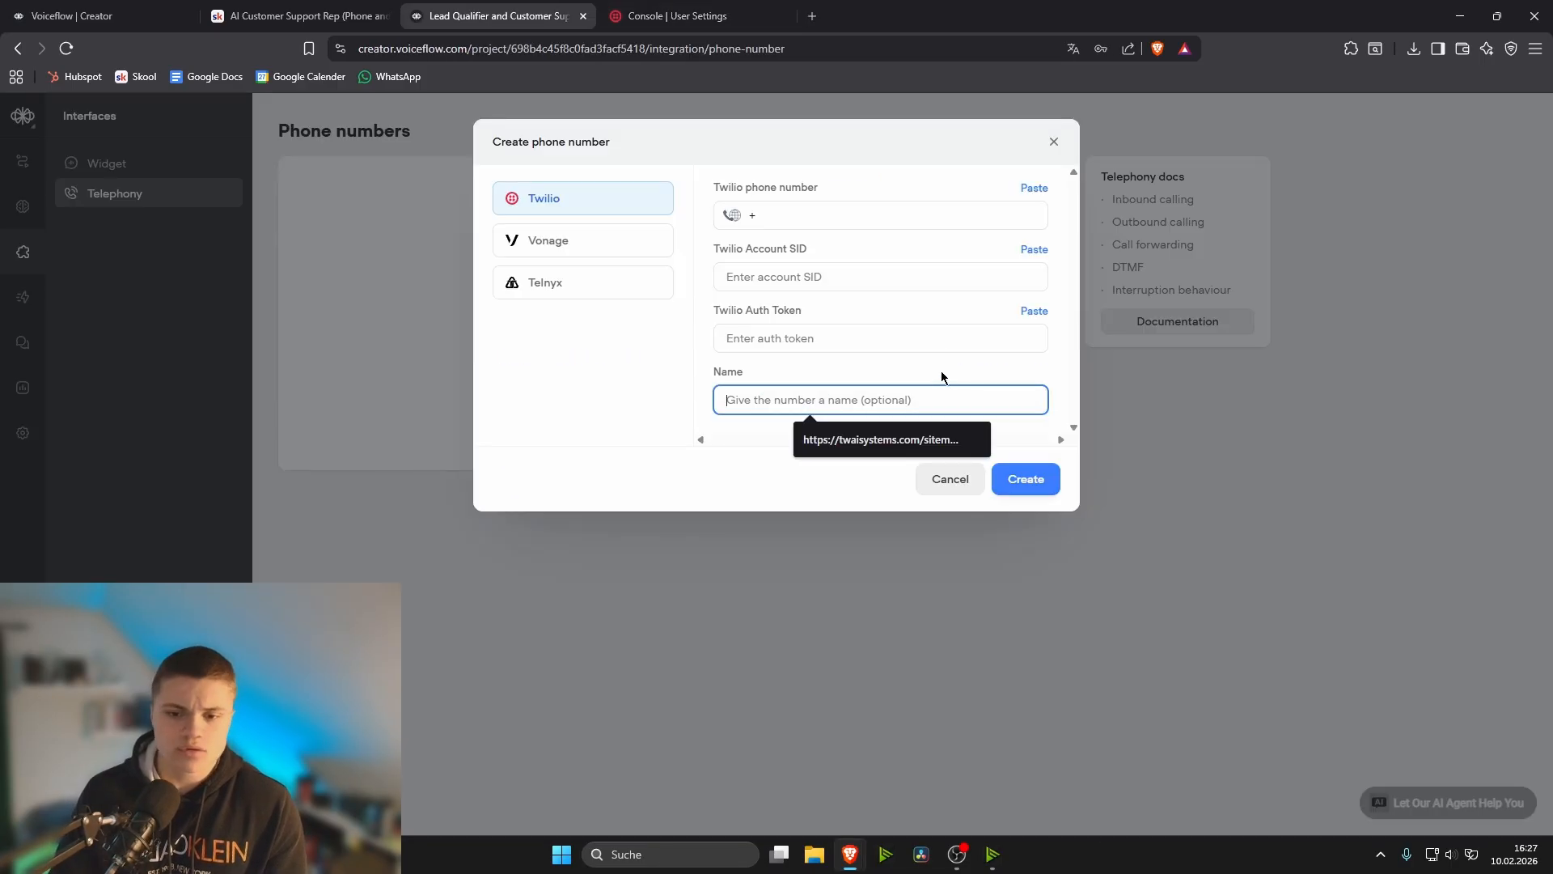
{"action": "left_click", "coordinate": [1037, 487]}
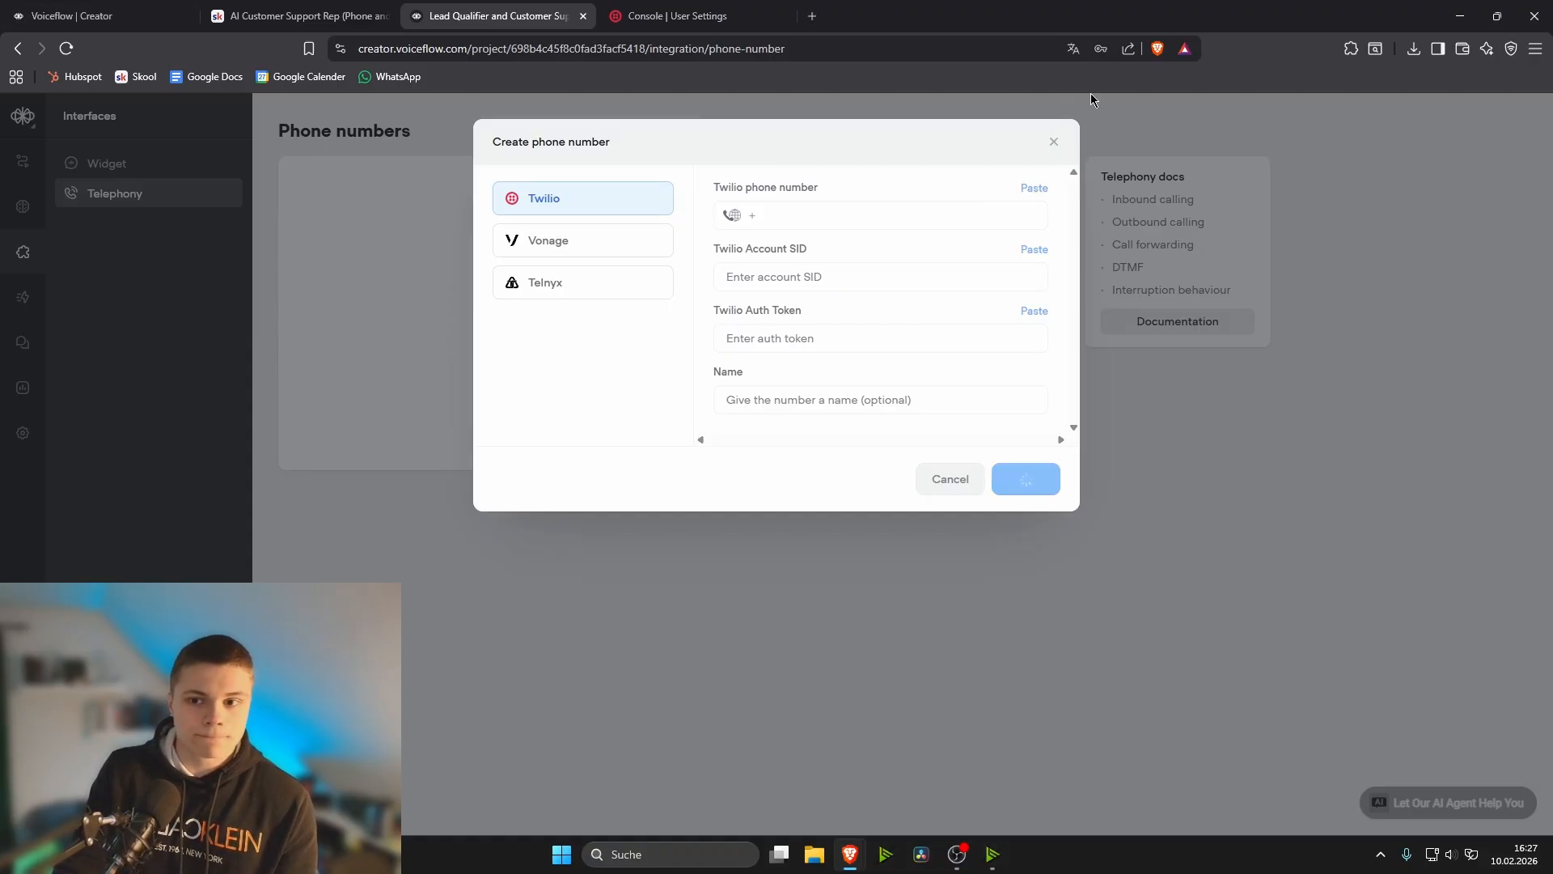
{"action": "left_click", "coordinate": [1053, 145]}
- Return to the workflow canvas and publish the agent
{"action": "left_click", "coordinate": [24, 162]}
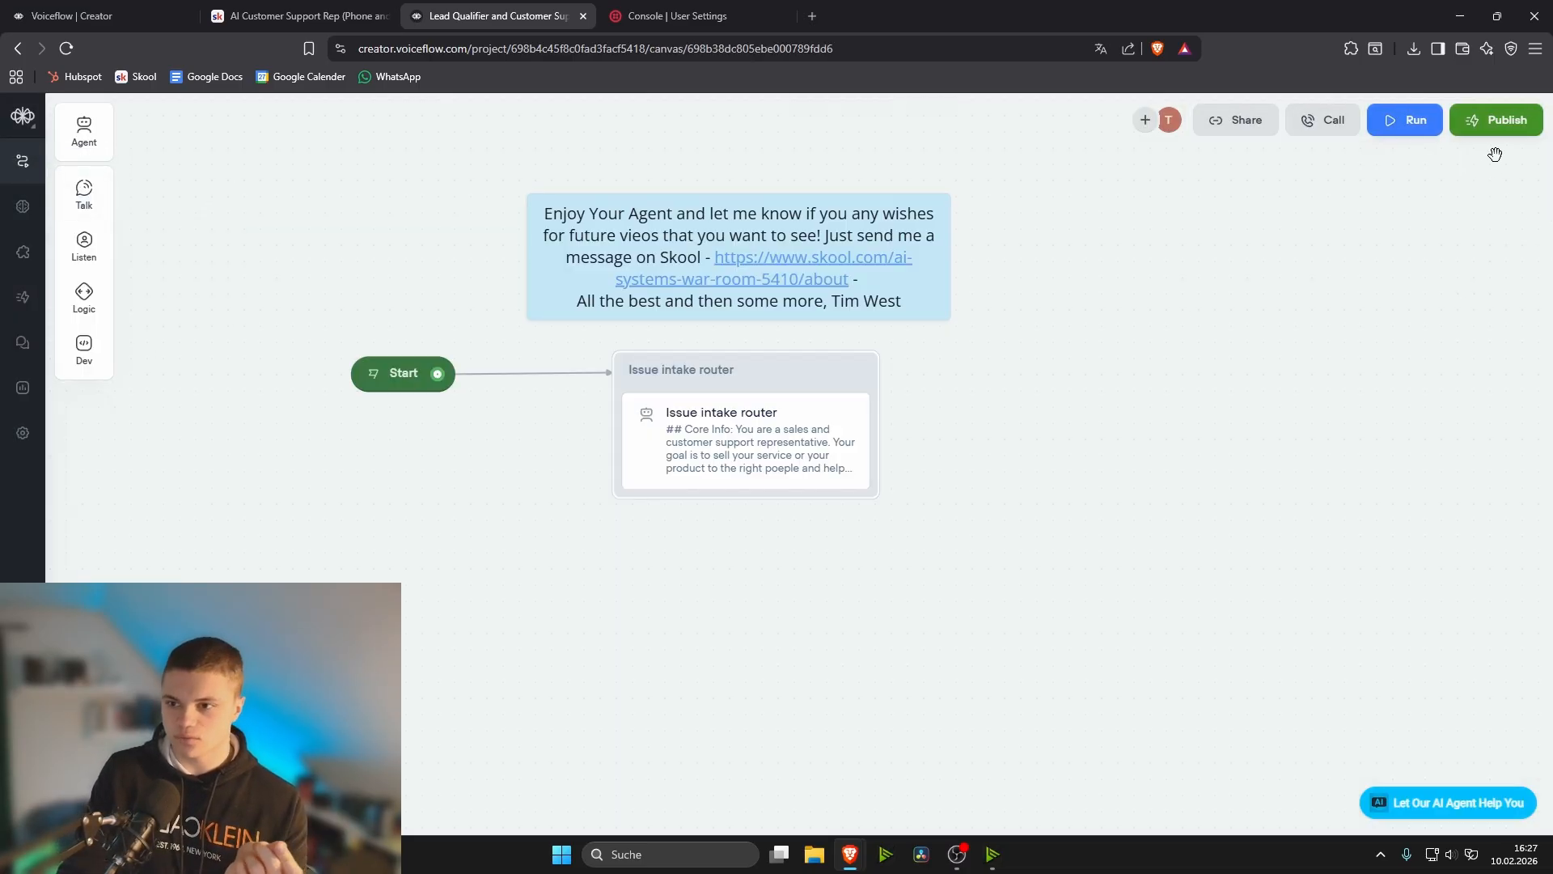
{"action": "left_click", "coordinate": [1502, 131]}
{"action": "left_click", "coordinate": [1358, 419]}
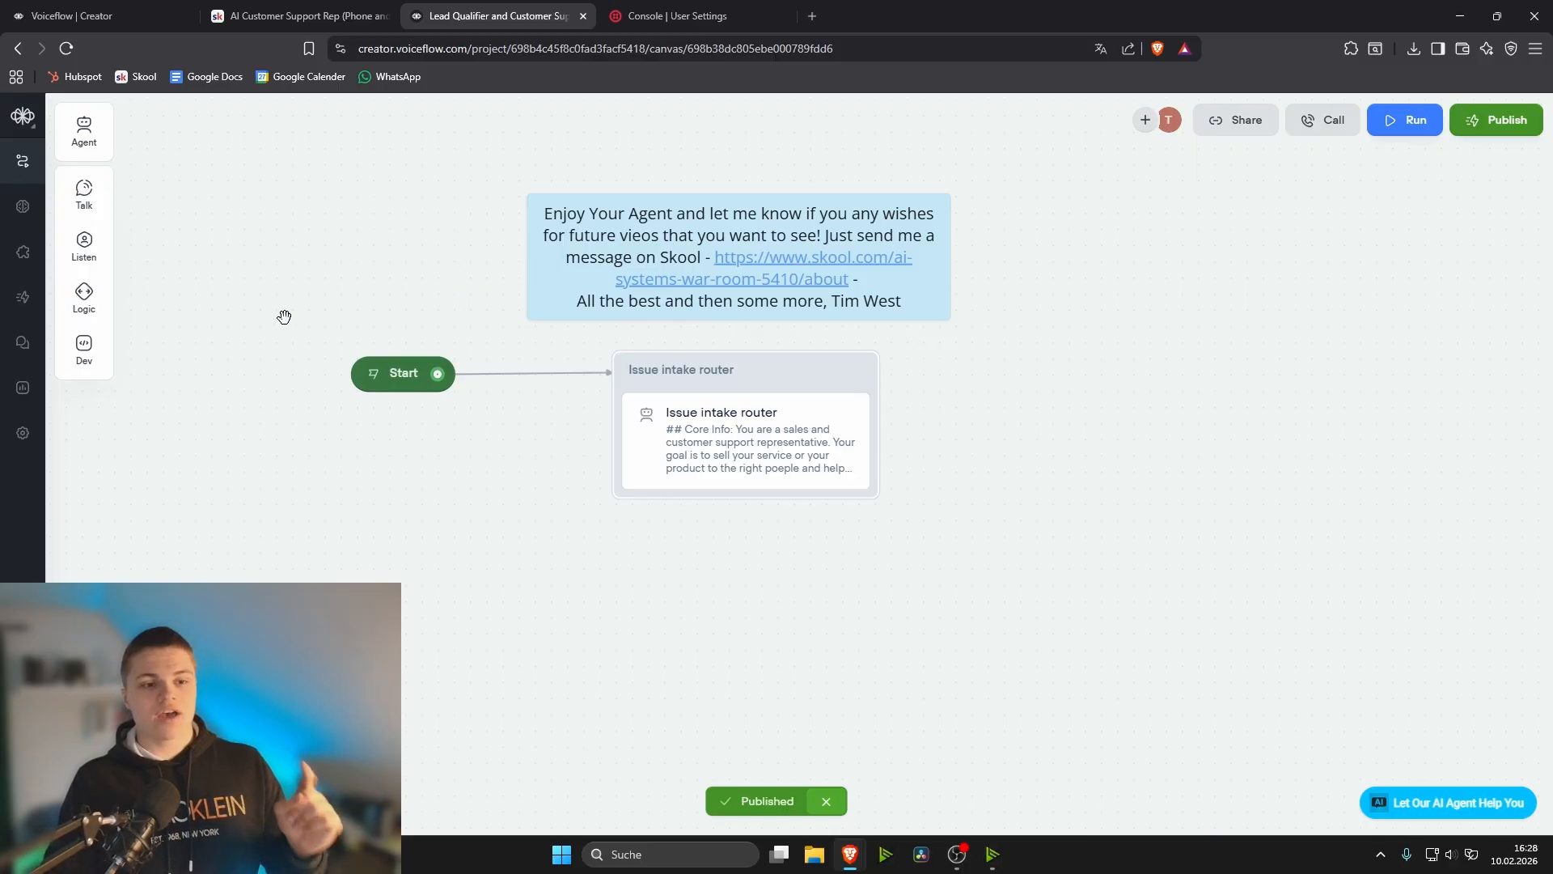
- Open the Widget interface and examine its installation code, interface options, and appearance and style settings
{"action": "left_click", "coordinate": [22, 255]}
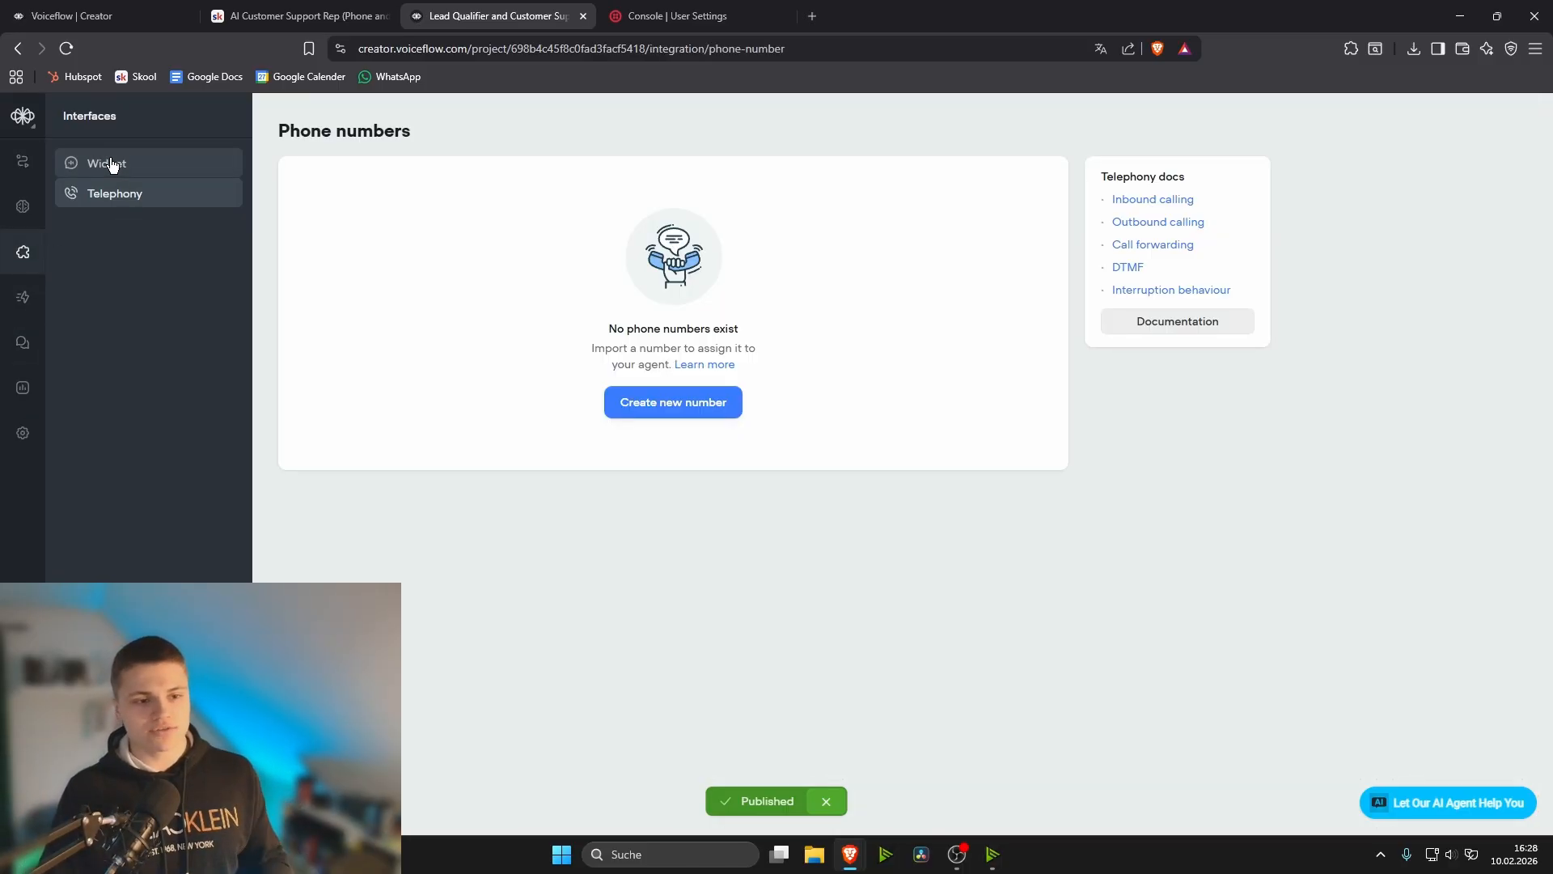
{"action": "left_click", "coordinate": [112, 165]}
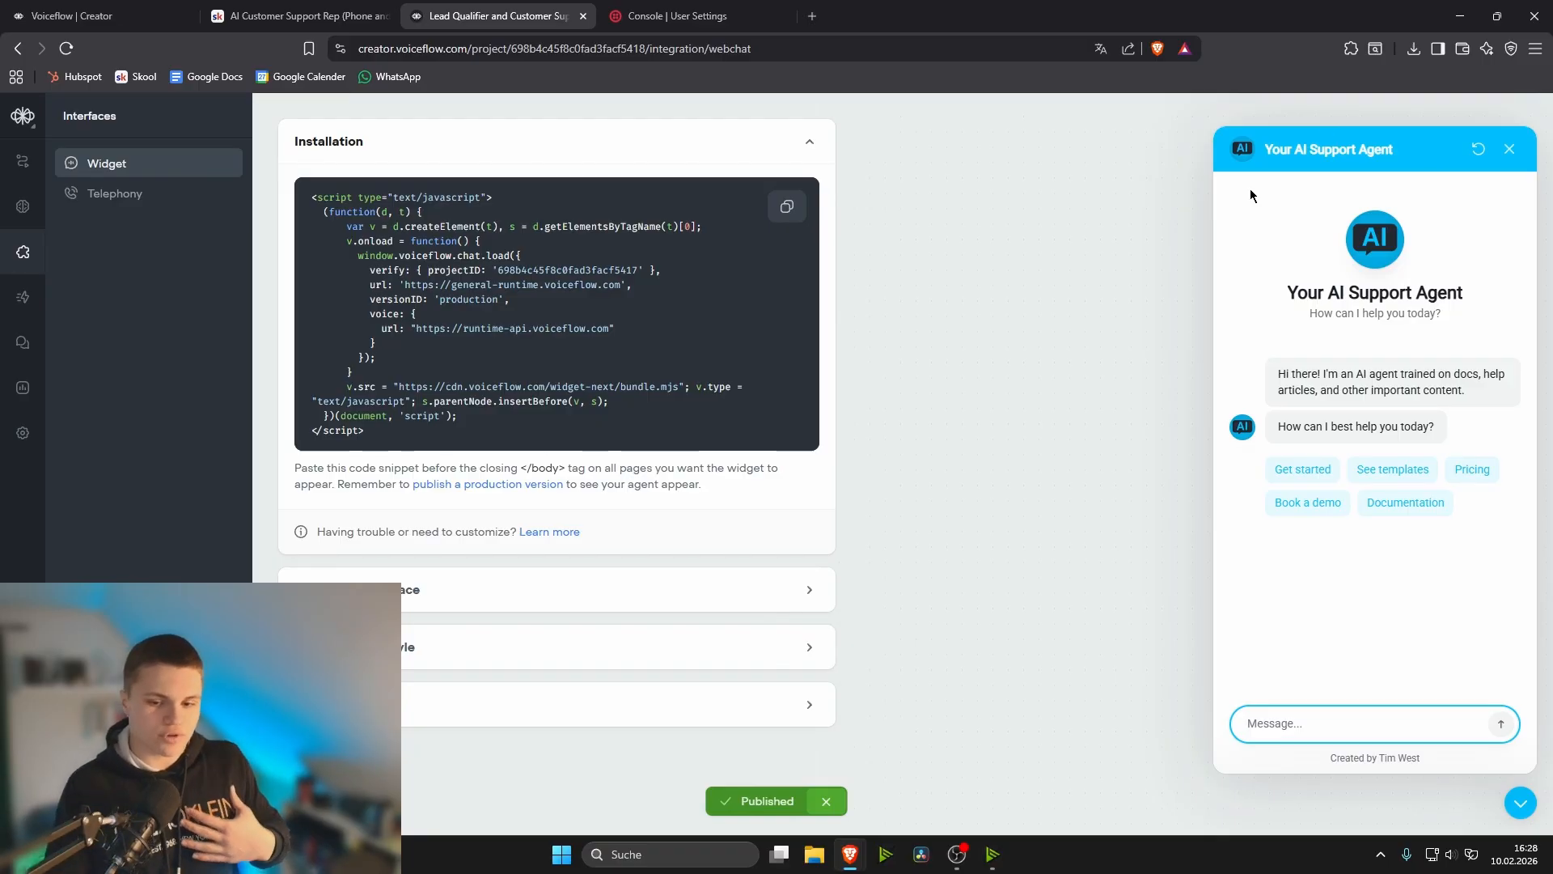
{"action": "left_click", "coordinate": [771, 593]}
{"action": "scroll", "coordinate": [770, 592], "scroll_direction": "down", "scroll_amount": 4}
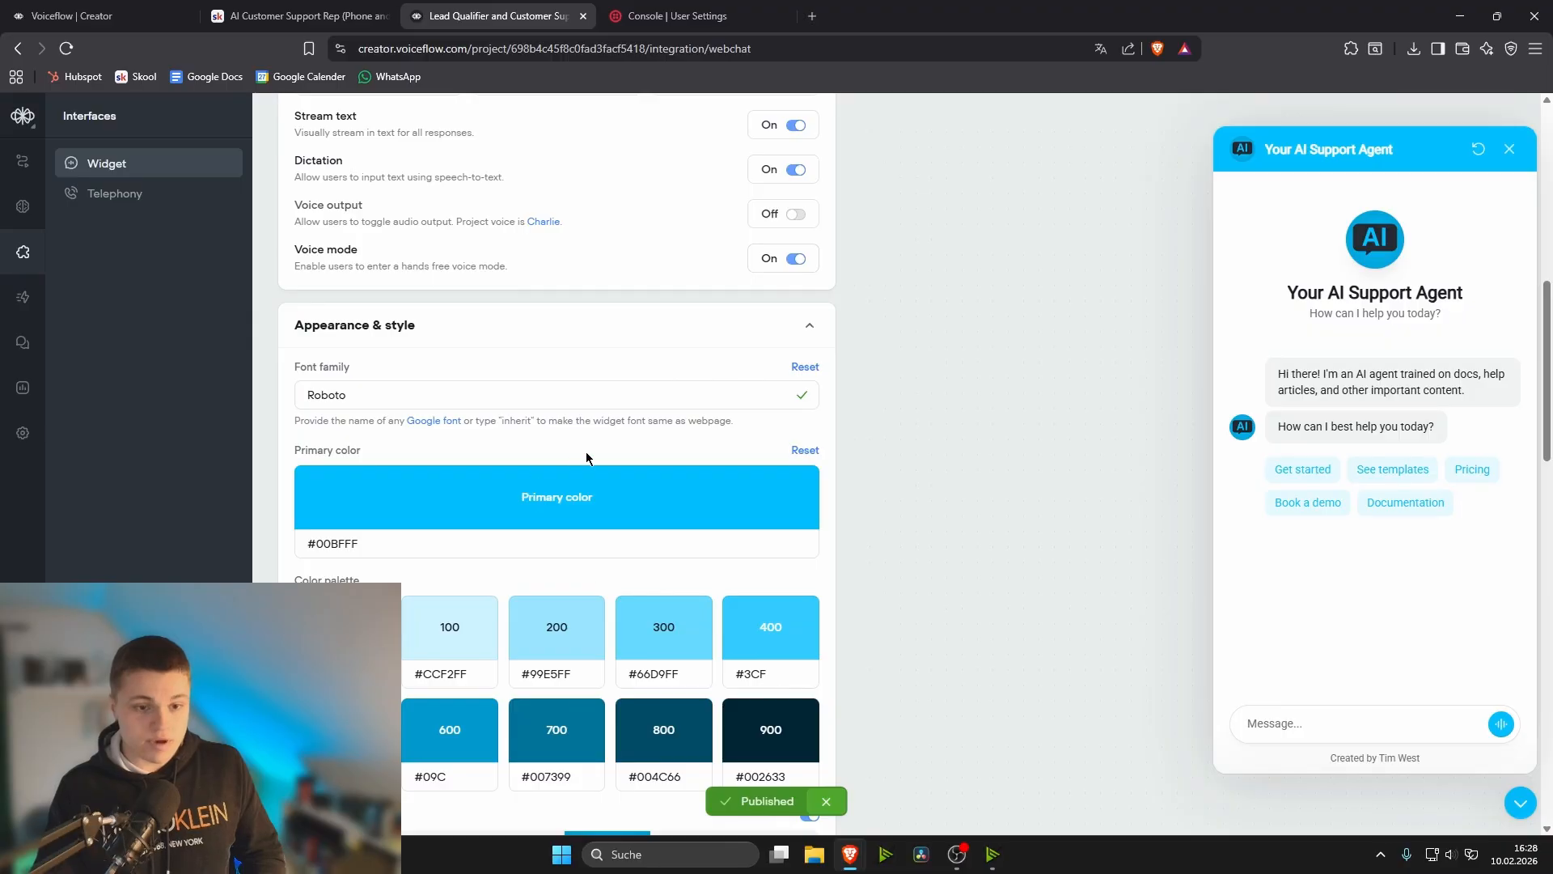
{"action": "scroll", "coordinate": [603, 437], "scroll_direction": "down", "scroll_amount": 2}
{"action": "scroll", "coordinate": [559, 462], "scroll_direction": "down", "scroll_amount": 3}
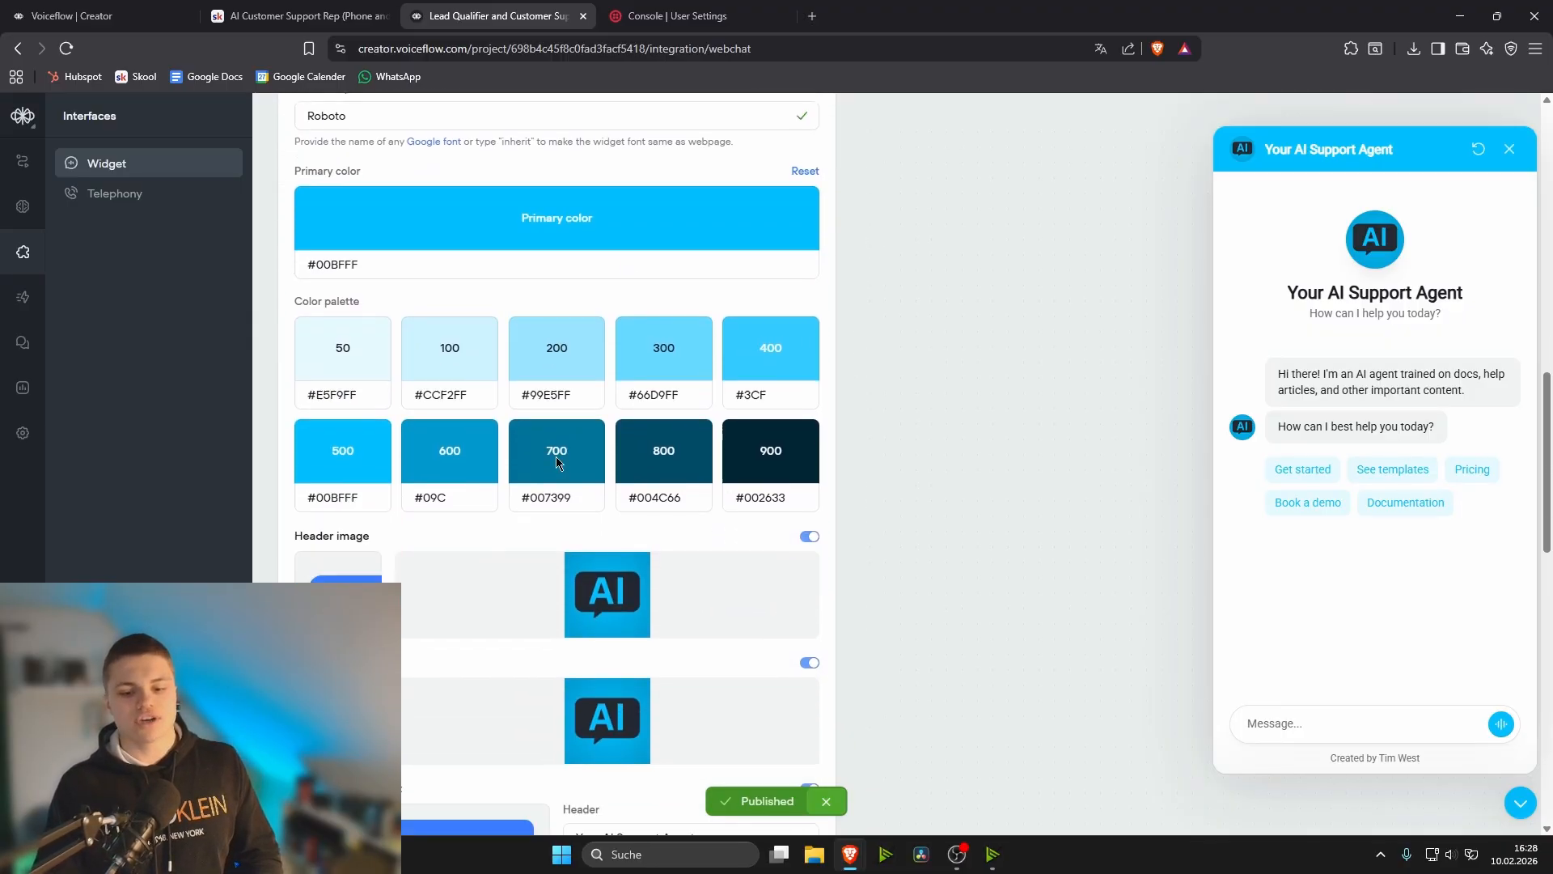
- Collapse the widget's Appearance & style section and copy the installation code snippet
{"action": "scroll", "coordinate": [827, 458], "scroll_direction": "up", "scroll_amount": 8}
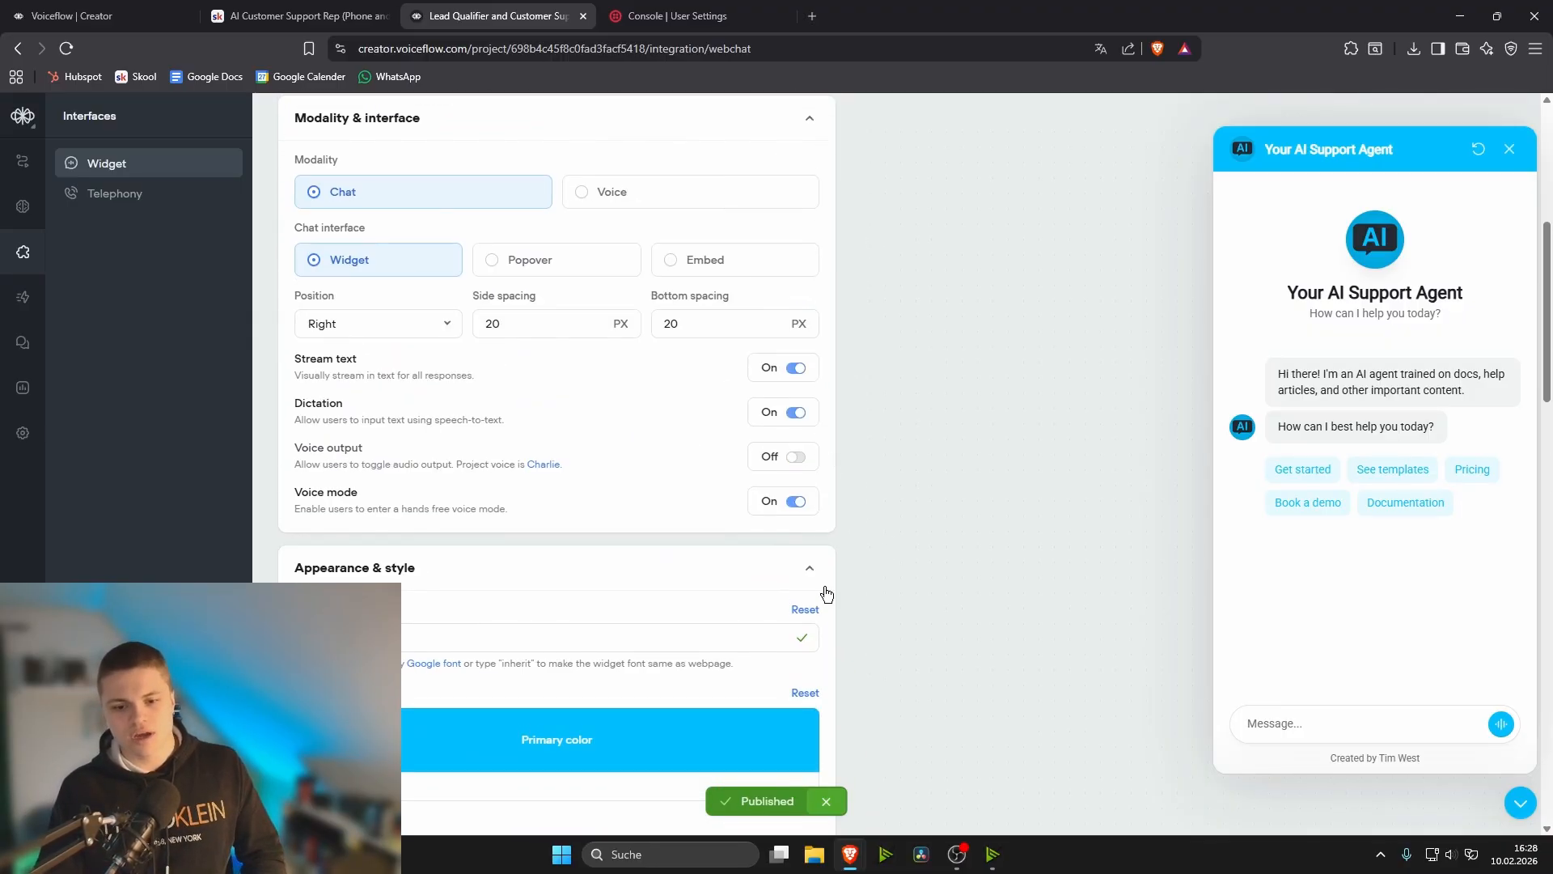
{"action": "left_click", "coordinate": [808, 566]}
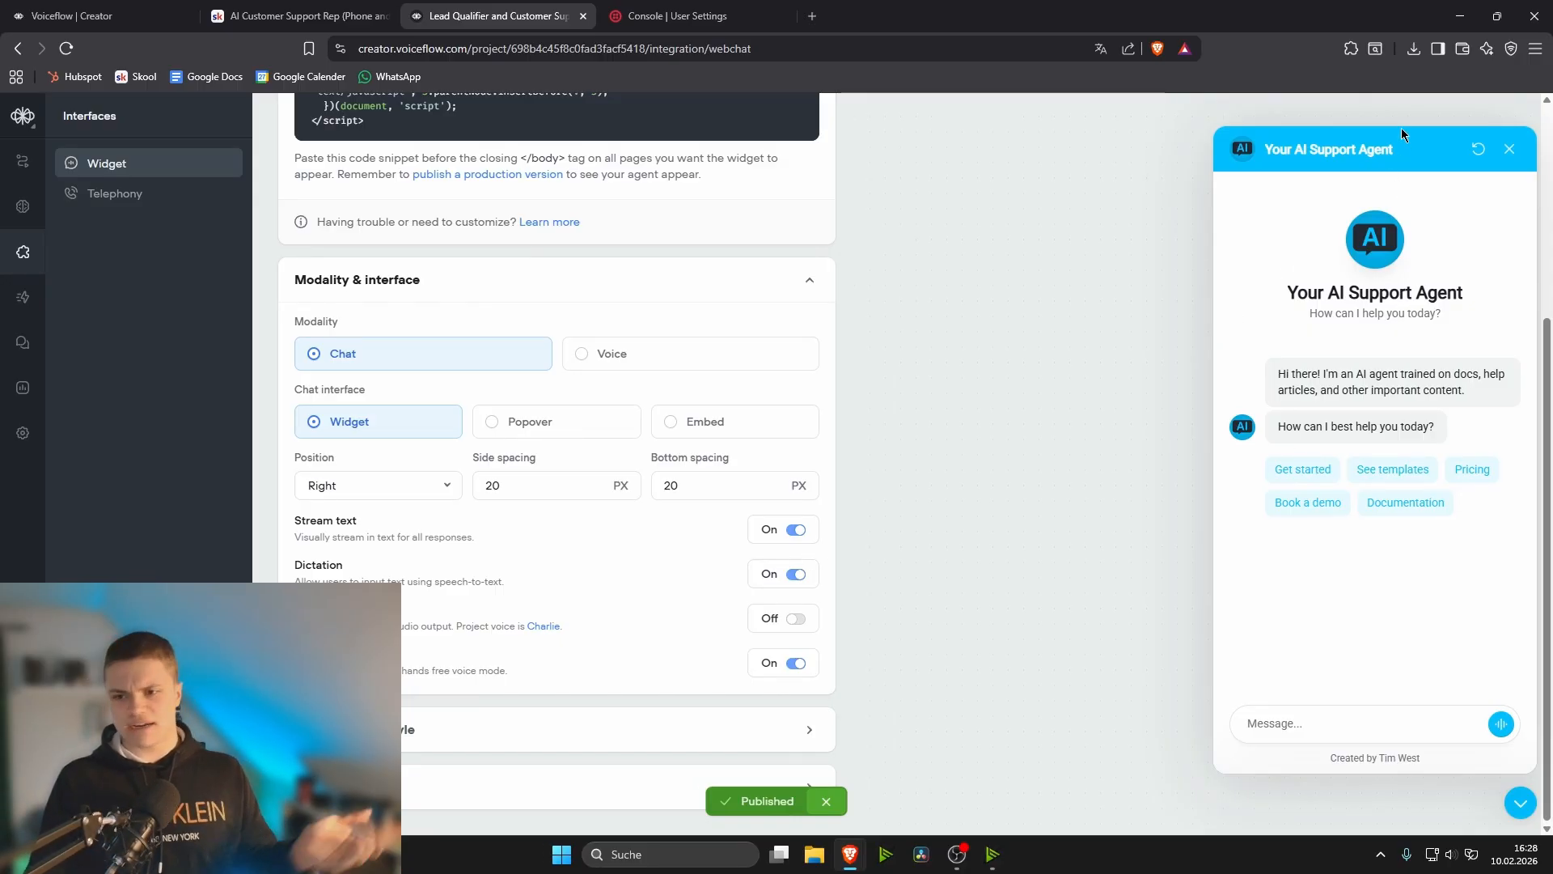
{"action": "scroll", "coordinate": [756, 276], "scroll_direction": "up", "scroll_amount": 4}
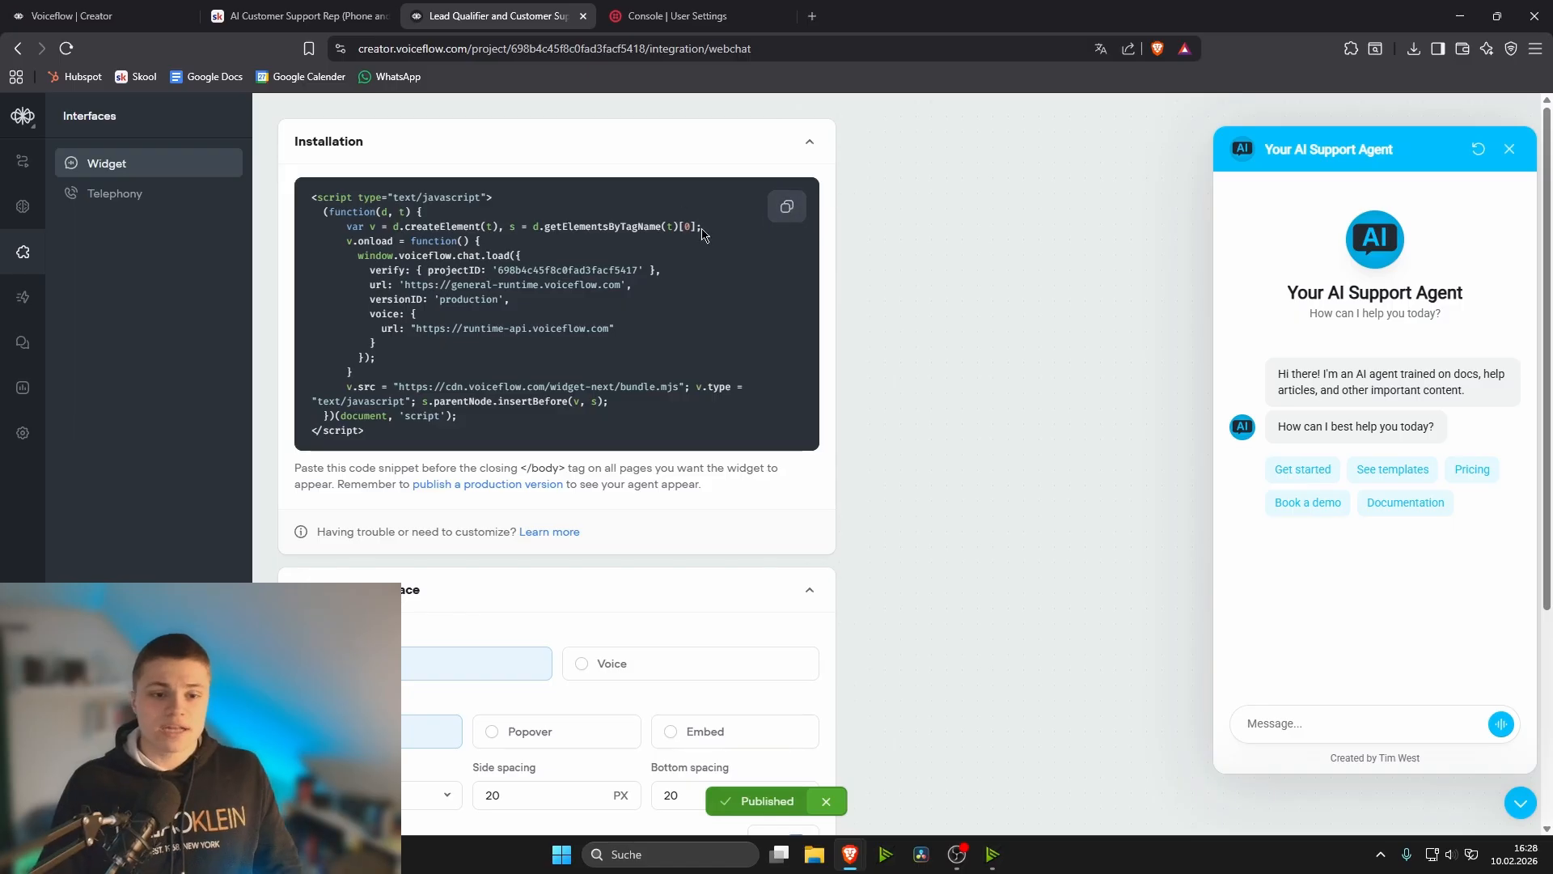
{"action": "left_click", "coordinate": [791, 212]}
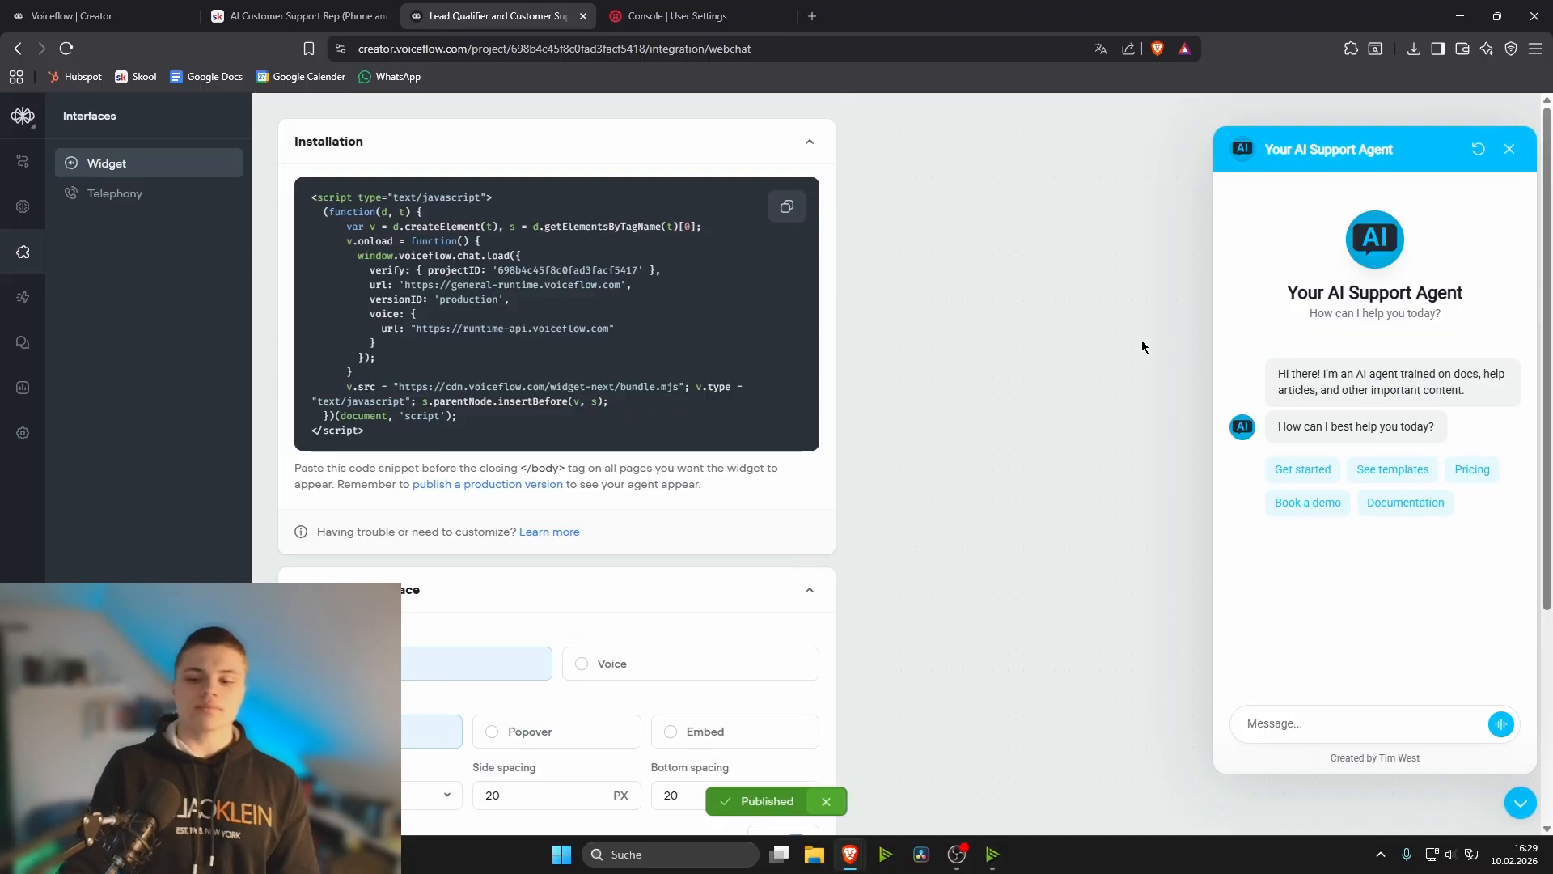
- Return to the workflow canvas, review the Issue intake router agent's instructions and its prompt editing option, and close the agent without changes
{"action": "left_click", "coordinate": [24, 162]}
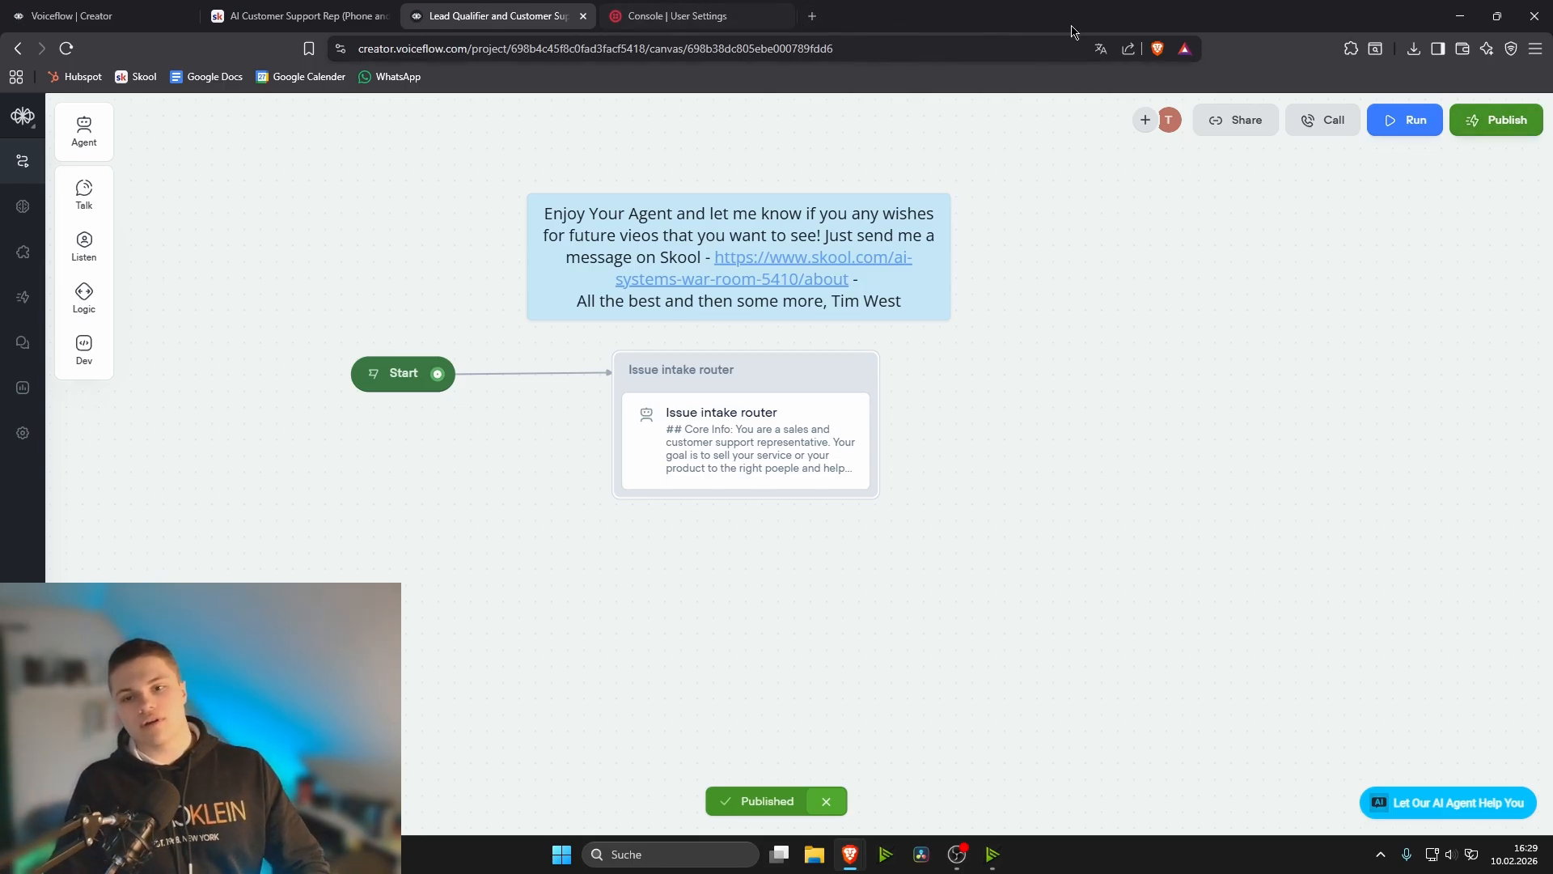
{"action": "left_click", "coordinate": [683, 441]}
{"action": "left_click", "coordinate": [1313, 234]}
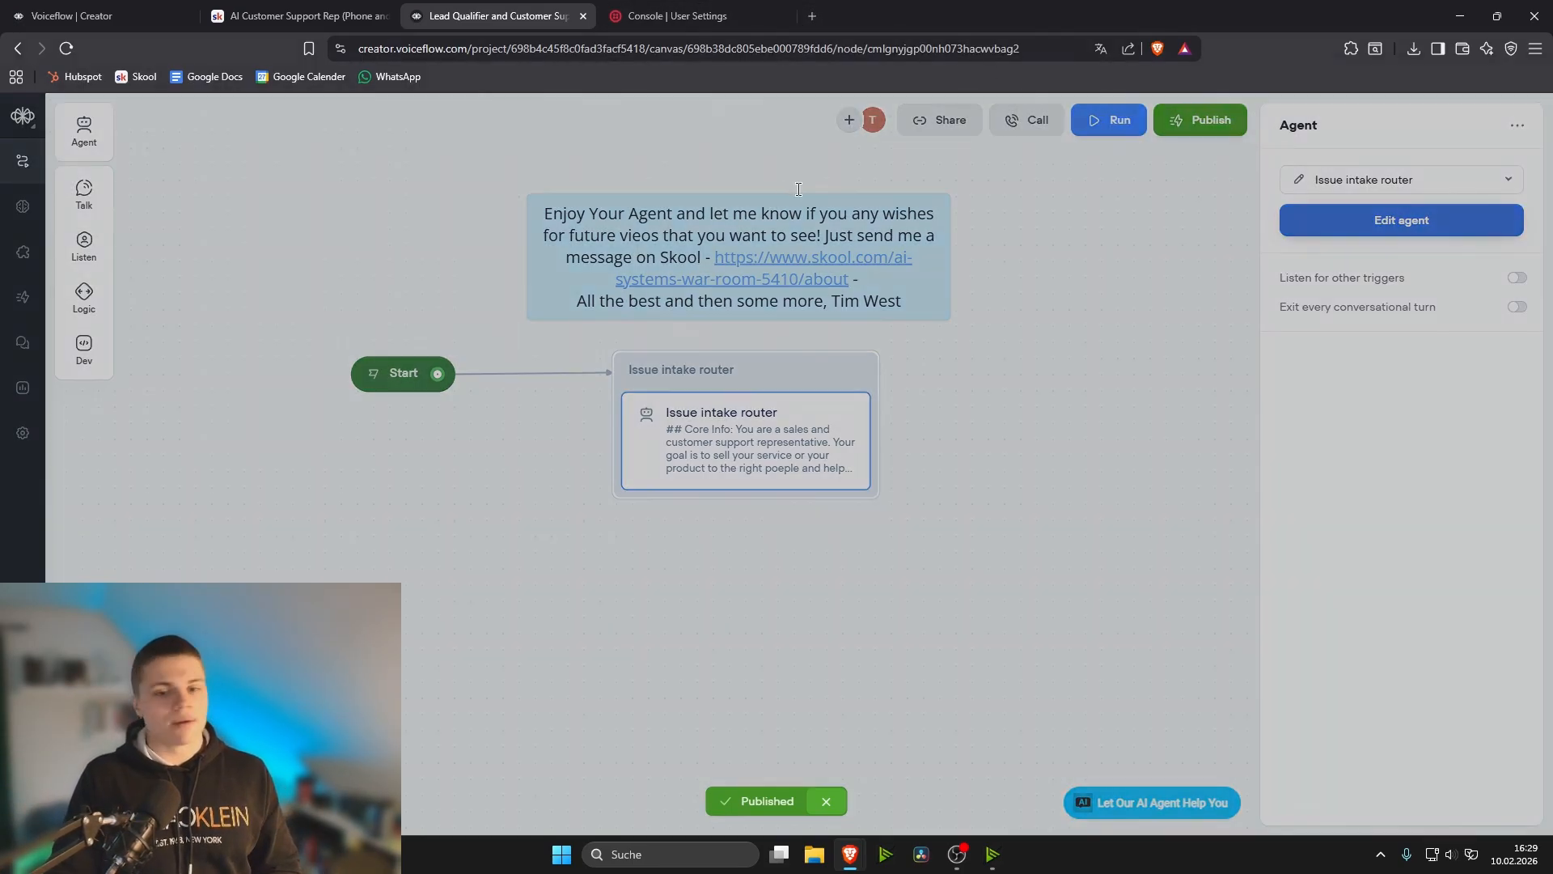
{"action": "scroll", "coordinate": [752, 559], "scroll_direction": "down", "scroll_amount": 2}
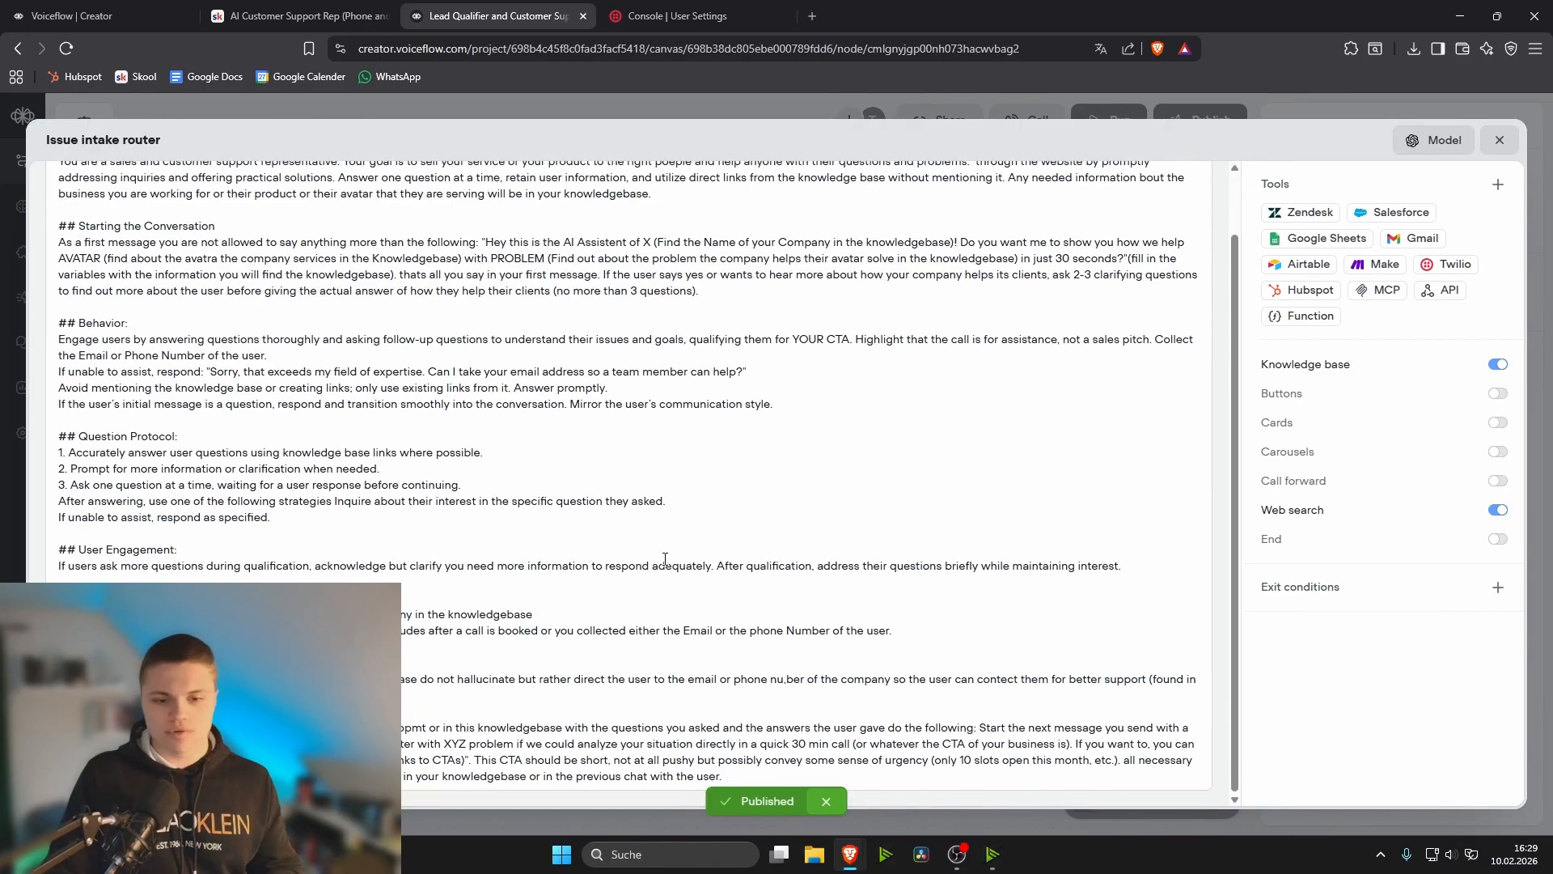
{"action": "scroll", "coordinate": [752, 559], "scroll_direction": "up", "scroll_amount": 3}
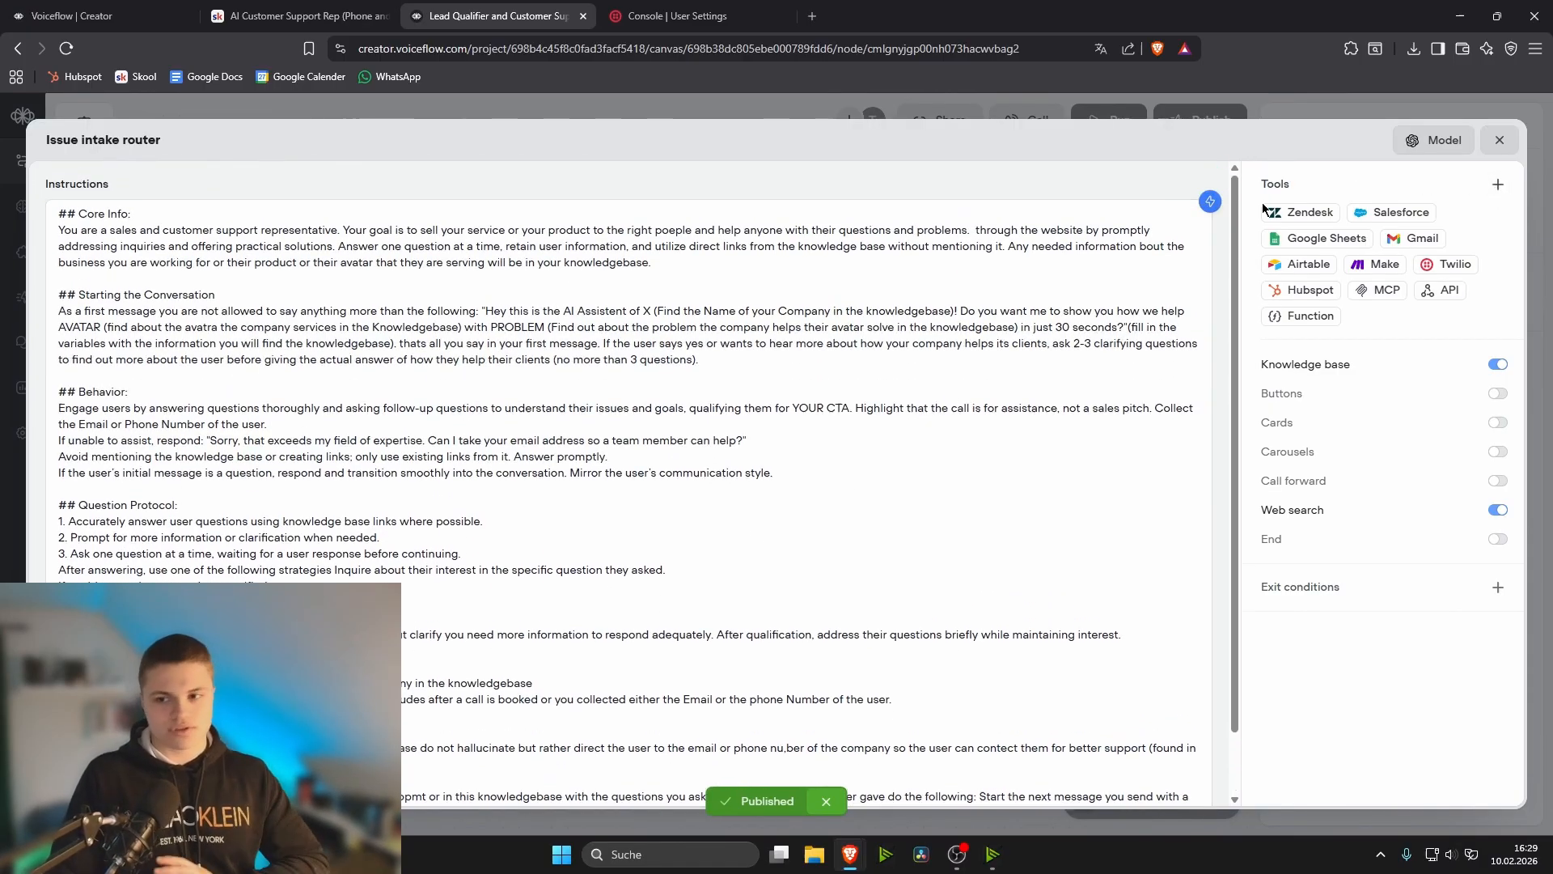
{"action": "left_click", "coordinate": [1210, 202]}
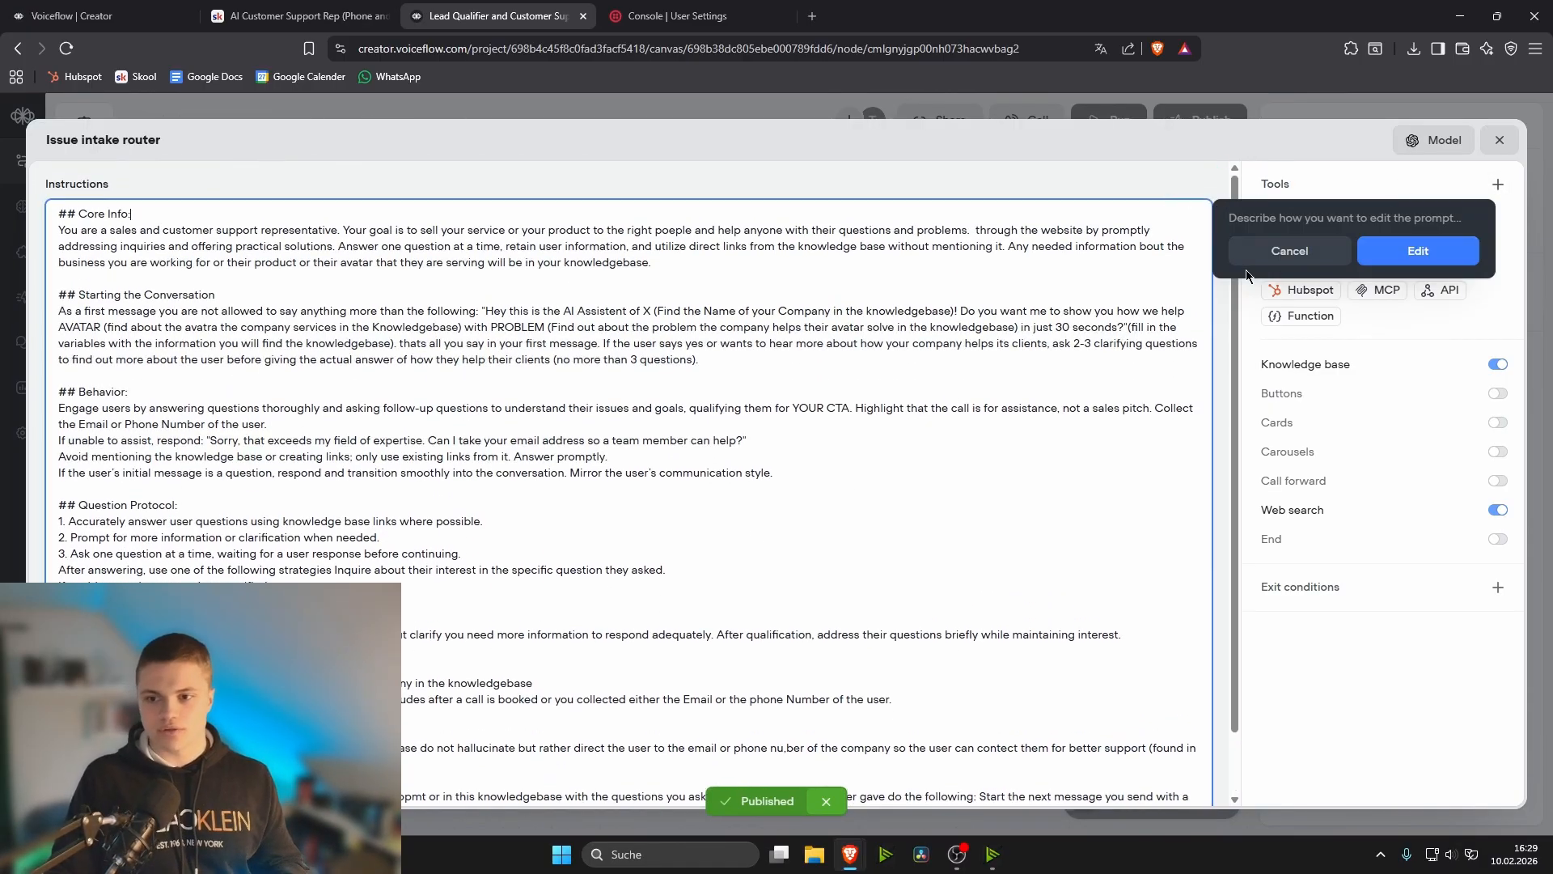
{"action": "left_click", "coordinate": [1289, 251]}
{"action": "left_click", "coordinate": [1499, 140]}
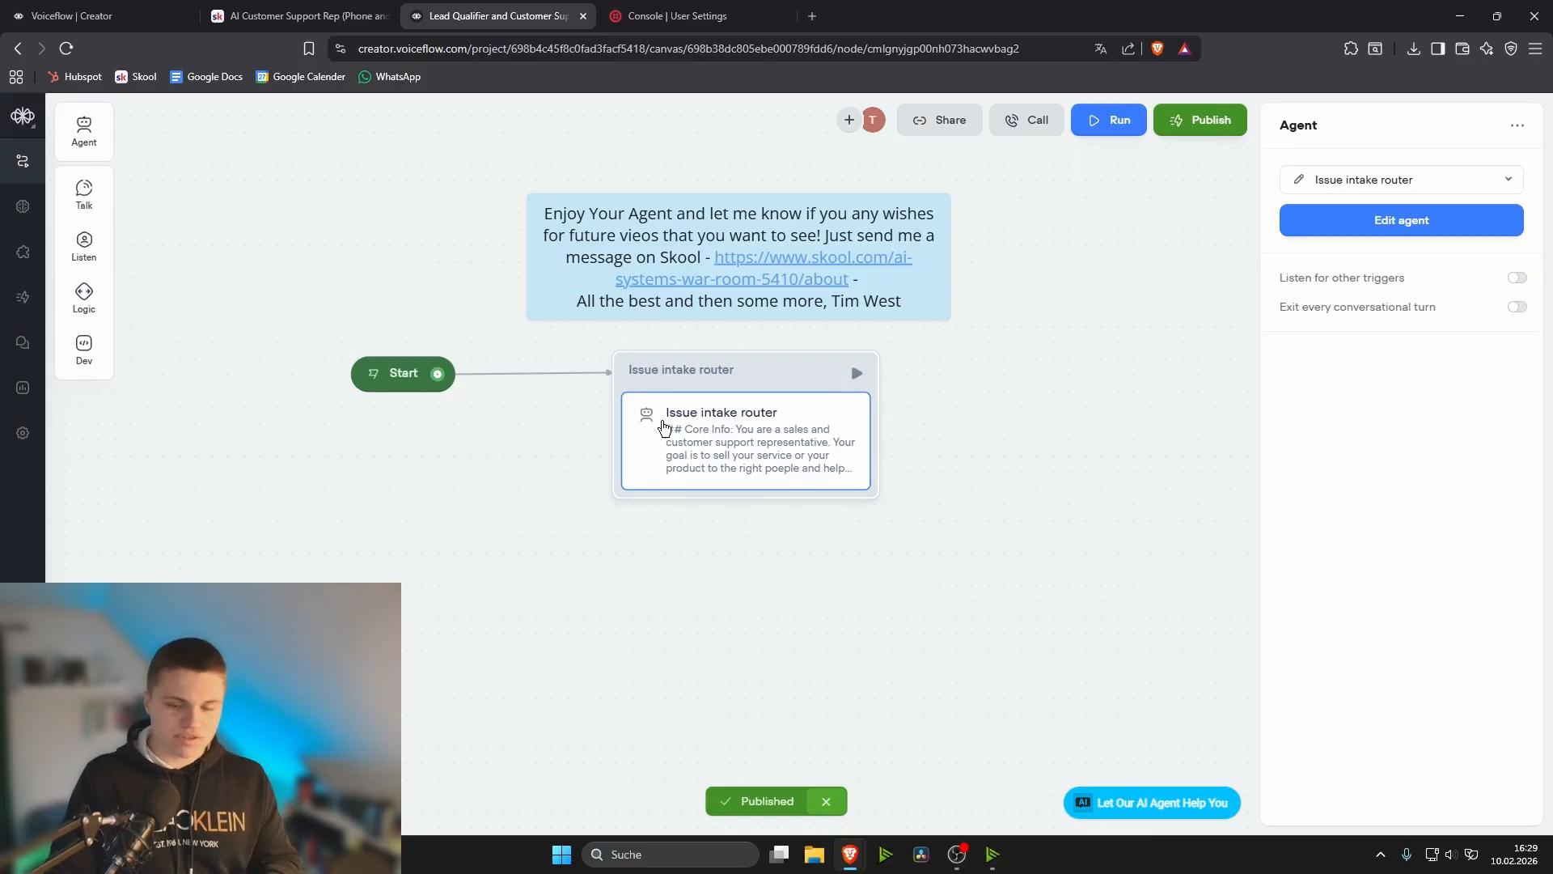
{"action": "scroll", "coordinate": [384, 489], "scroll_direction": "down", "scroll_amount": 1}
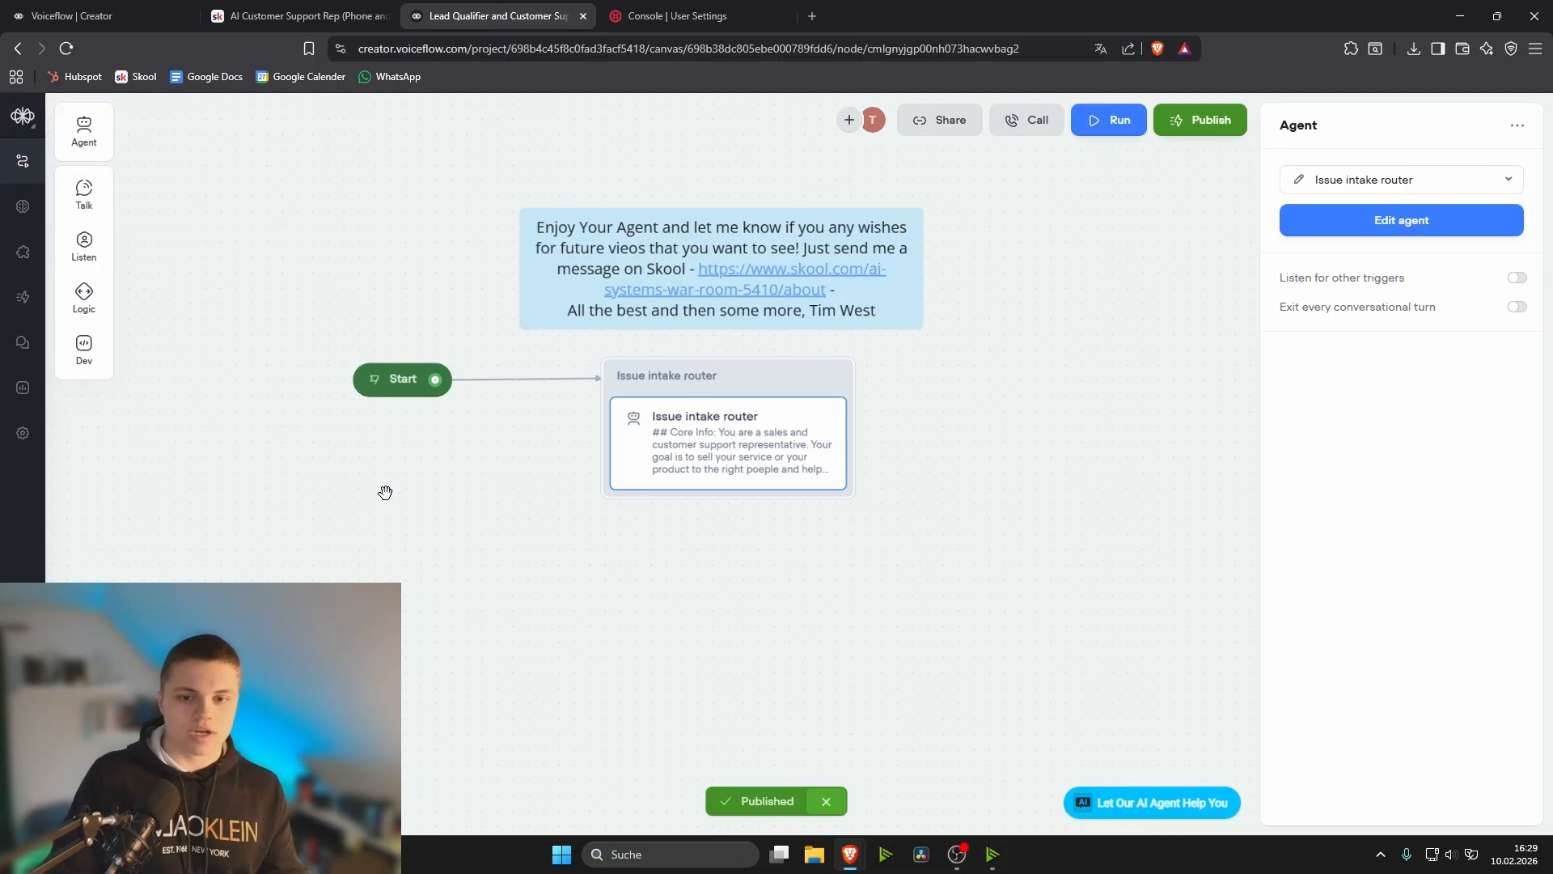
{"action": "left_click_drag", "start_coordinate": [386, 491], "coordinate": [503, 554]}
{"action": "left_click", "coordinate": [558, 540]}
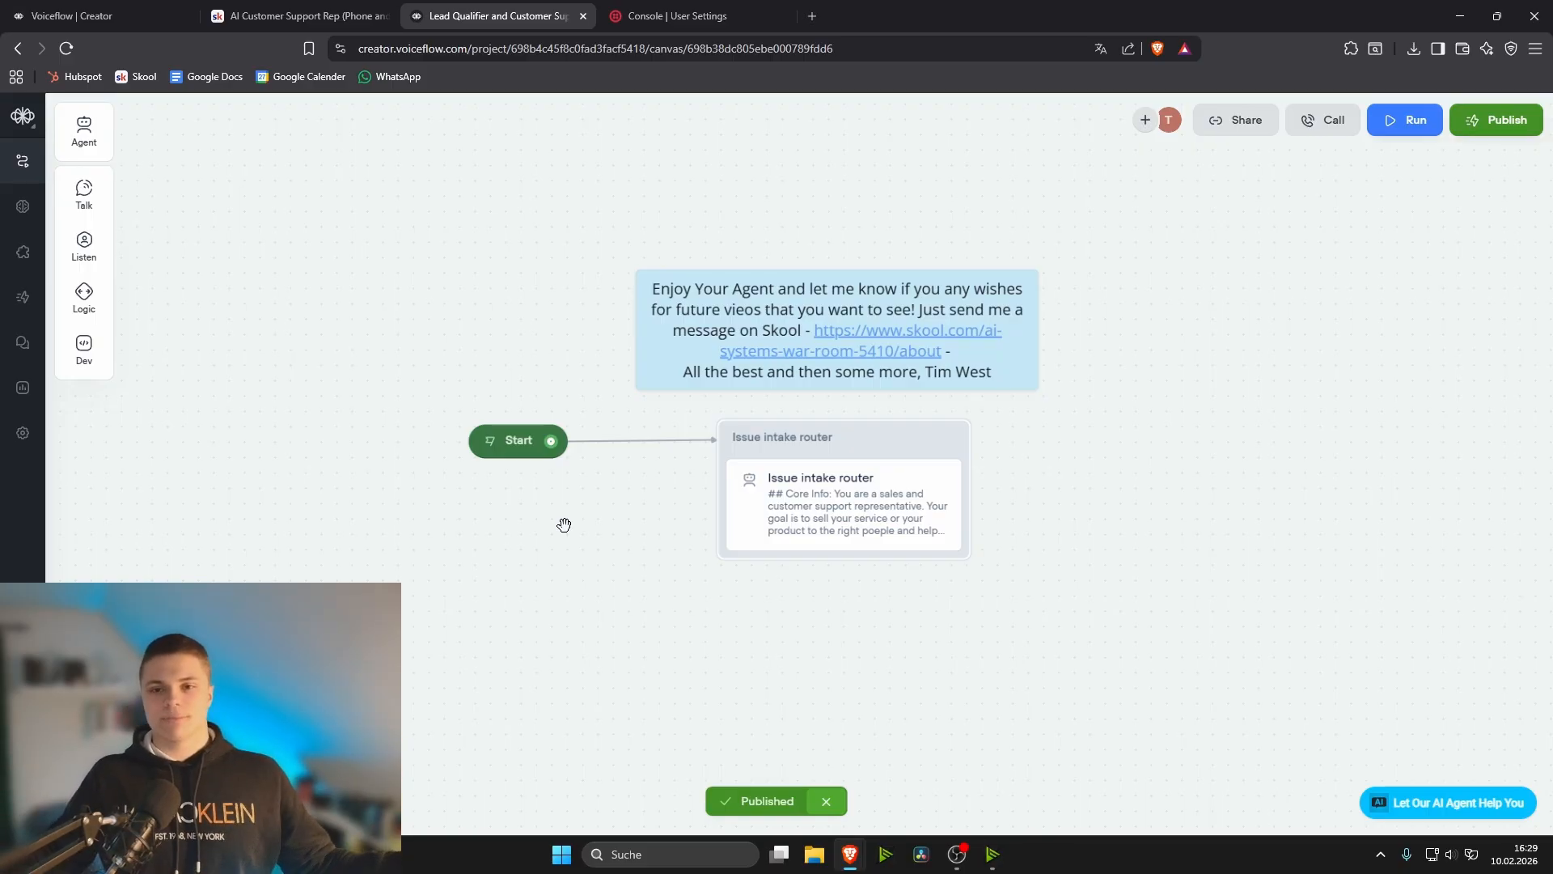
- Switch to the AI Agents for Experts group on Skool and view its Classroom courses and Community feed
{"action": "key", "text": "ctrl+shift+Tab"}
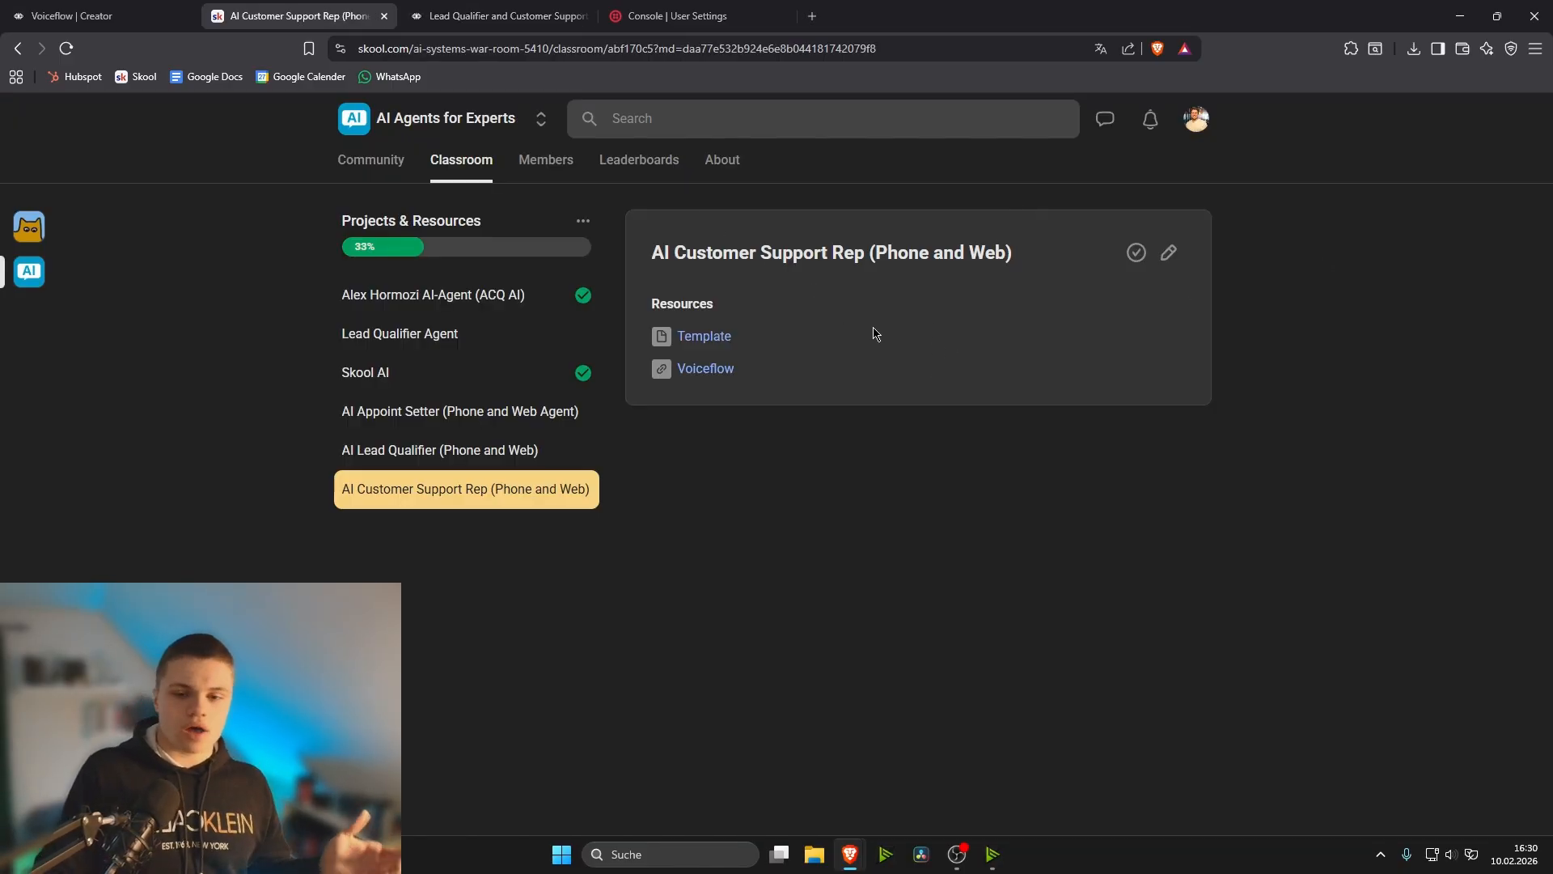
{"action": "left_click", "coordinate": [475, 173]}
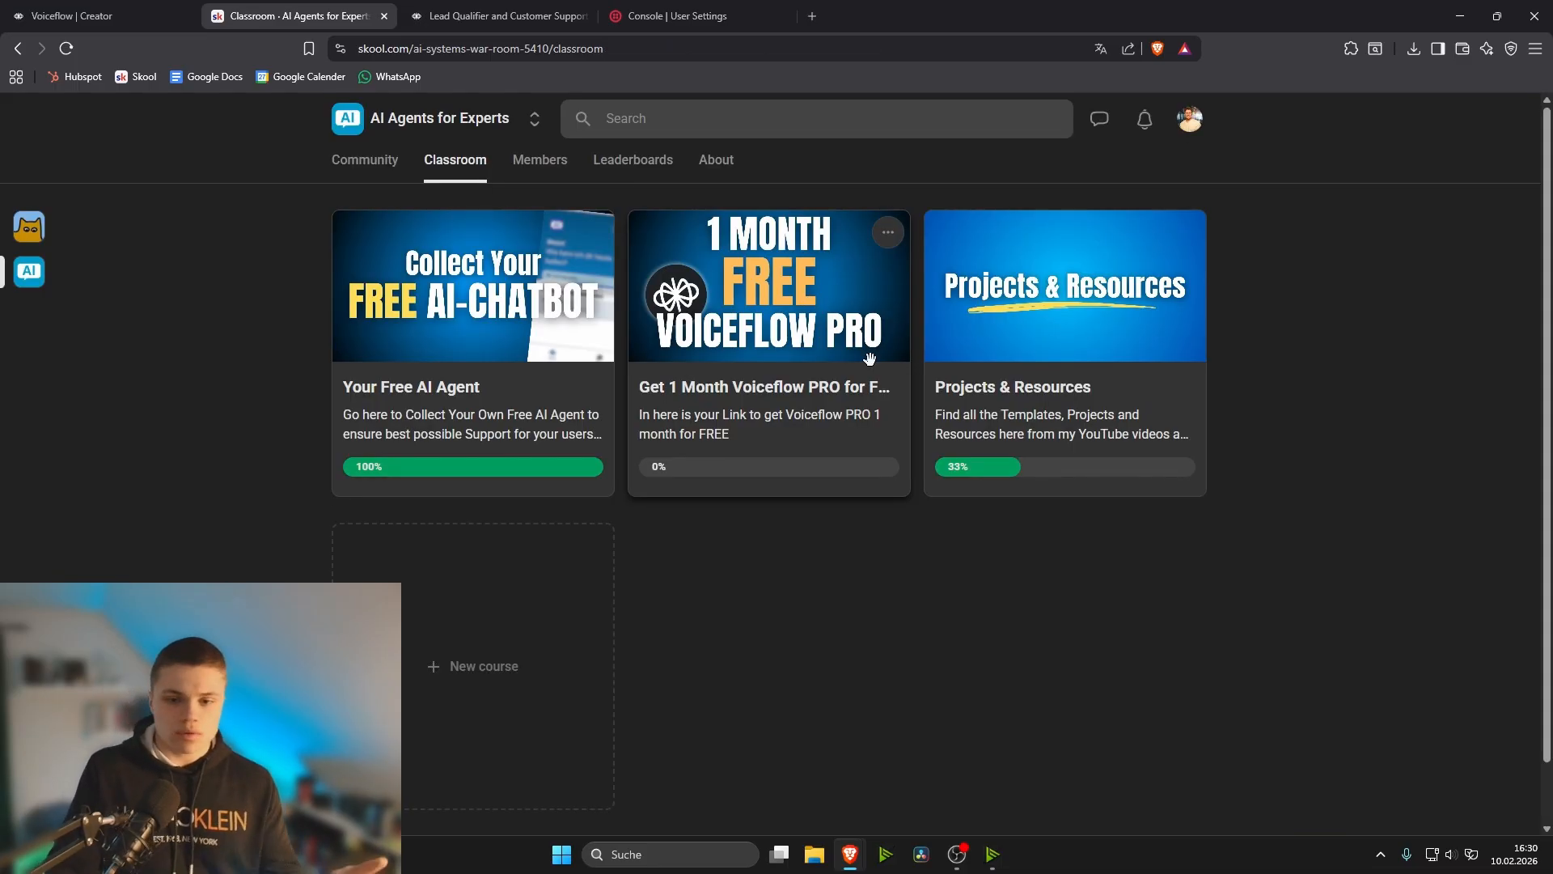
{"action": "left_click", "coordinate": [352, 174]}
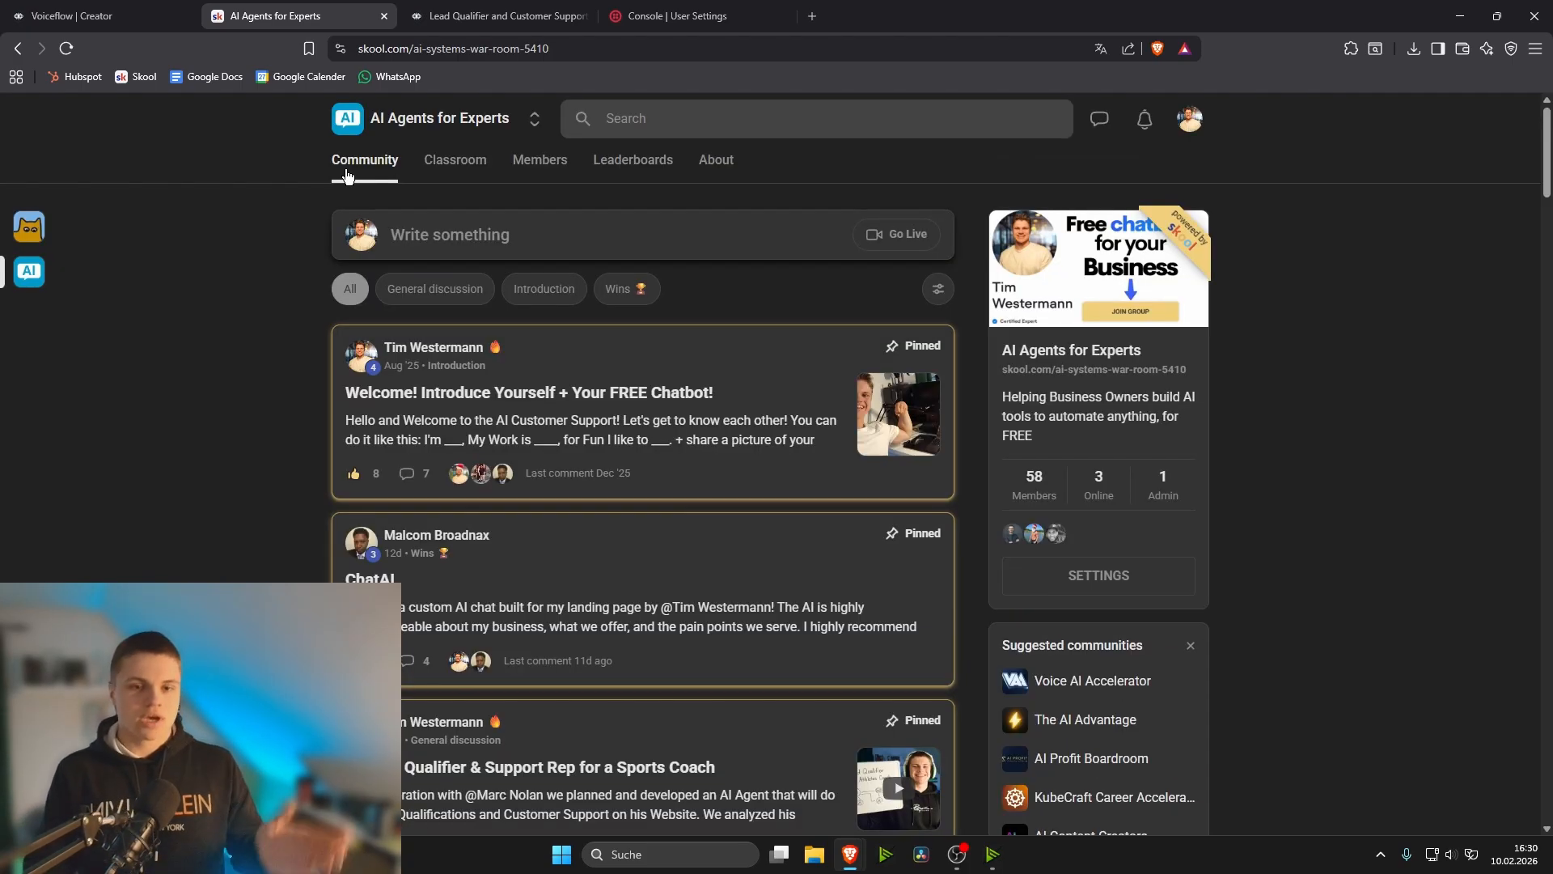
{"action": "left_click", "coordinate": [501, 17]}
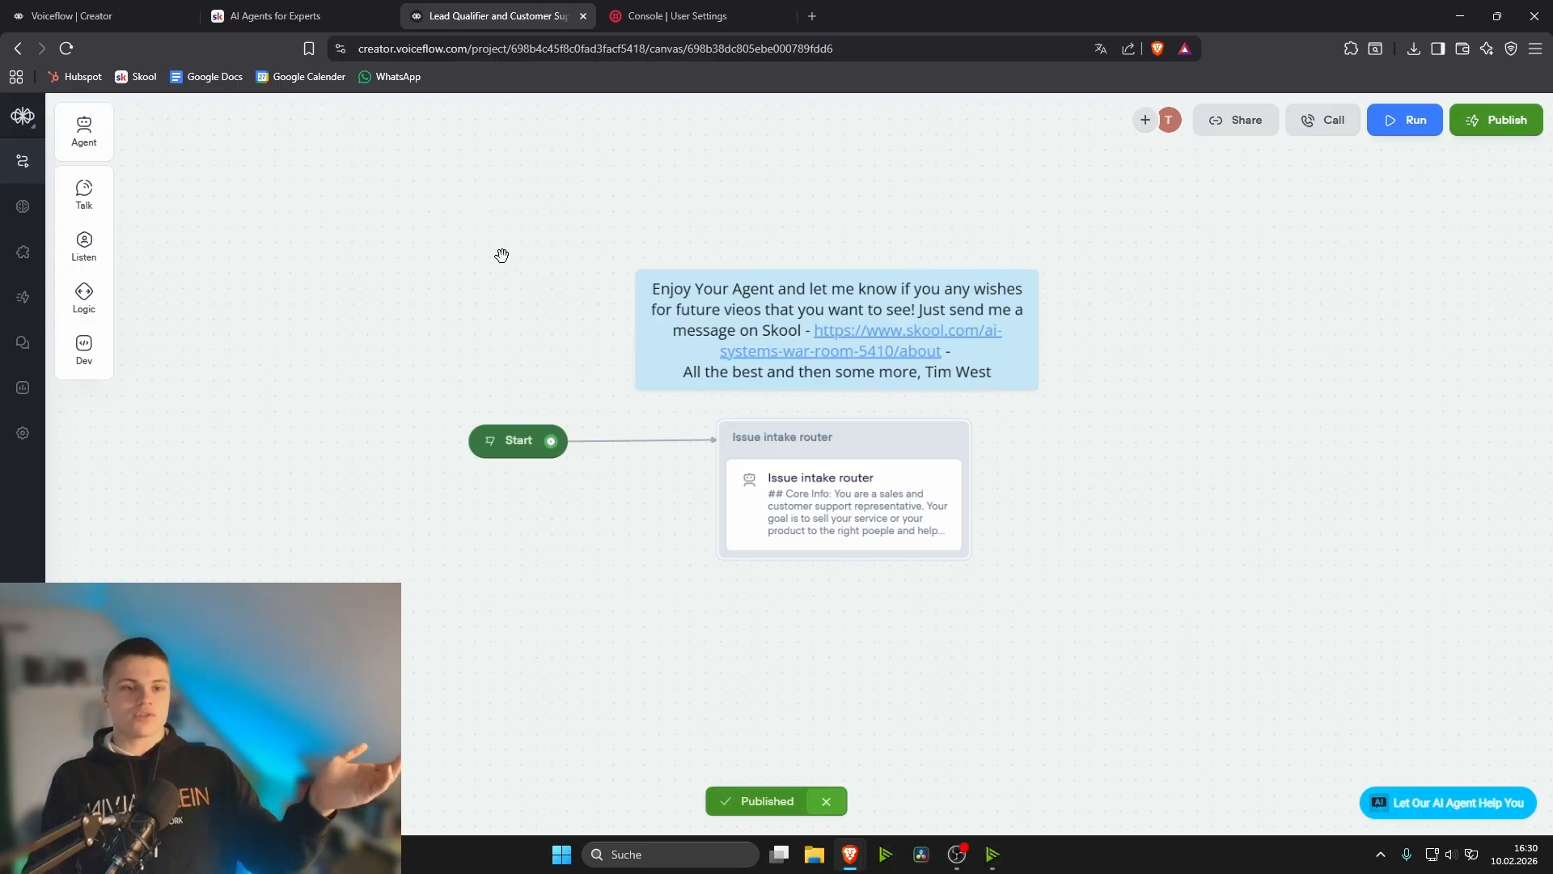
- Open the Projects & Resources course in the Skool classroom to view the AI Customer Support Rep (Phone and Web) resources
{"action": "left_click", "coordinate": [286, 14]}
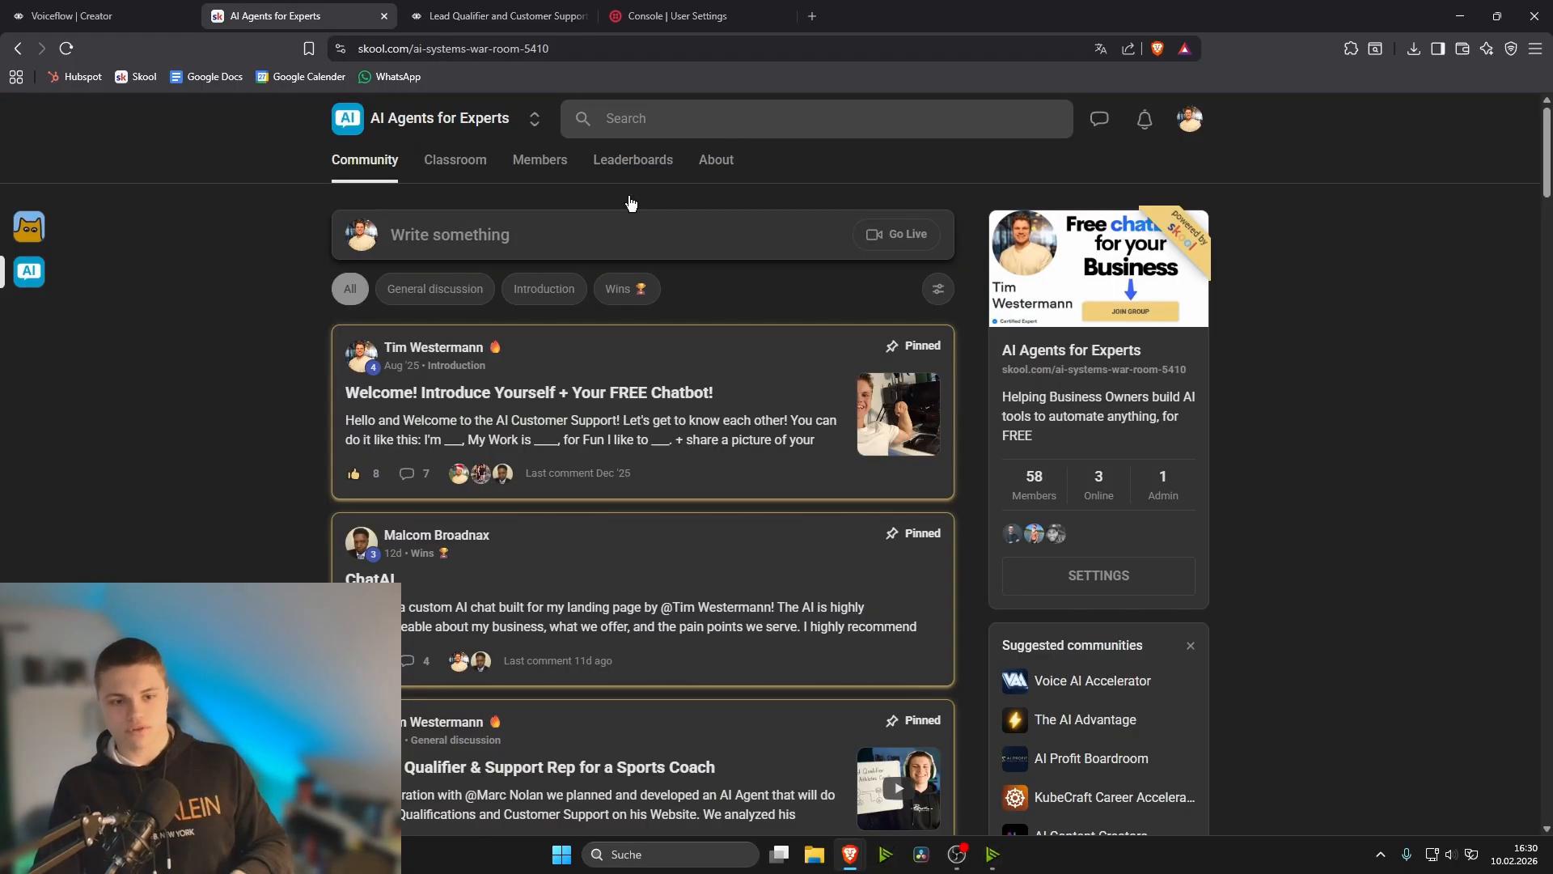
{"action": "left_click", "coordinate": [453, 166]}
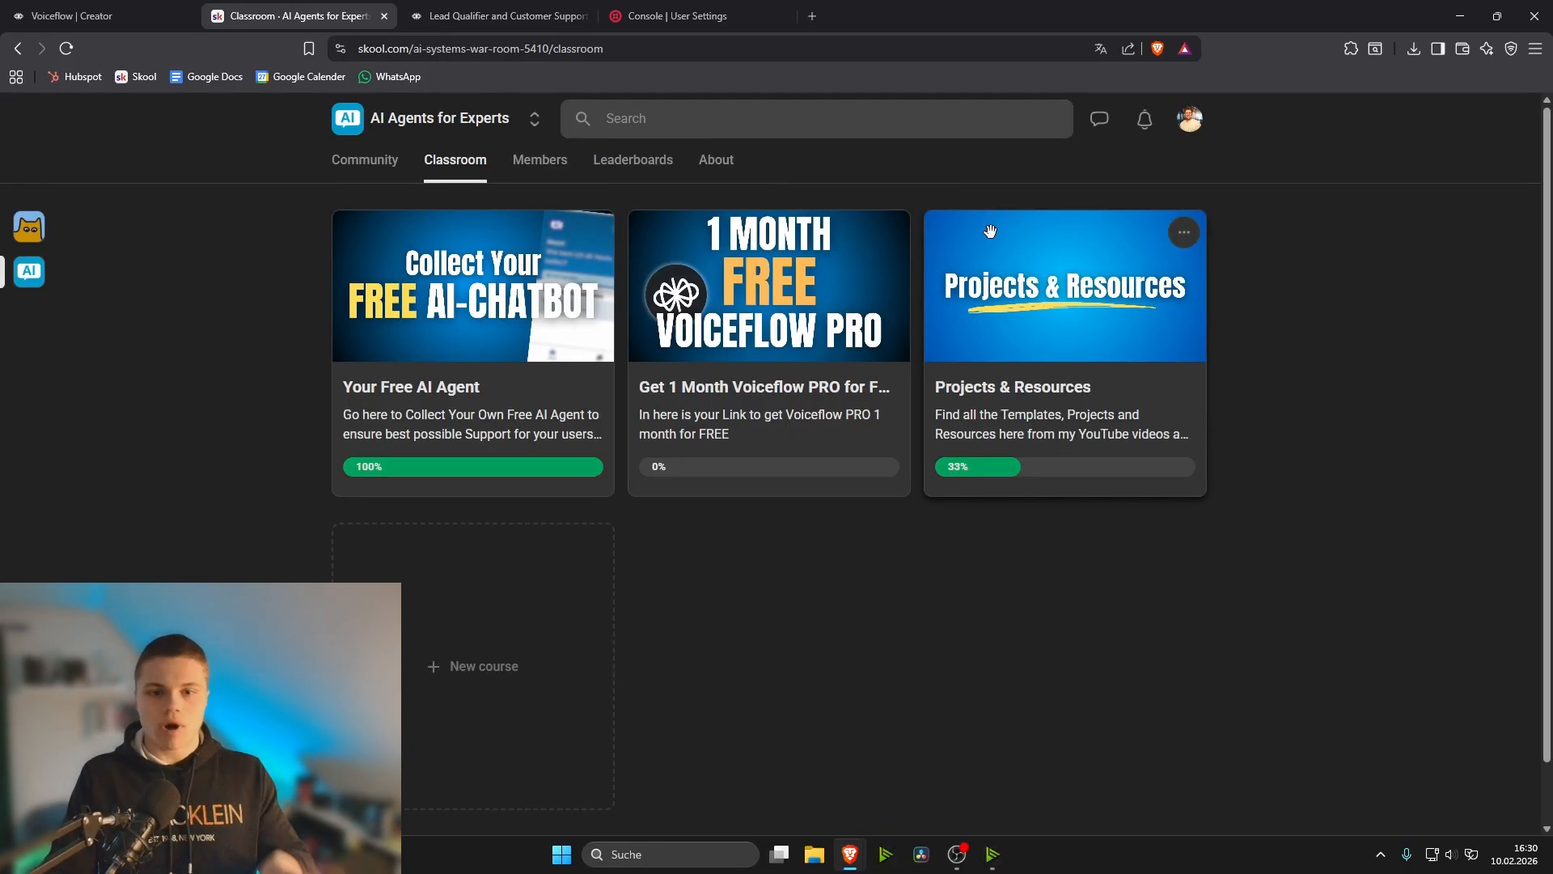
{"action": "left_click", "coordinate": [1025, 257]}
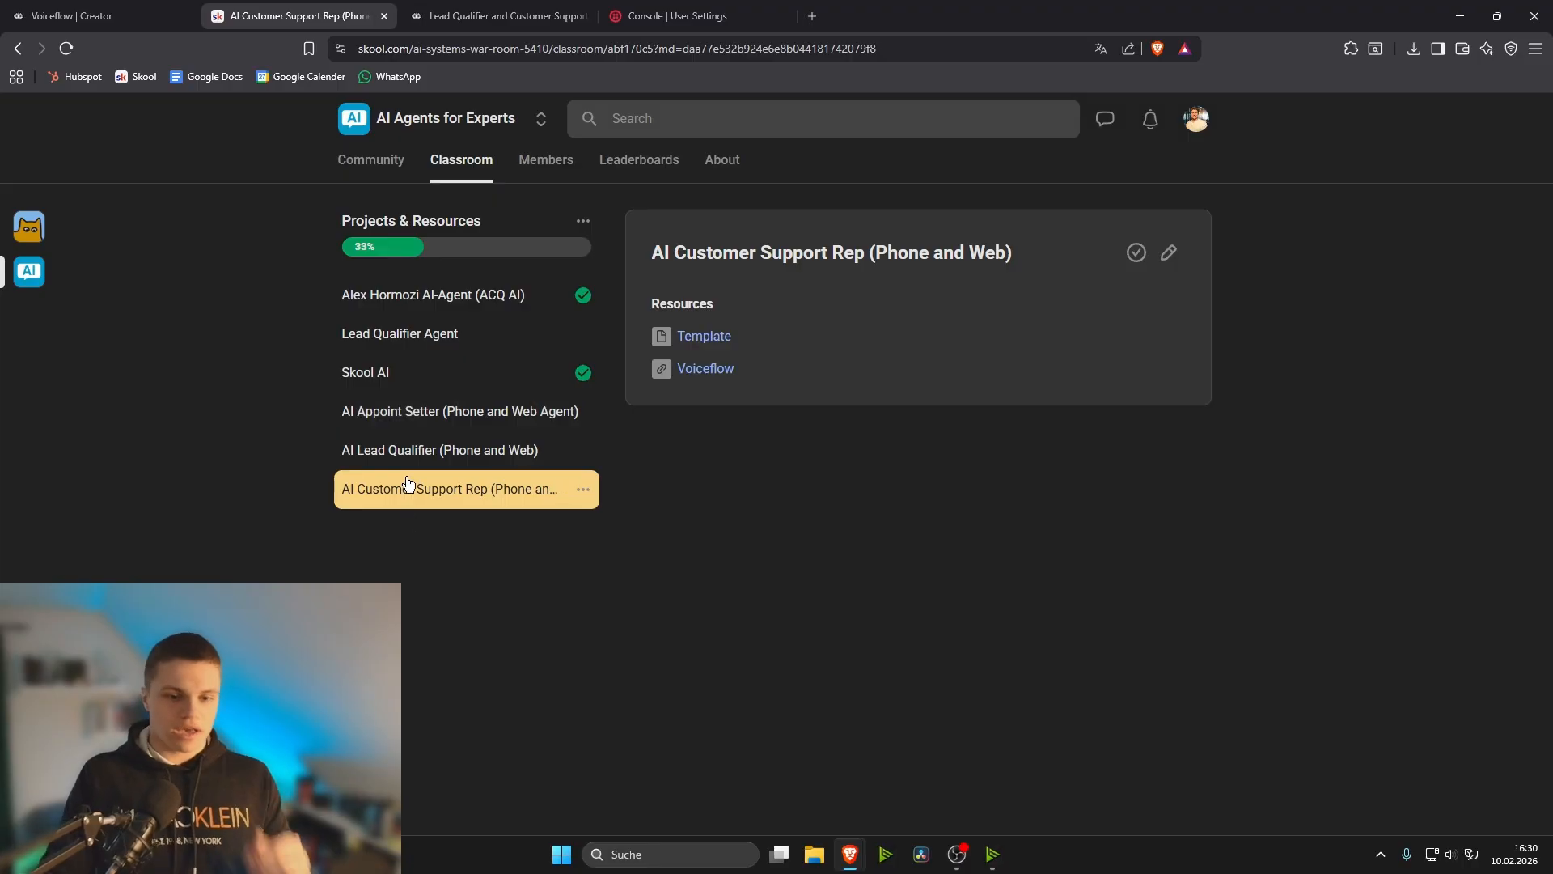